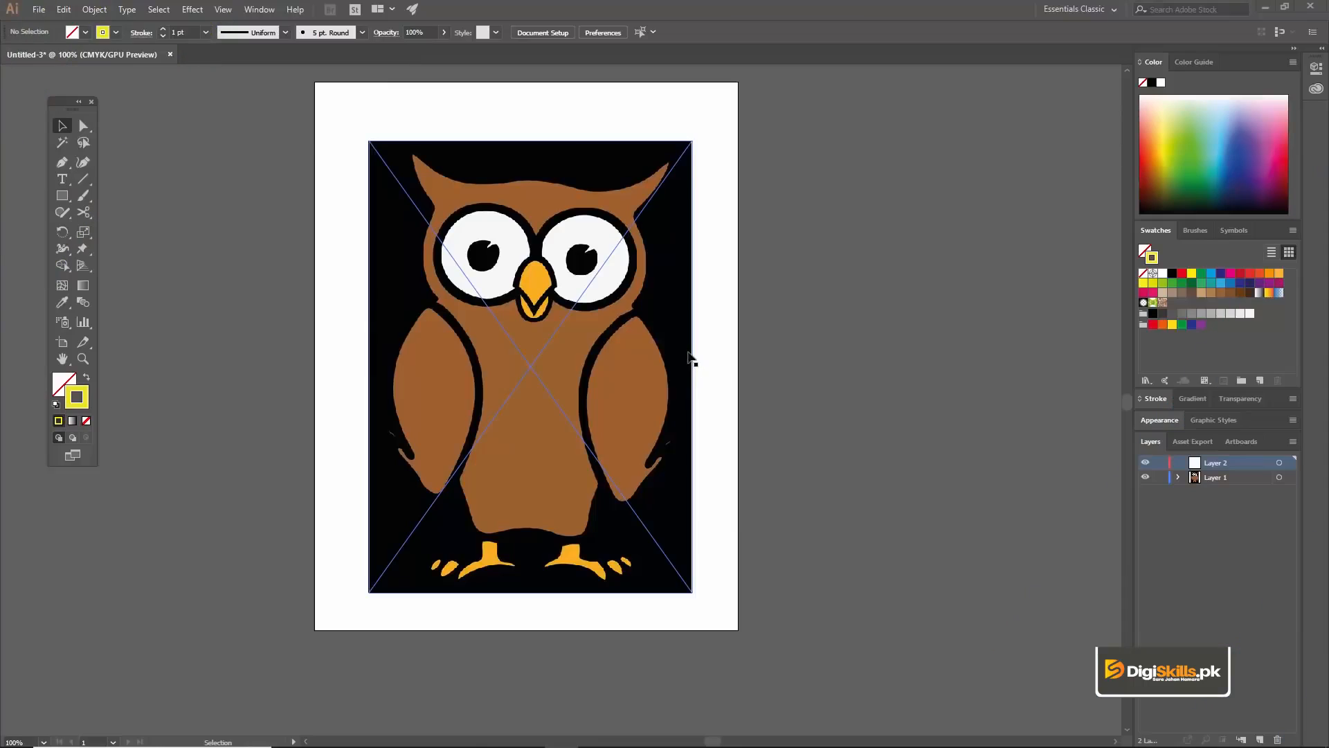
Check that the layer list is enabled for display in the workspace.
key(space)
drag(686, 370, 713, 370)
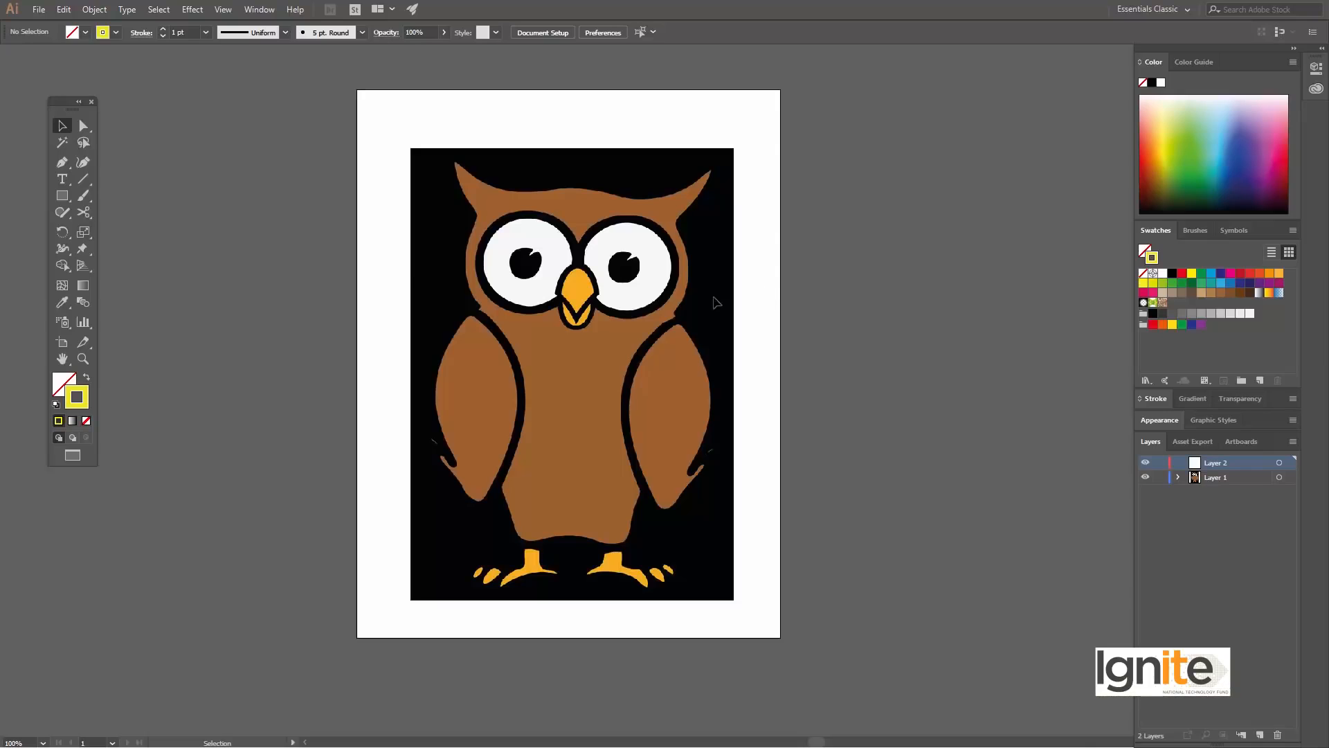
click(65, 383)
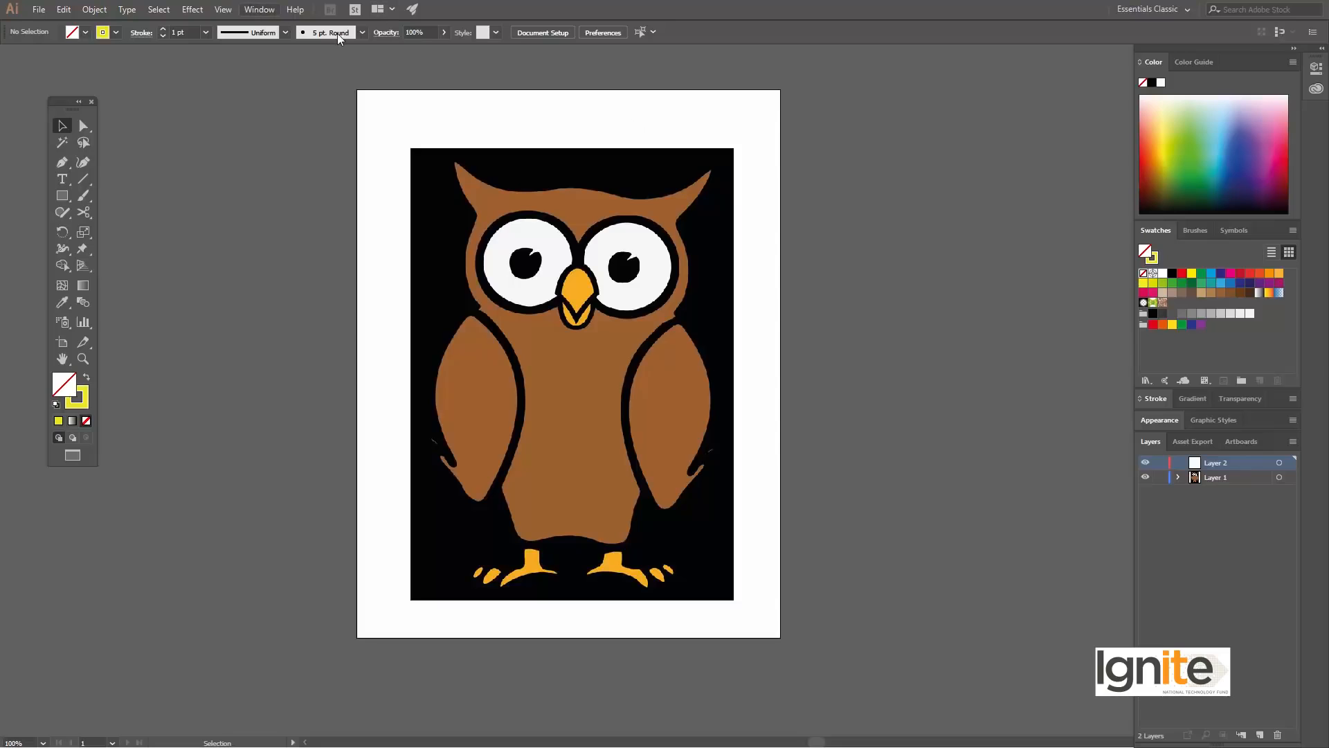
click(259, 10)
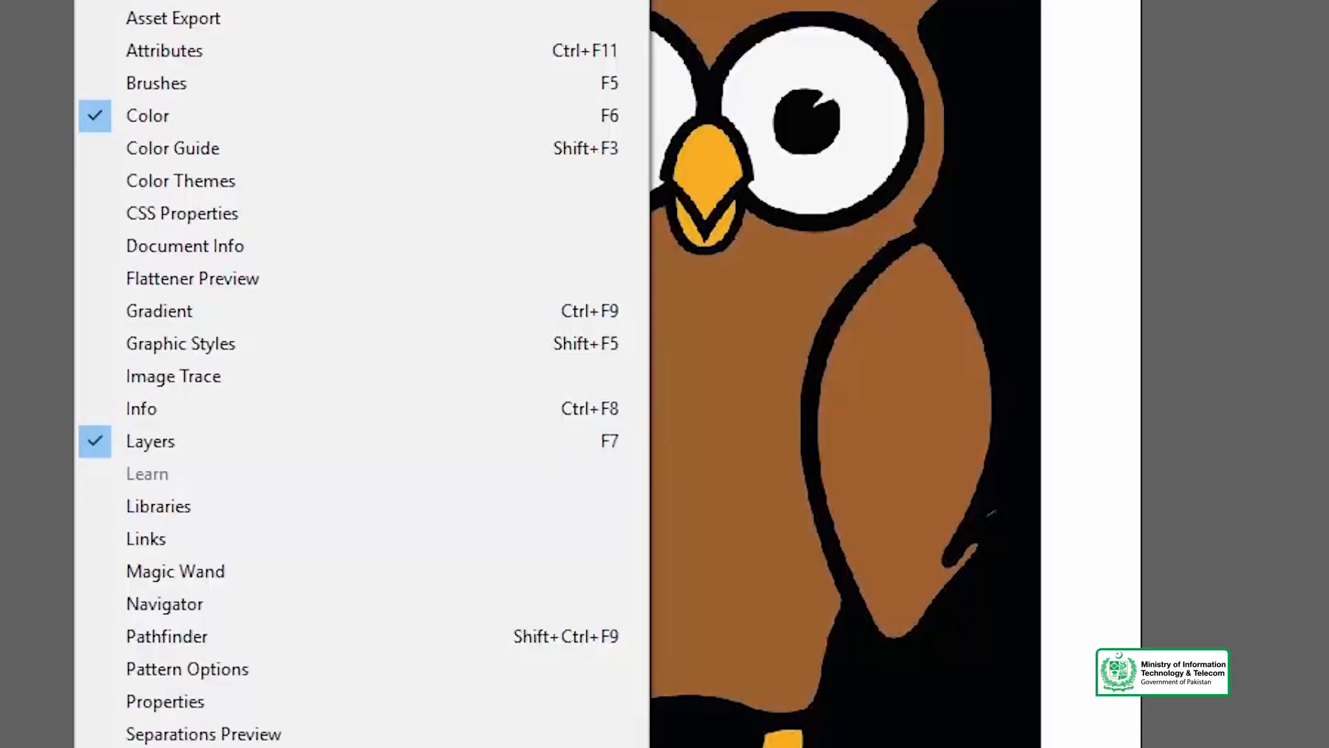
click(771, 487)
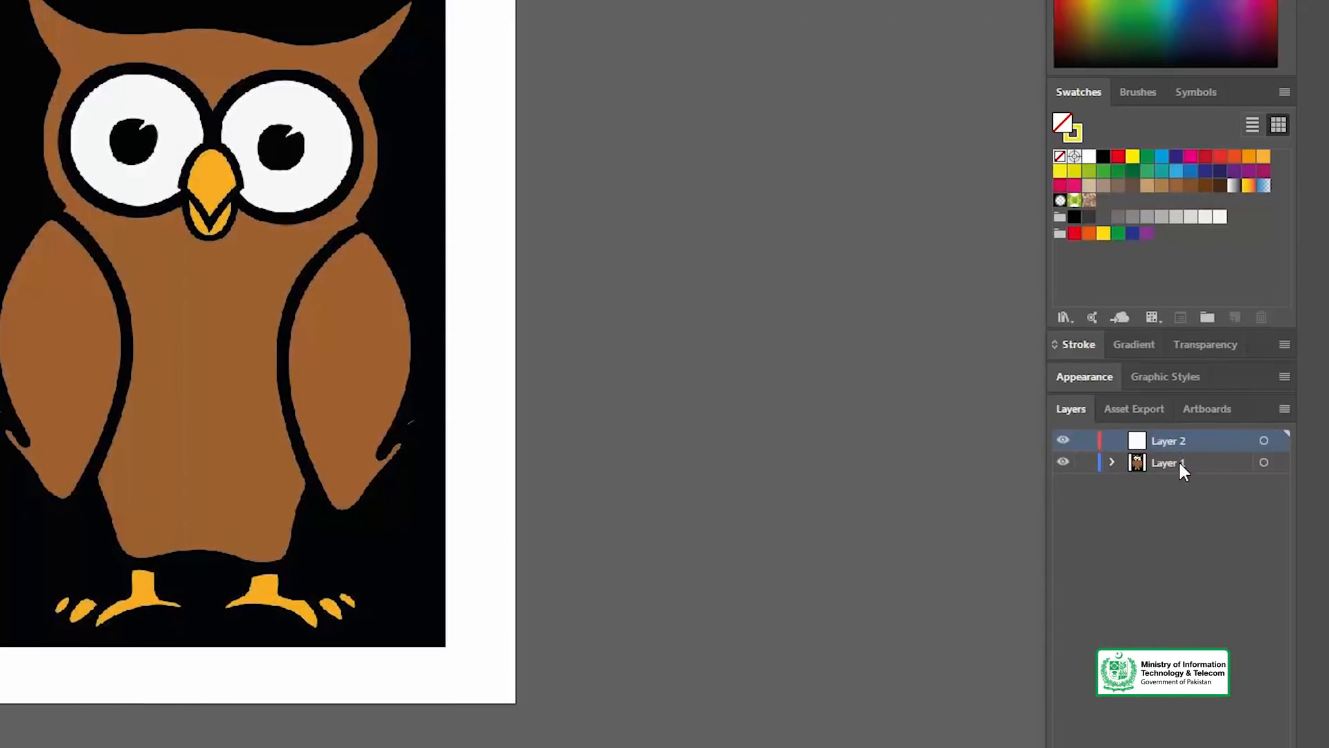
Hide Layer 1 and show it again, and make Layer 2 active.
click(1179, 463)
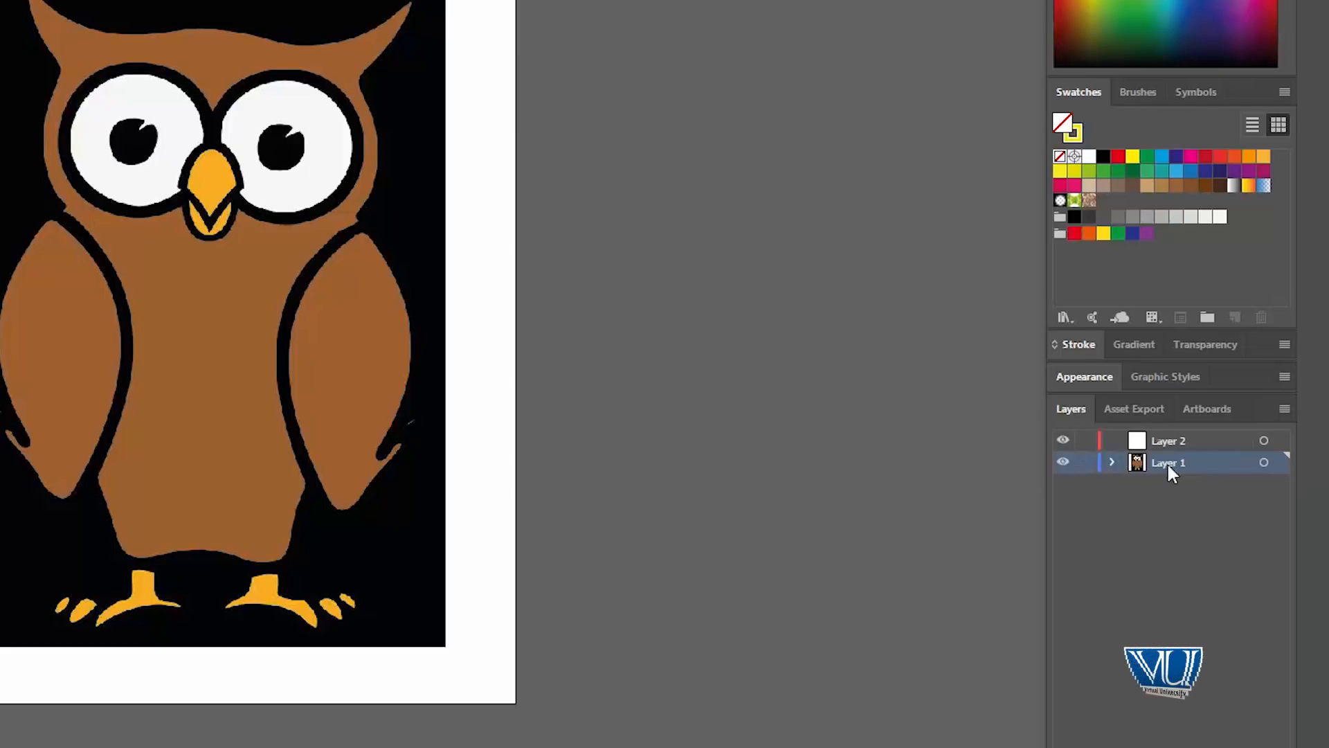
click(1064, 464)
click(1064, 465)
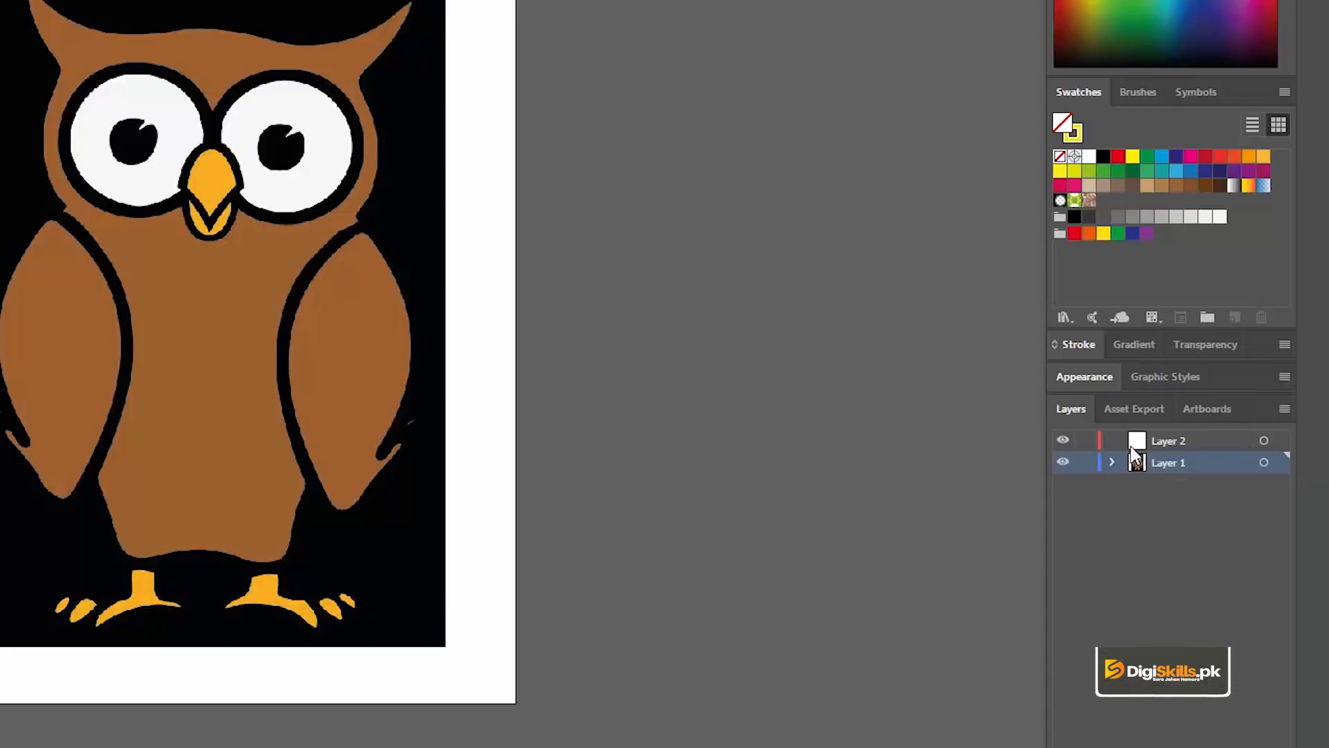
click(1169, 441)
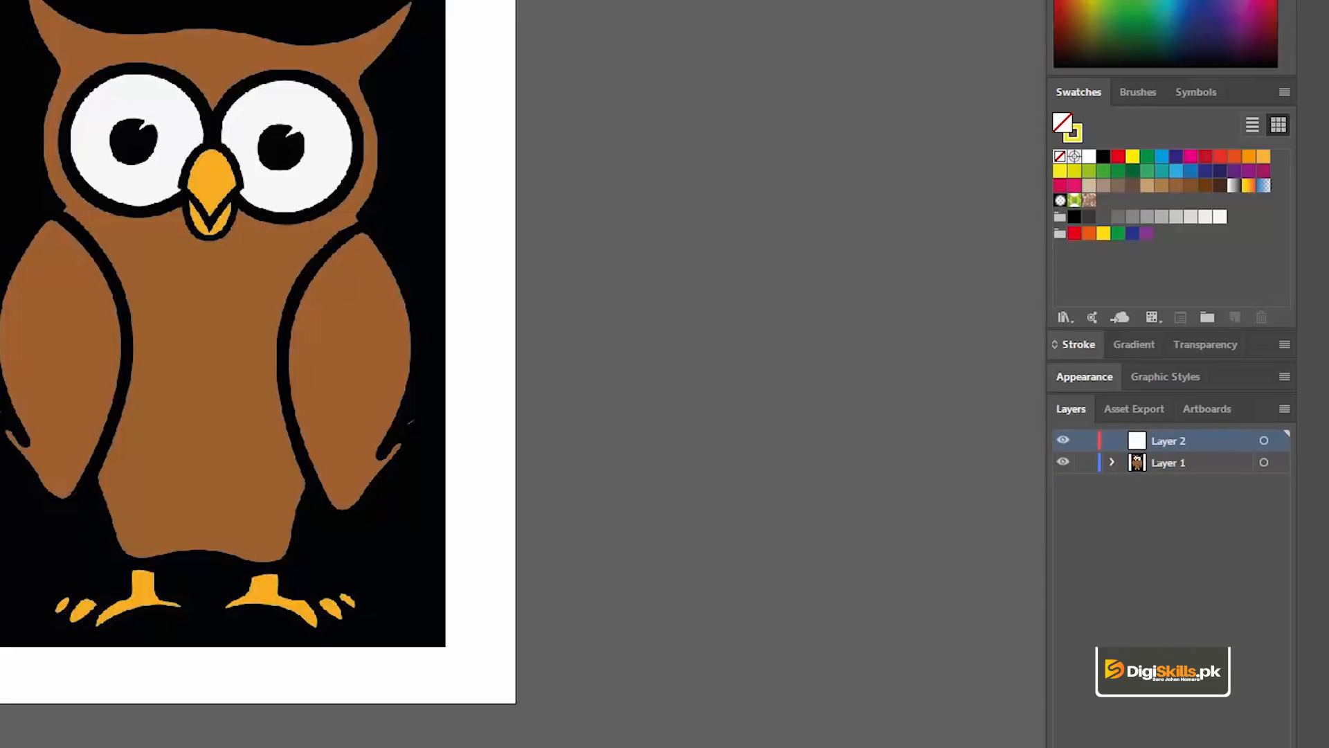
Add a third layer, delete it together with Layer 2, and undo the deletion of Layer 2.
key(ctrl+l)
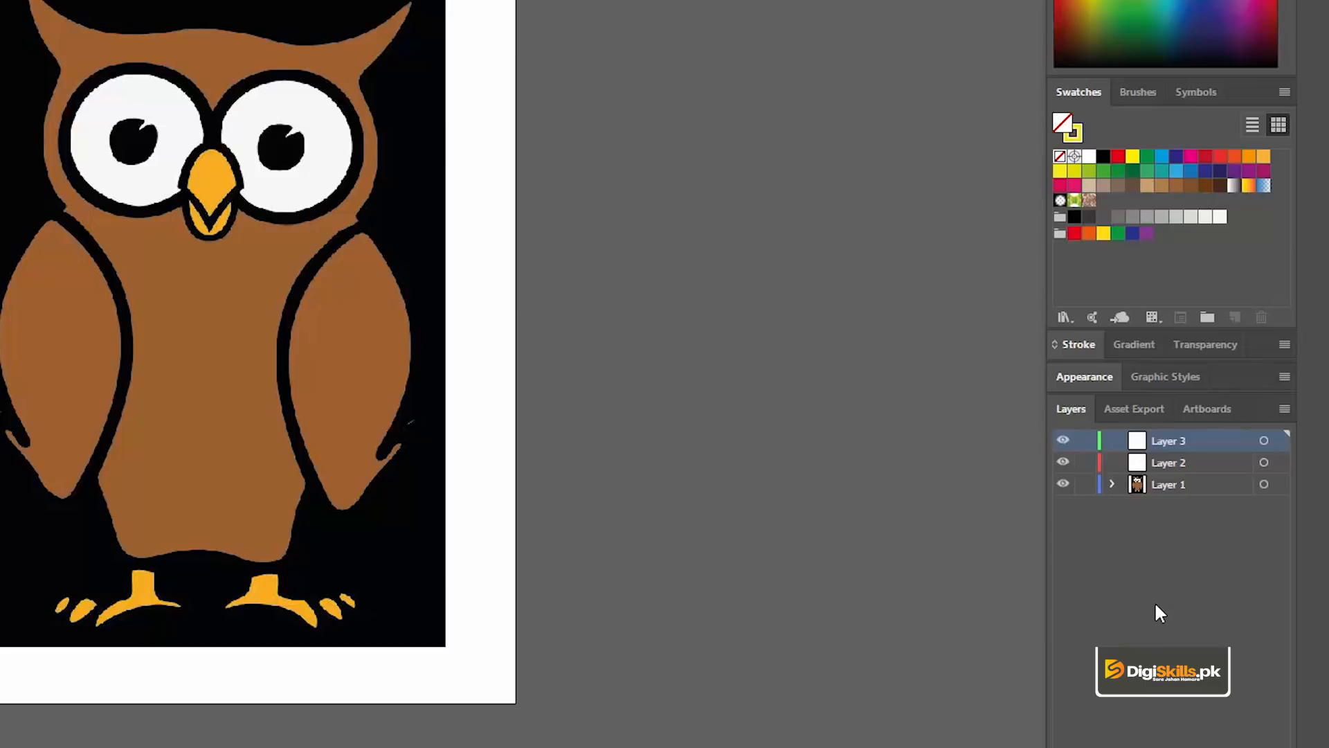
click(1266, 740)
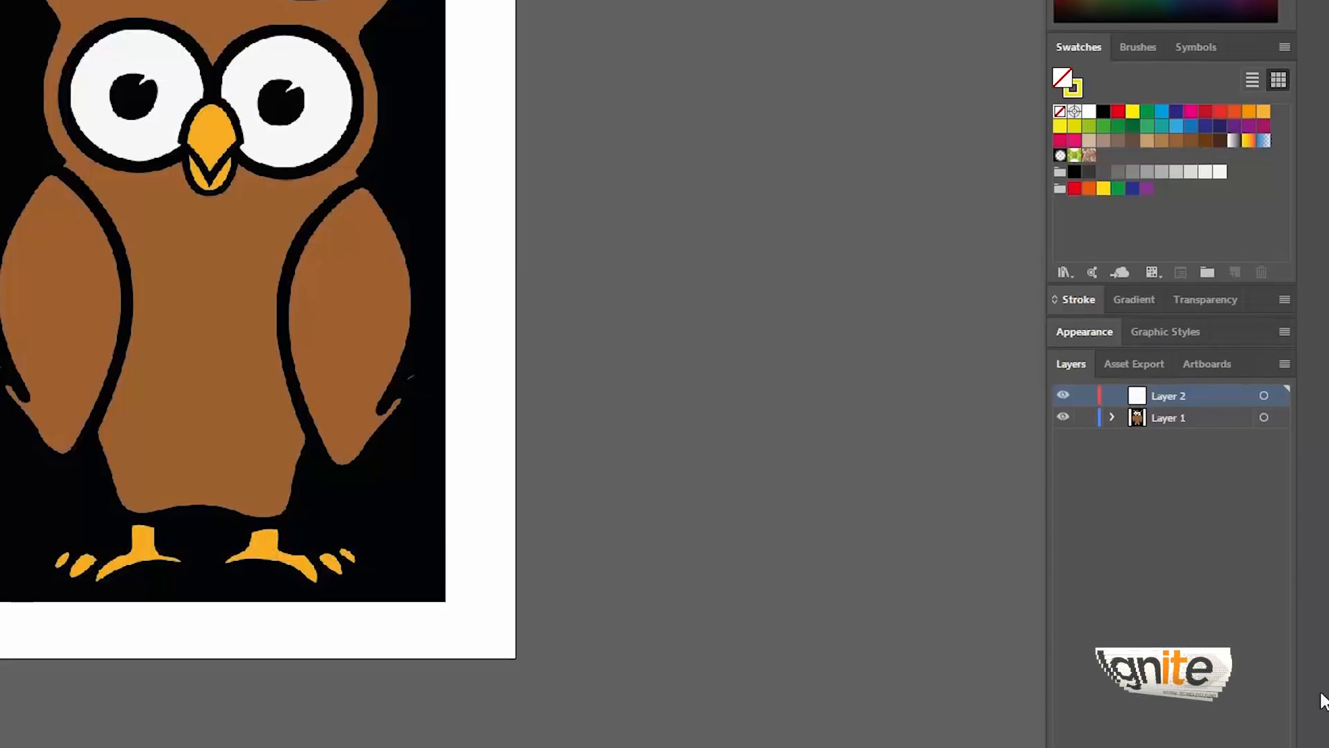
click(1261, 727)
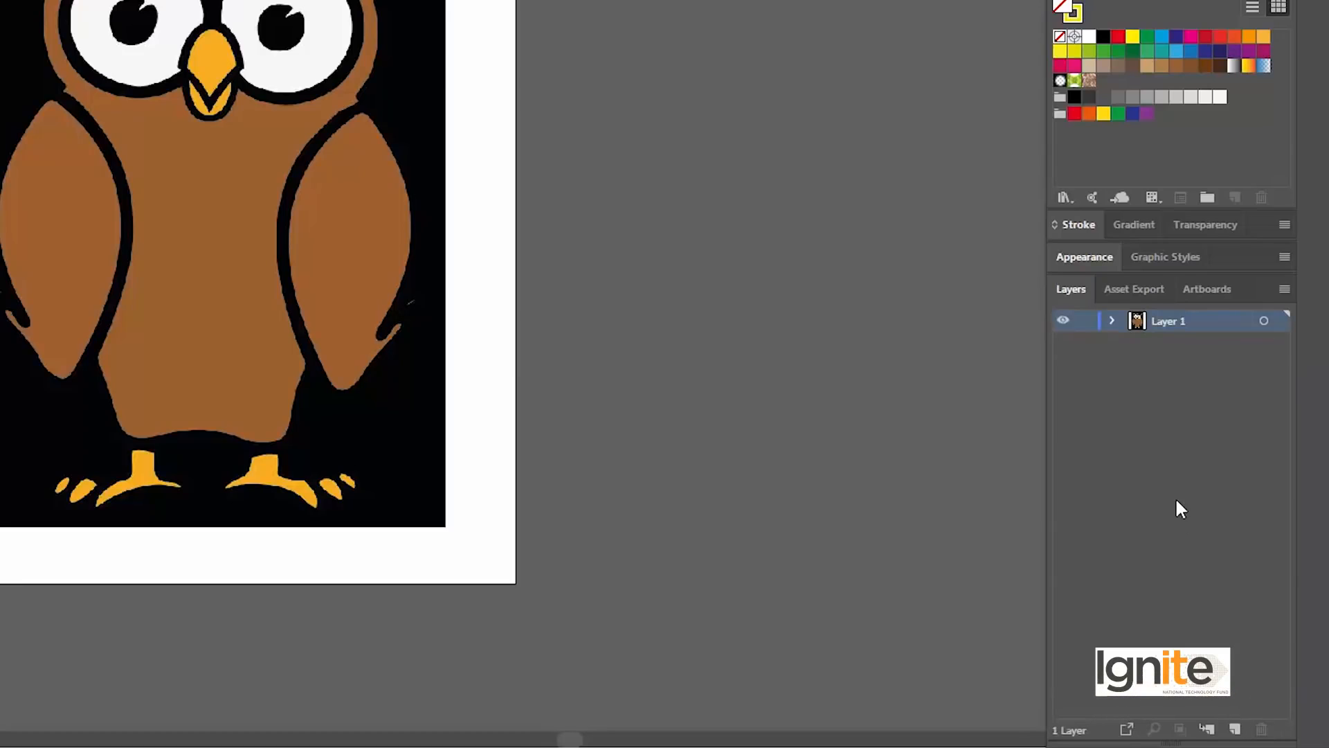
key(ctrl+z)
Lock Layer 1 and make Layer 2 the active layer.
click(1170, 323)
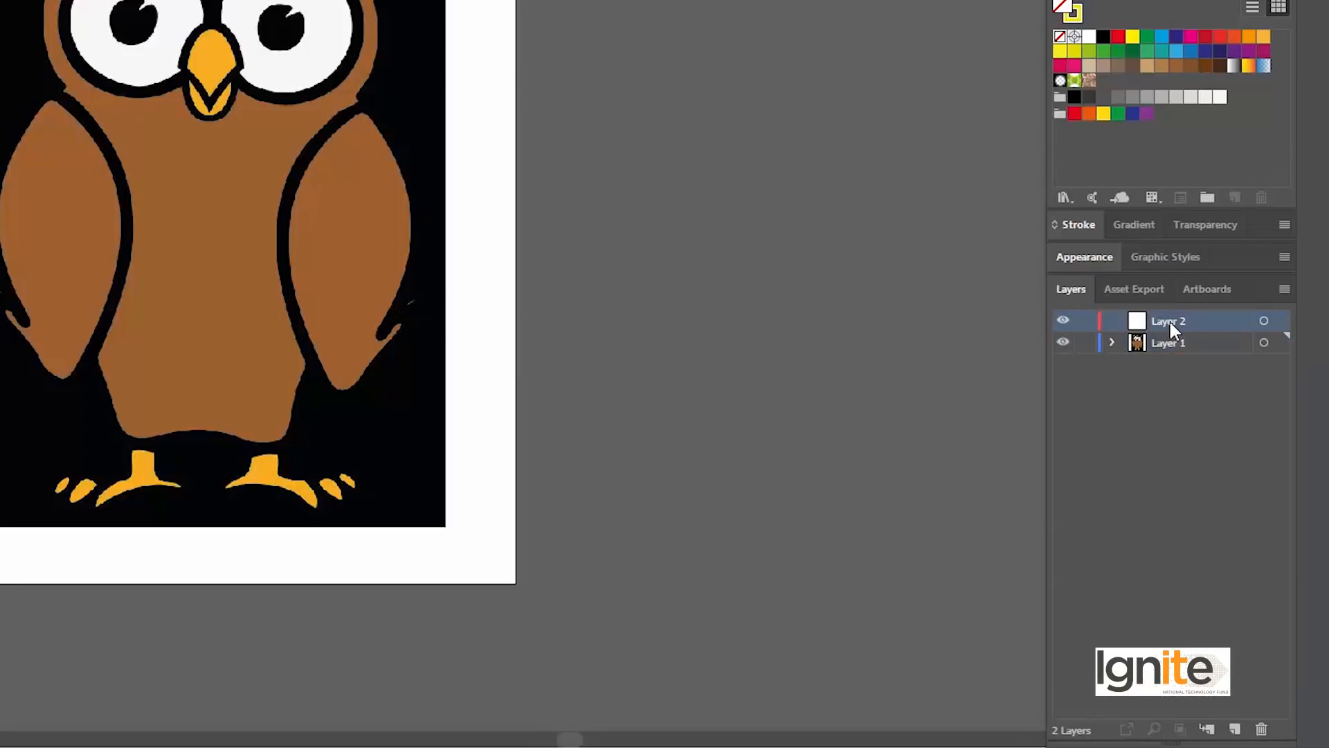
click(1161, 351)
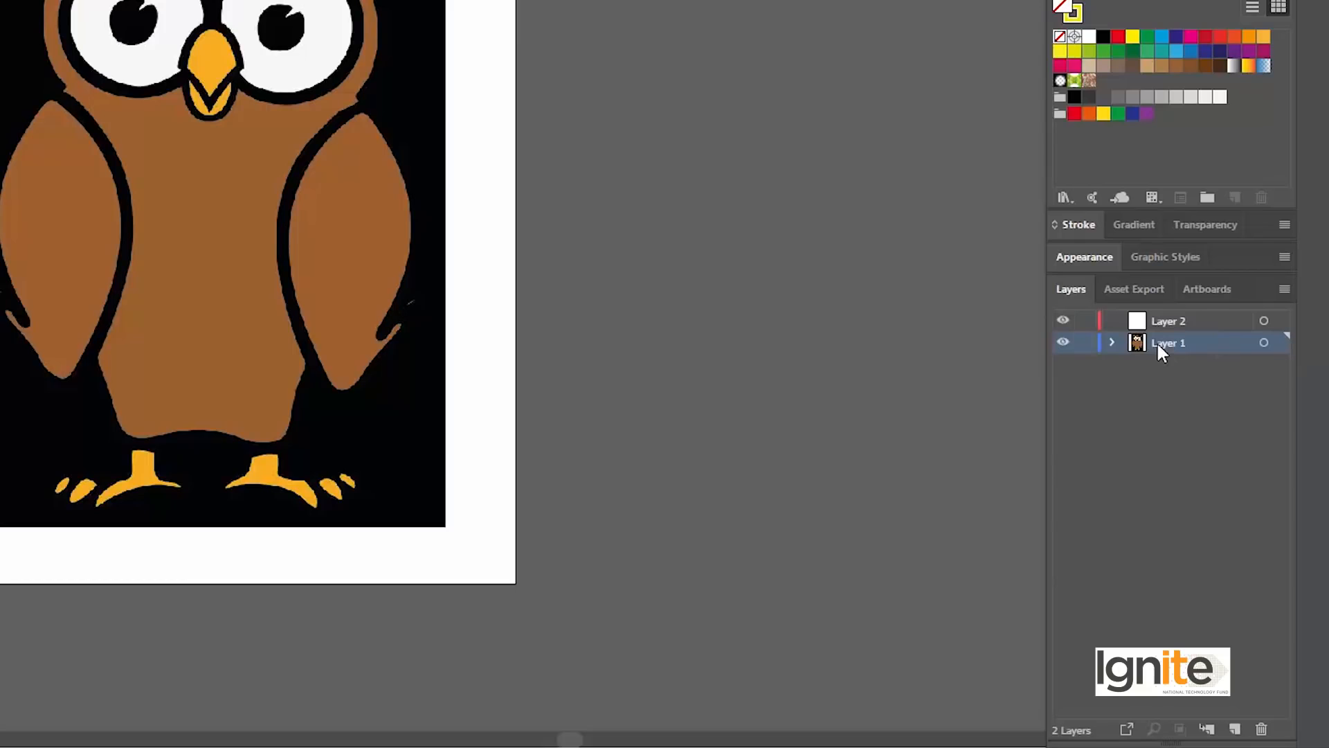
click(1162, 321)
click(1177, 340)
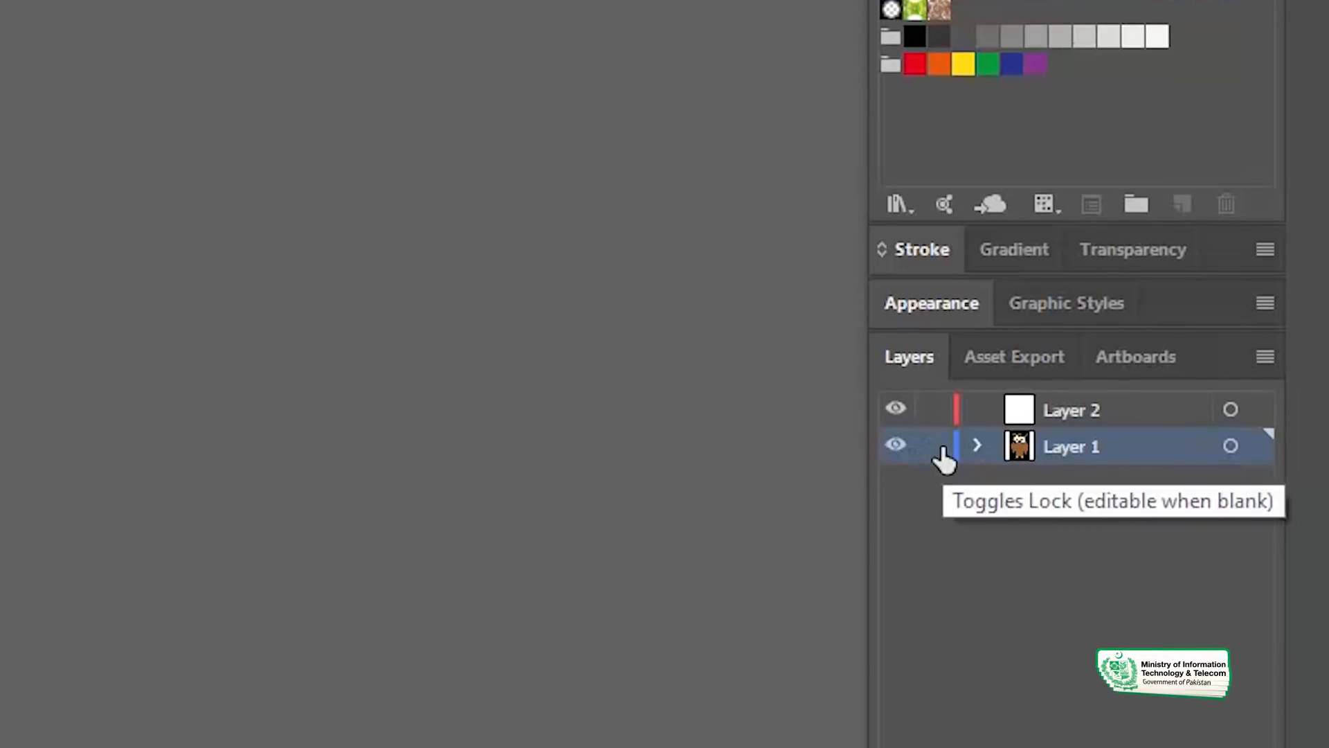
click(933, 446)
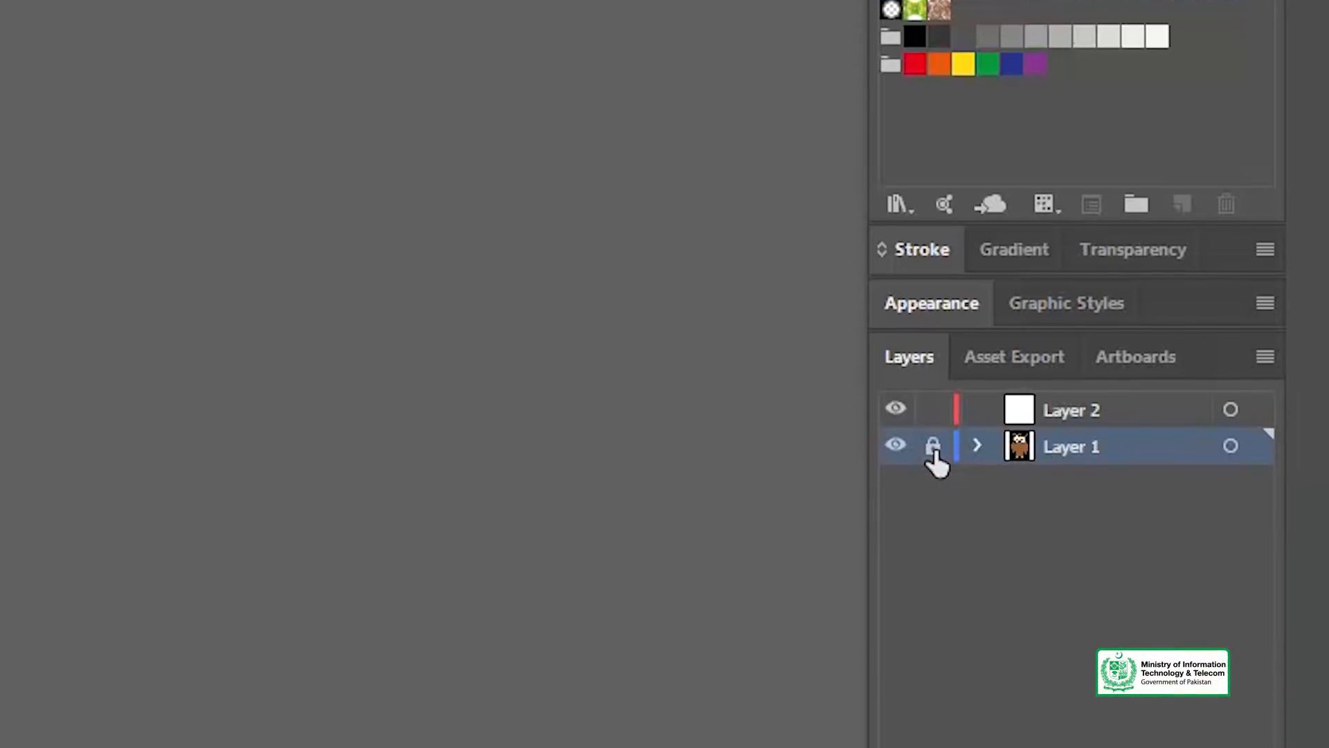
click(1075, 410)
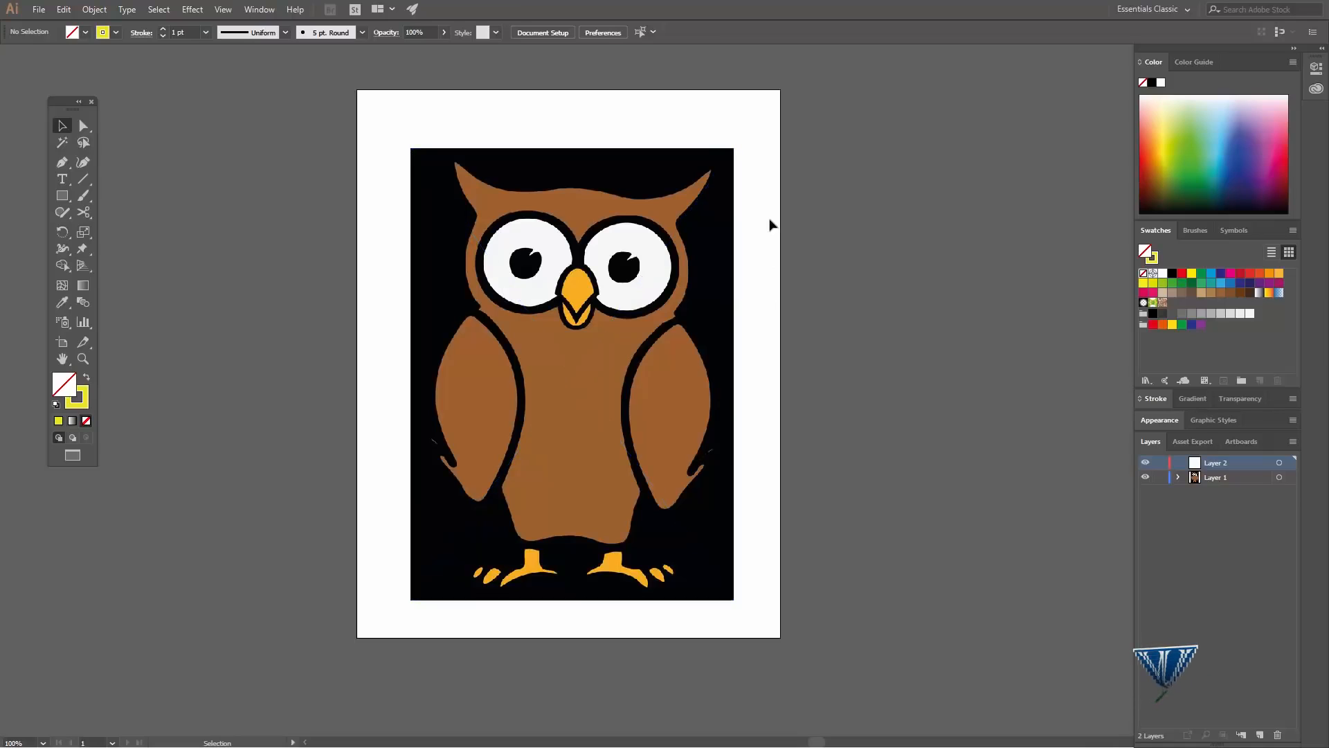
Try drawing an open Pen path over the owl on the unlocked Layer 1, from the beak to beyond the ear tip.
click(1198, 477)
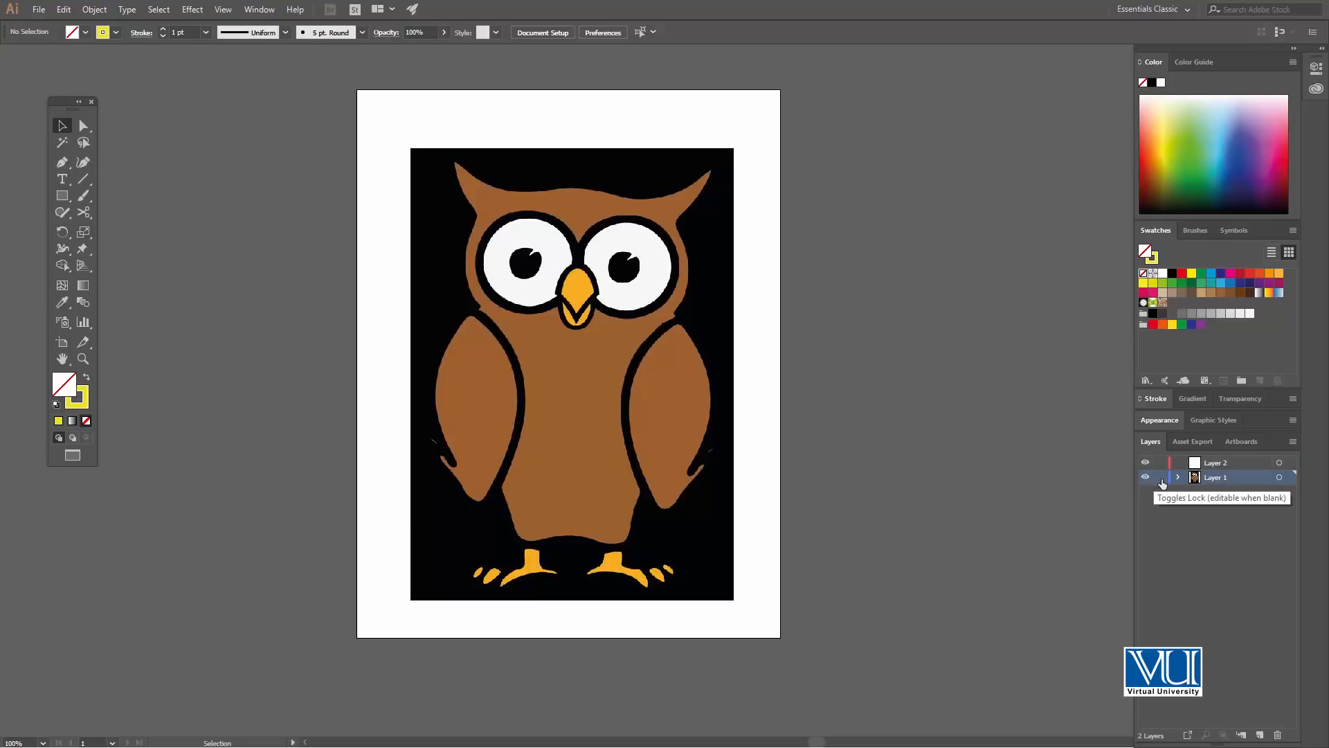
key(p)
click(604, 312)
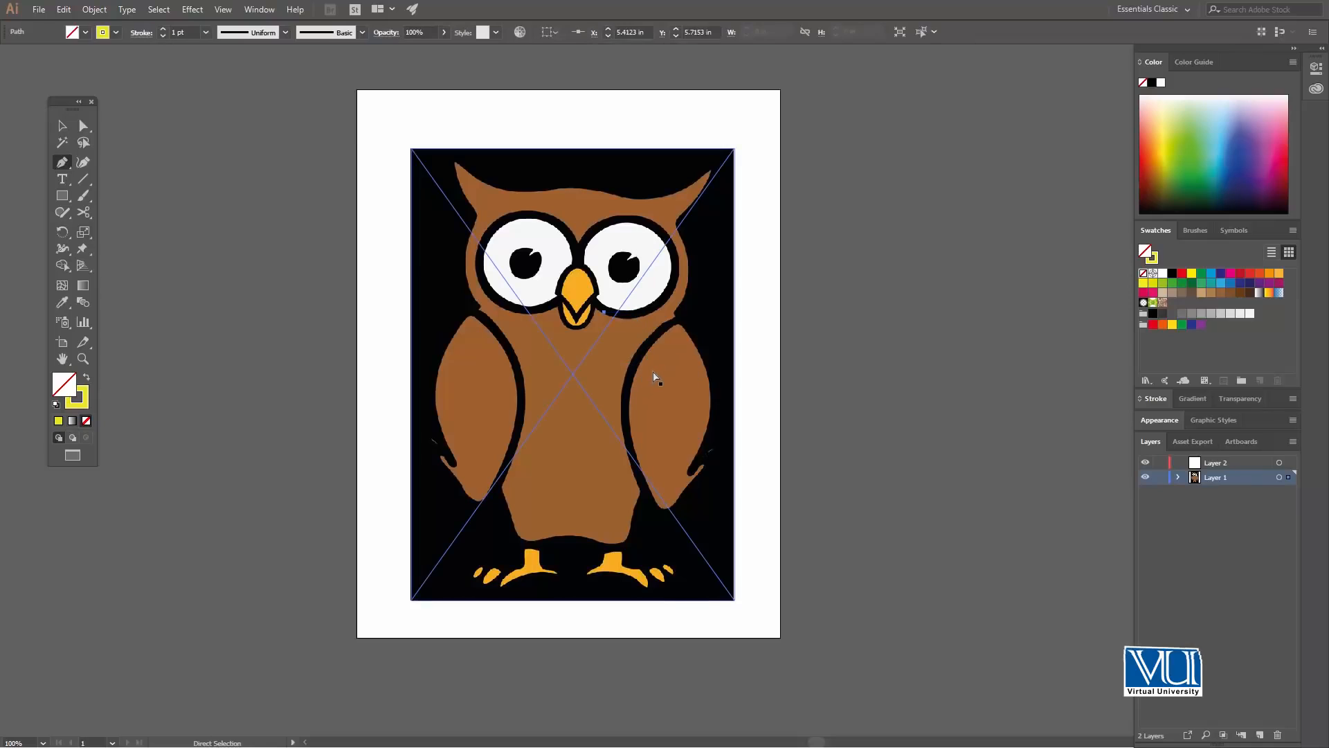
key(ctrl+z)
drag(569, 238, 586, 281)
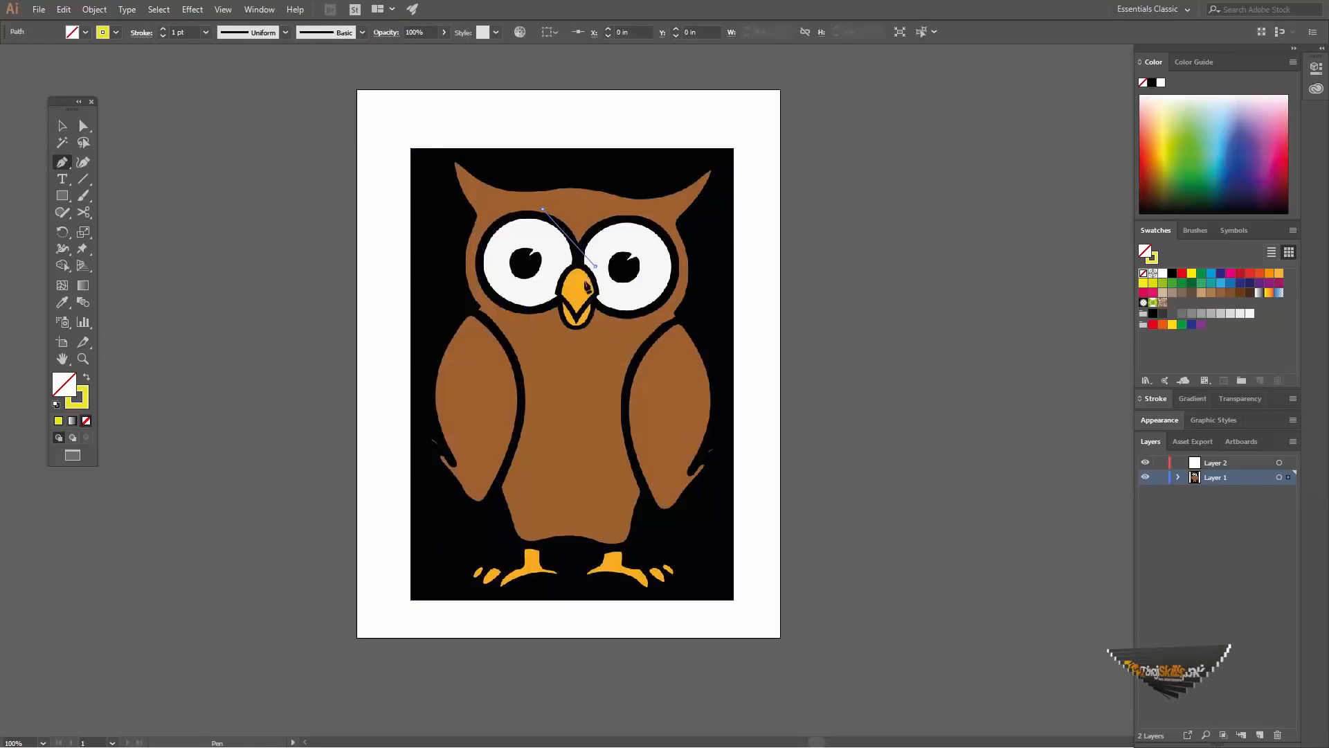
click(602, 381)
click(676, 399)
click(703, 272)
click(724, 201)
click(734, 175)
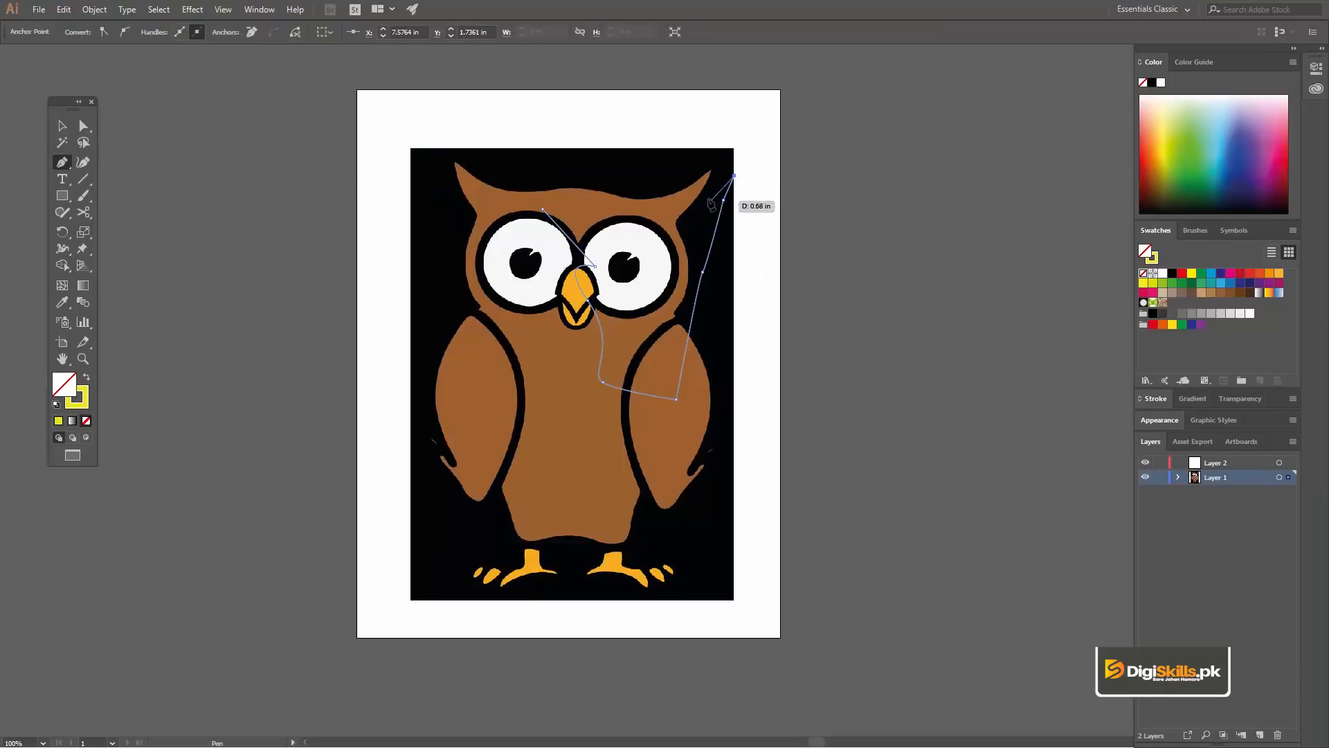
Undo all anchor points of the trial Pen path and leave nothing selected.
key(ctrl+z)
key(ctrl+z)
key(ctrl+z)
key(ctrl+z)
key(ctrl+z)
key(ctrl+z)
key(ctrl+z)
ctrl+click(715, 206)
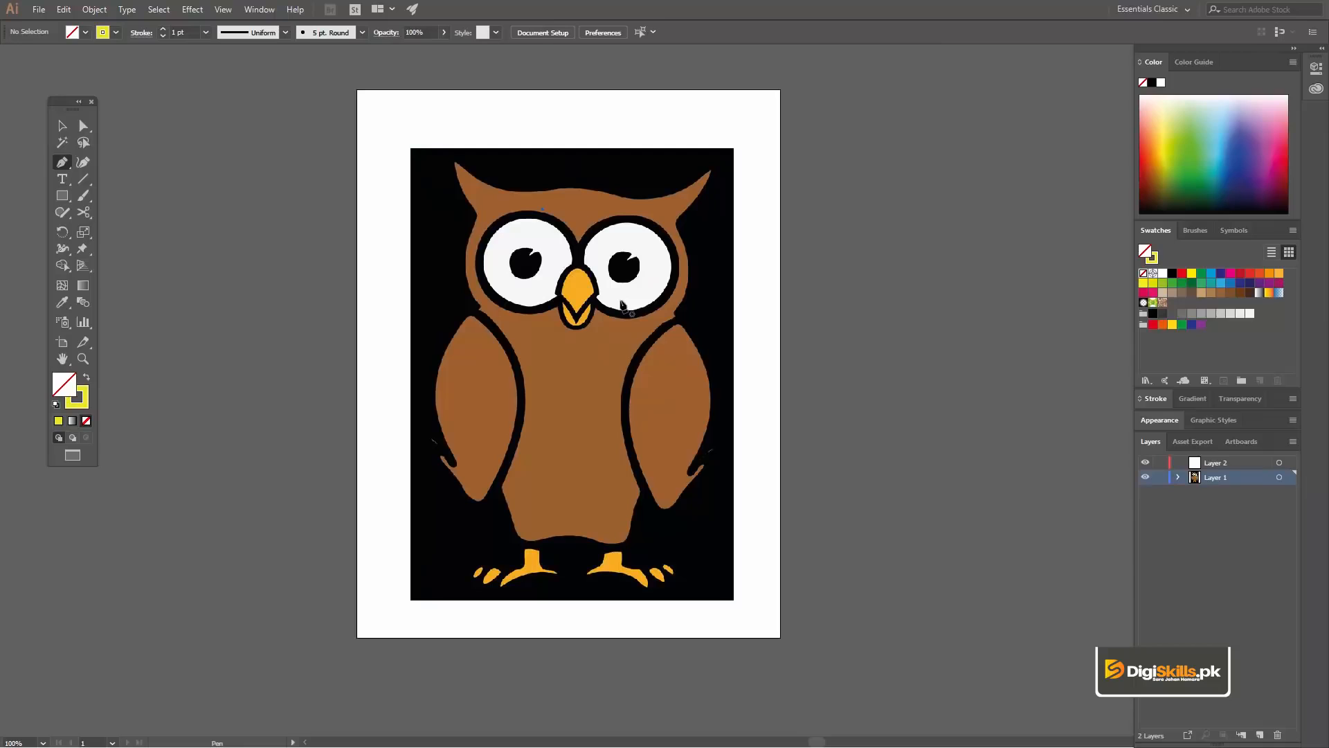
Try moving the owl image about 0.85 in to the right, and undo the move.
key(v)
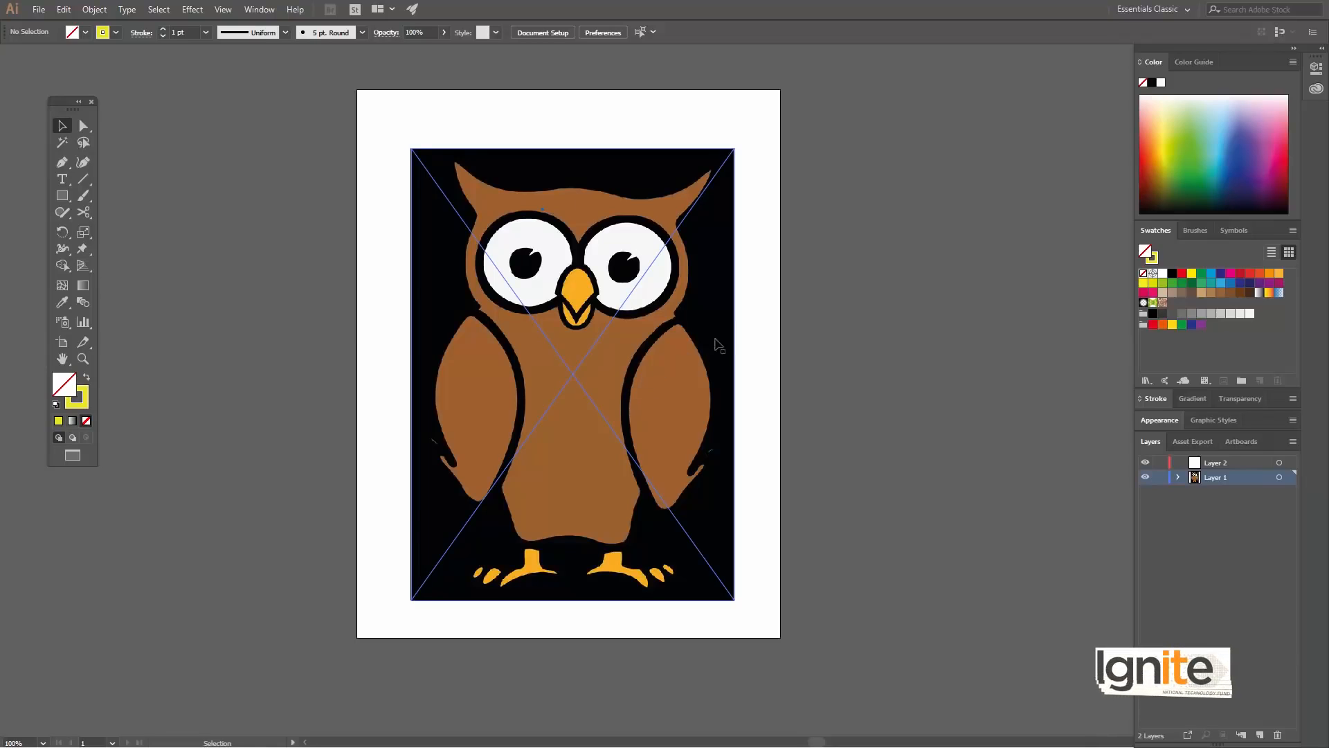
click(690, 360)
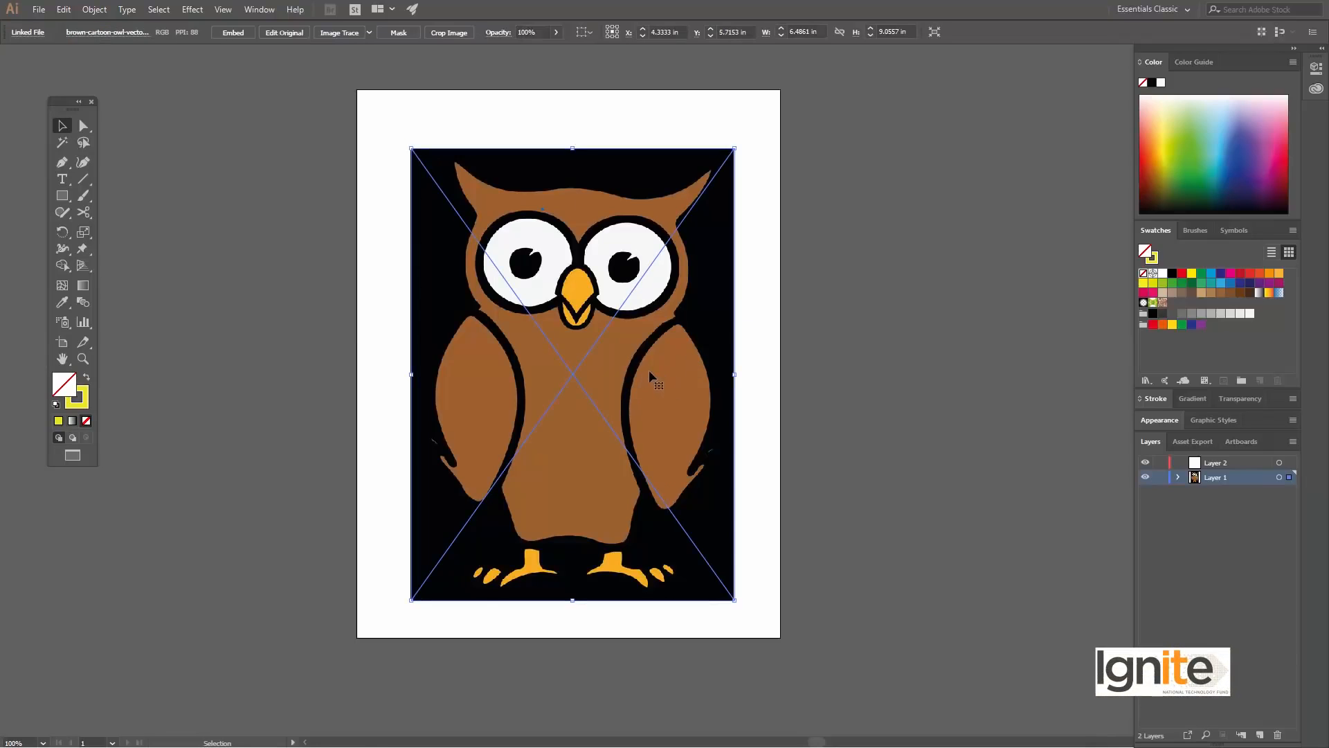
drag(650, 370, 691, 364)
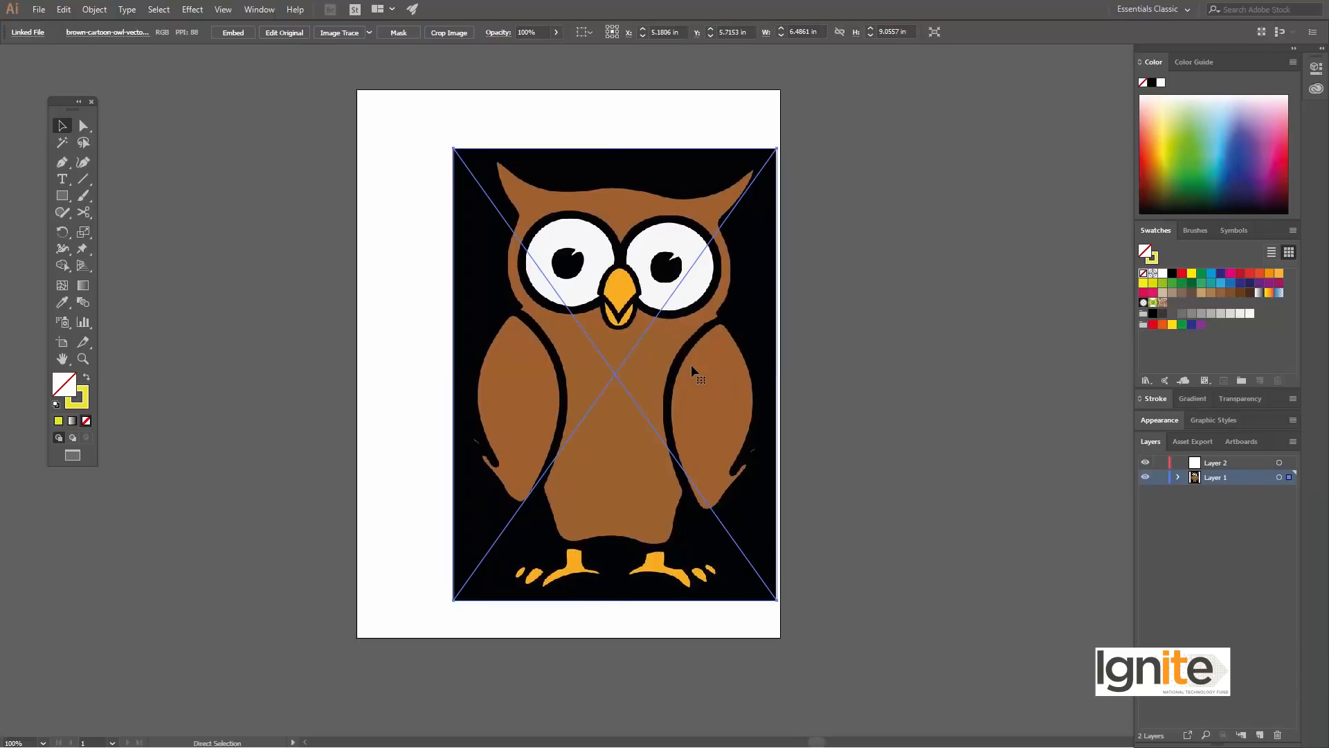
key(ctrl+z)
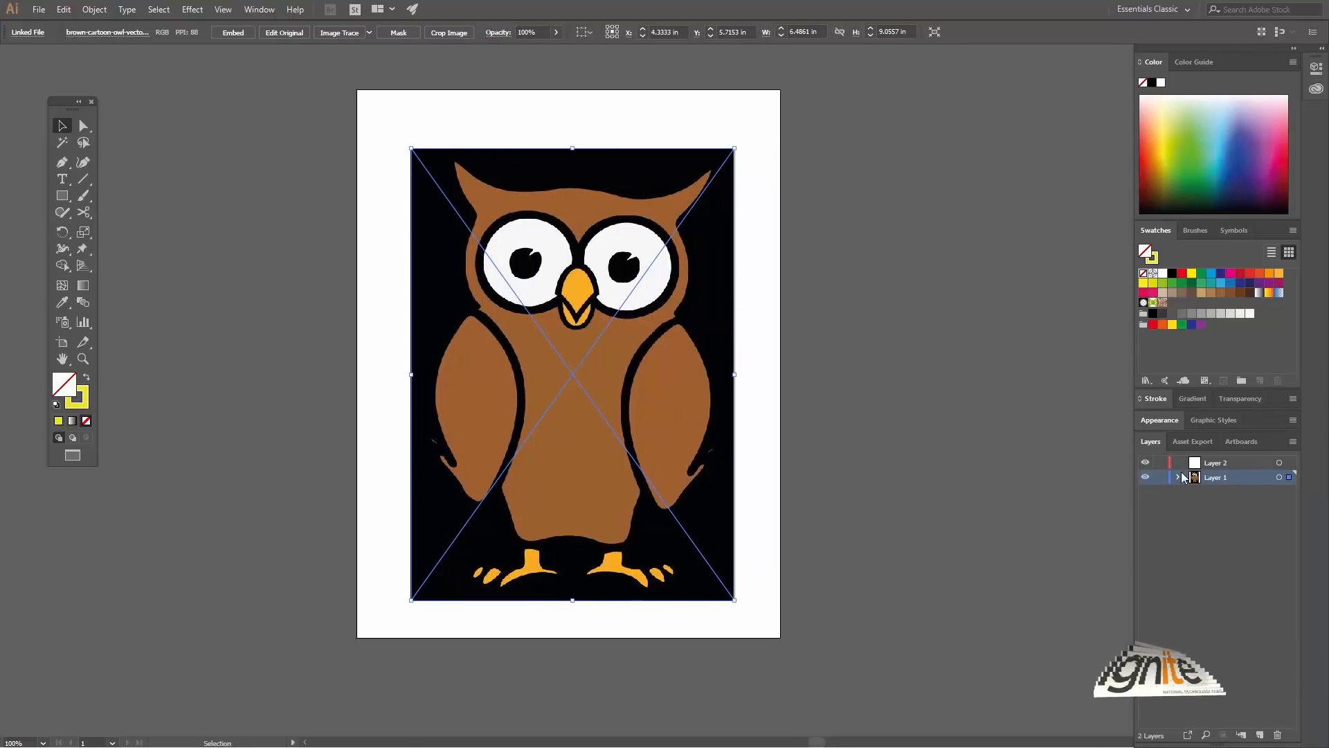
Unlock Layer 1 and set the owl image's opacity to 60%.
click(1160, 477)
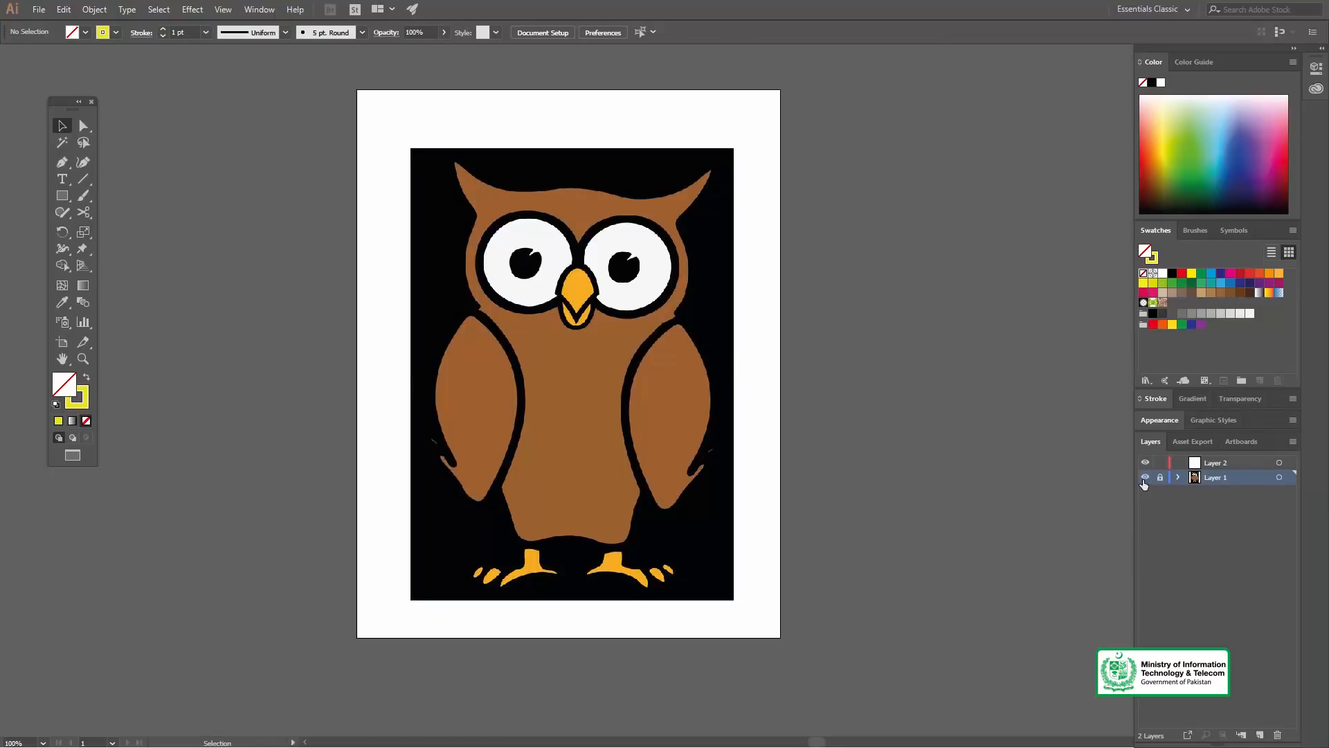
key(ctrl+alt+2)
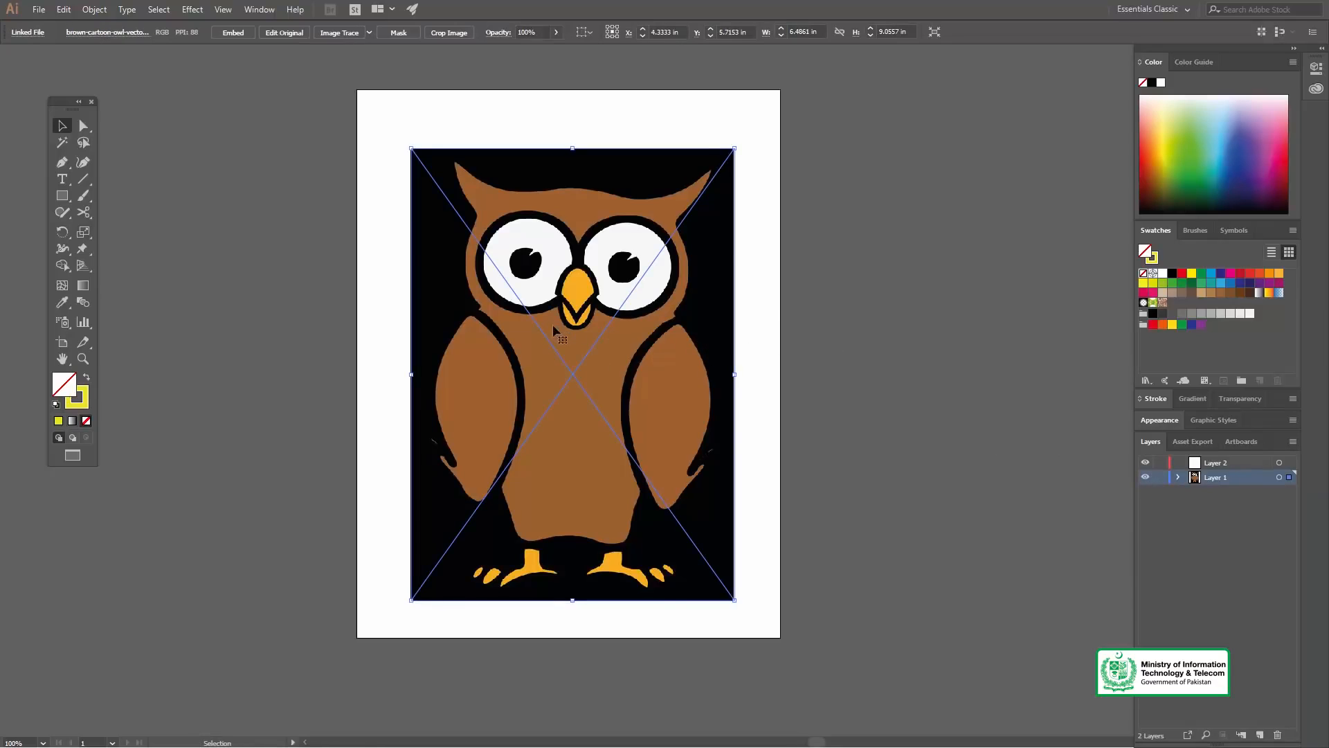
key(ctrl+equal)
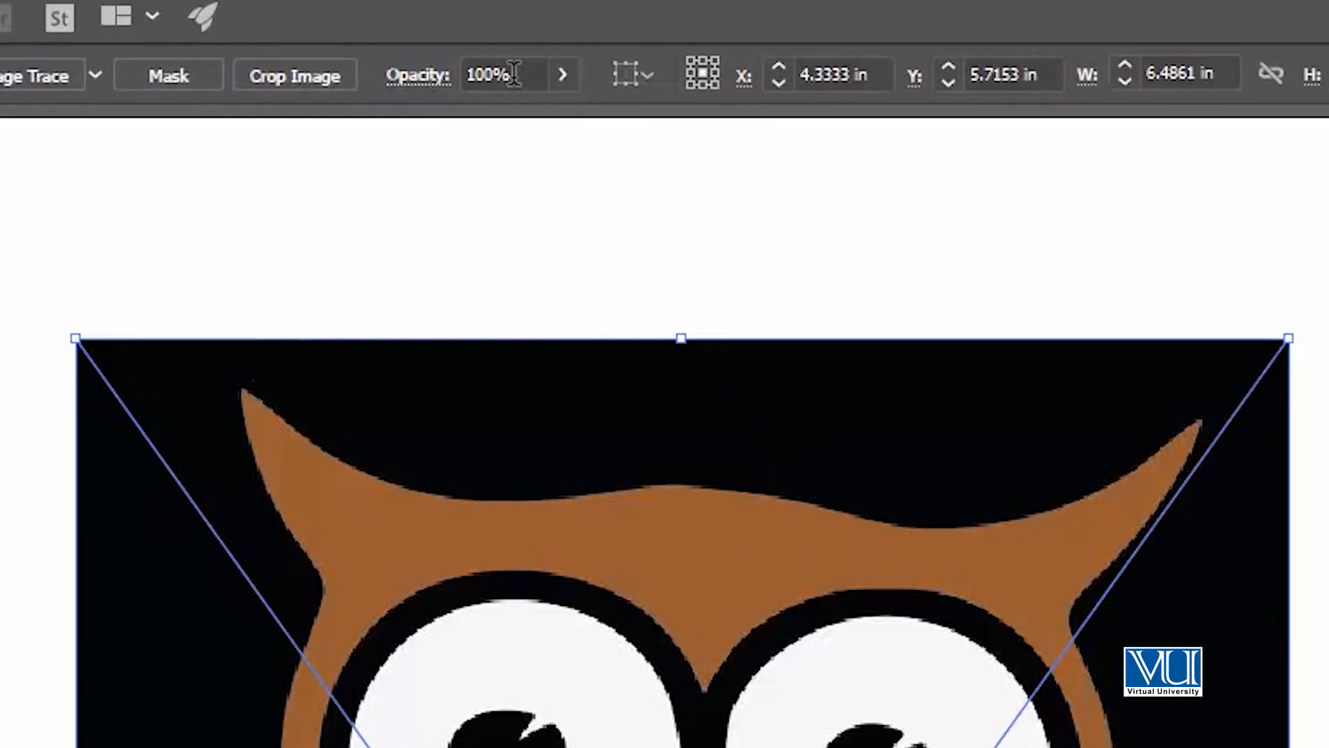
click(563, 74)
drag(507, 123, 489, 126)
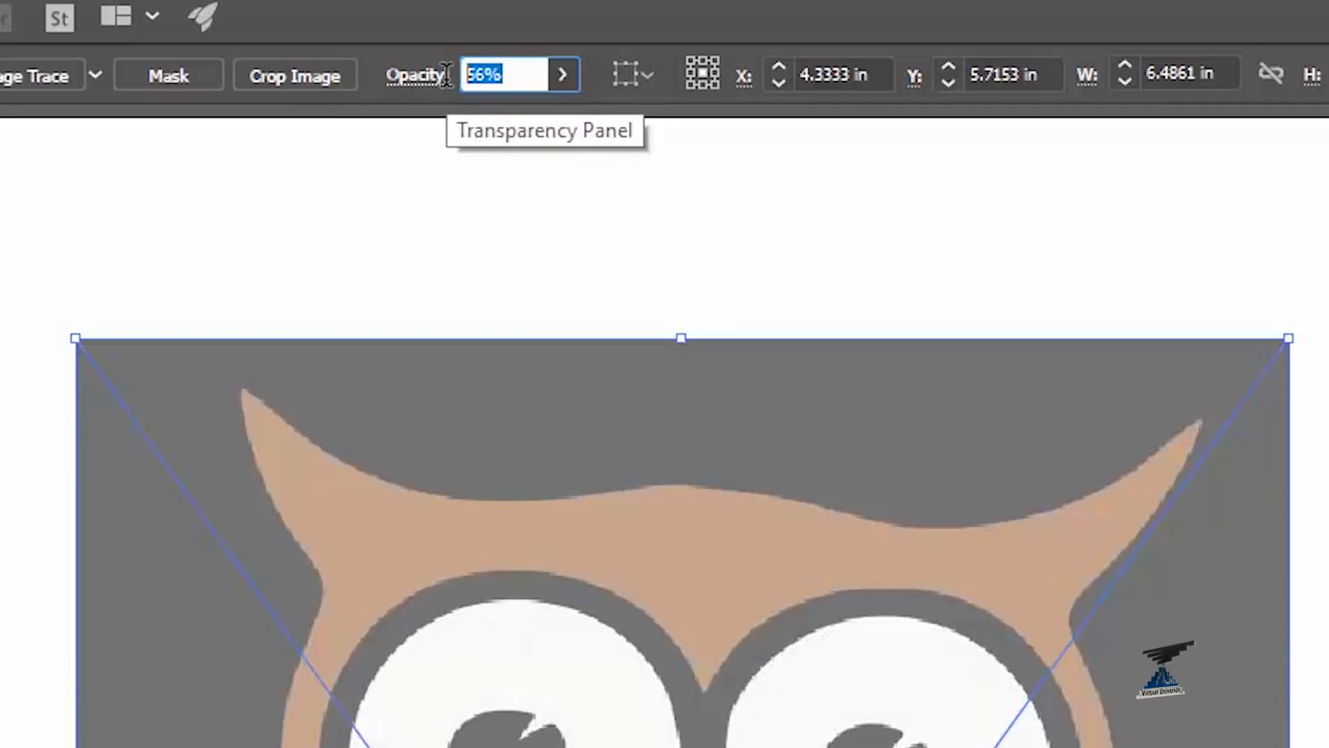
text(60)
key(Return)
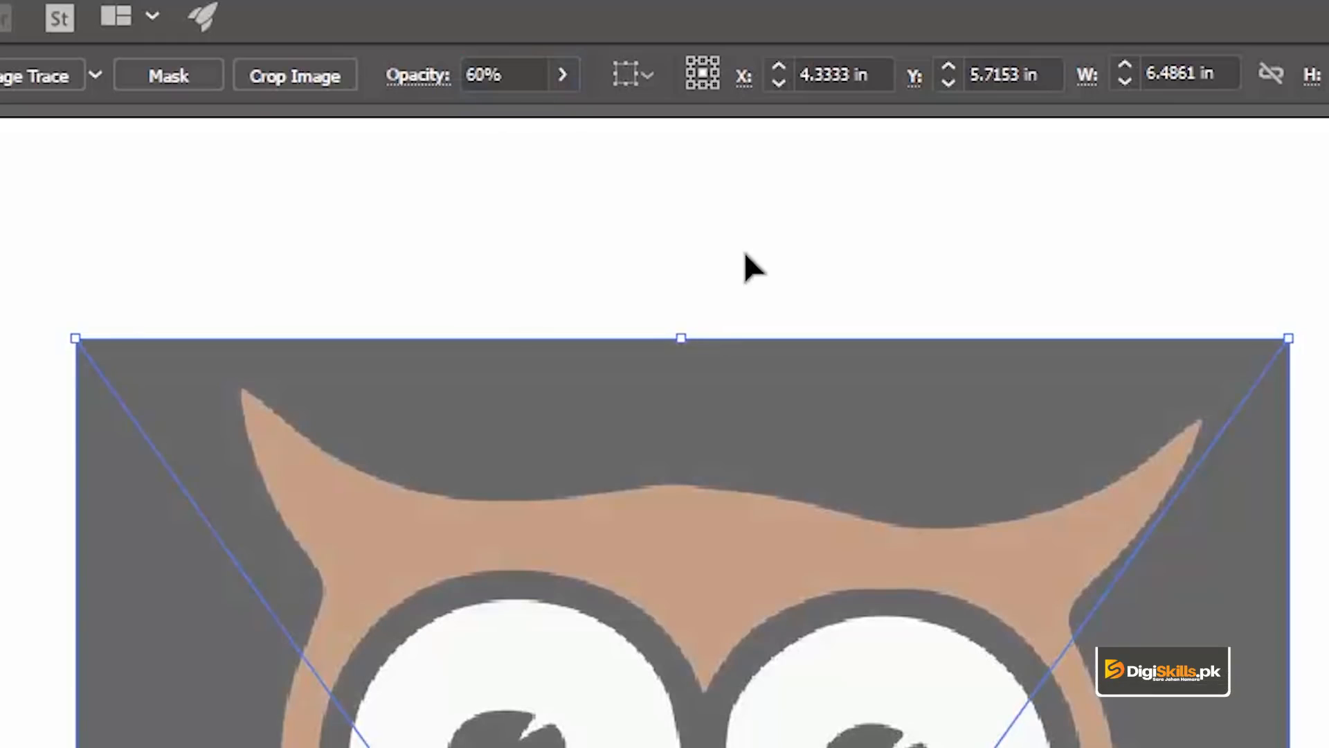
click(617, 201)
click(712, 534)
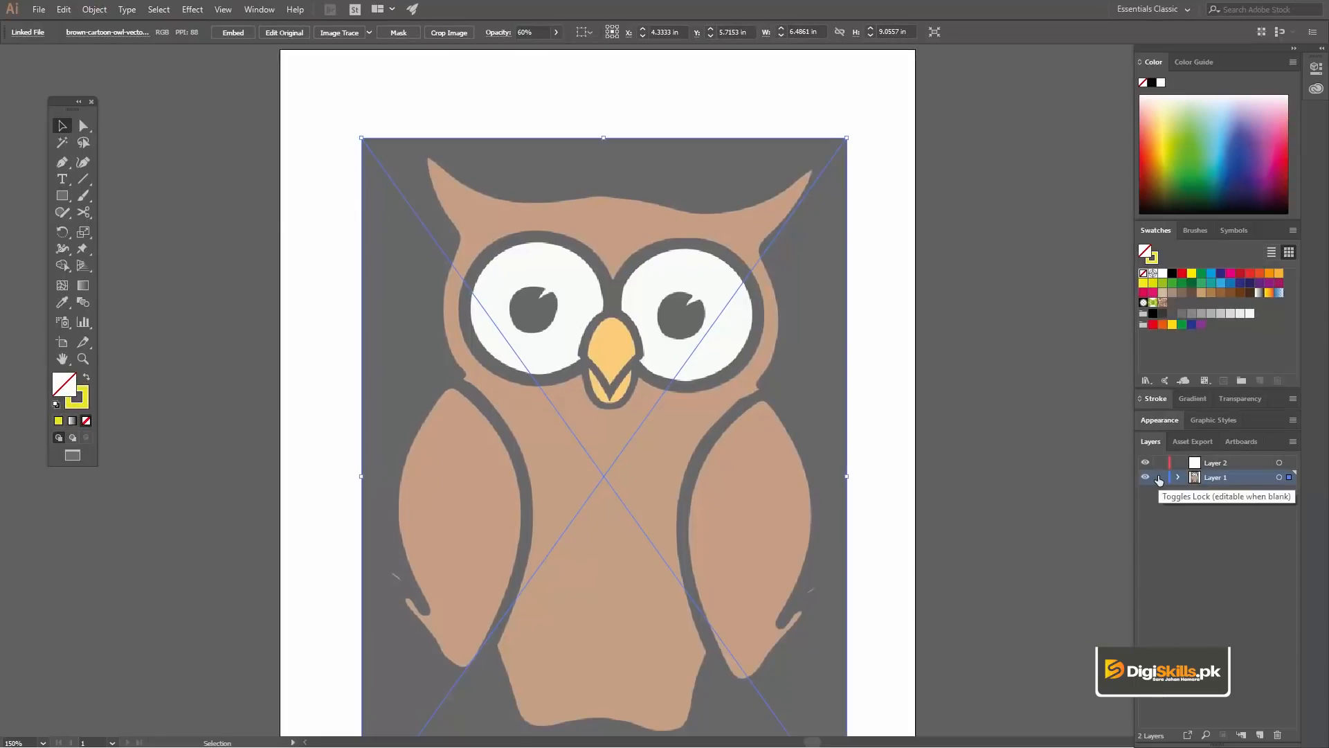
Lock Layer 1 containing the faded owl image and frame the owl's head for tracing.
click(1159, 478)
key(z)
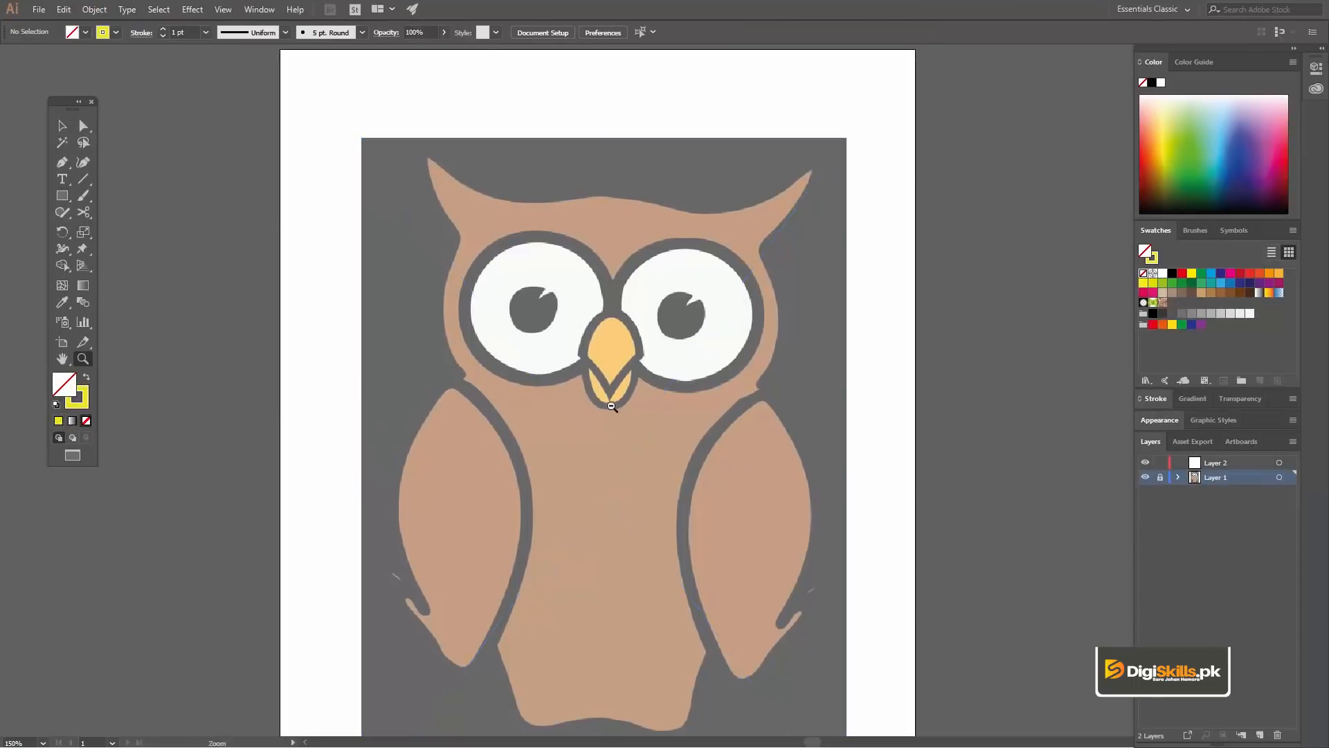
alt+click(654, 402)
click(654, 402)
key(v)
drag(689, 317, 610, 376)
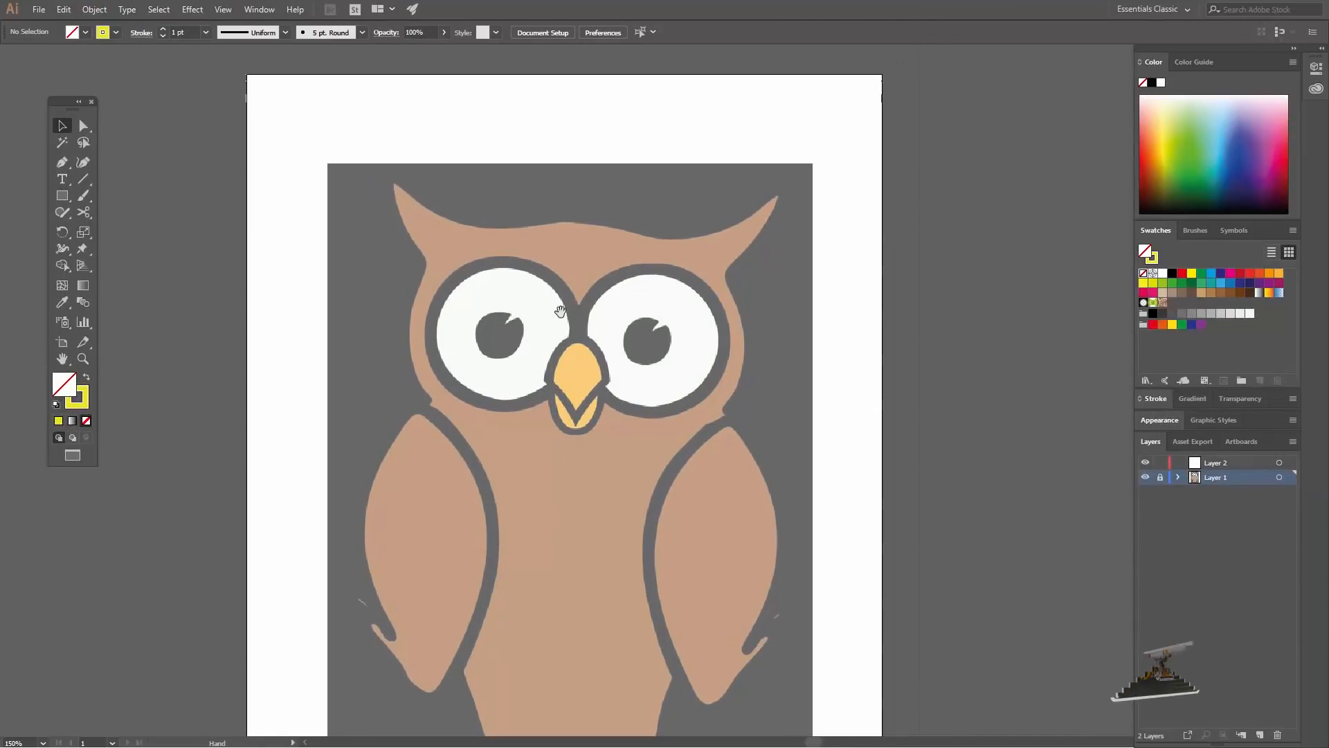
Activate the Pen tool and set the stroke colour to red, FF0000.
key(p)
double_click(85, 399)
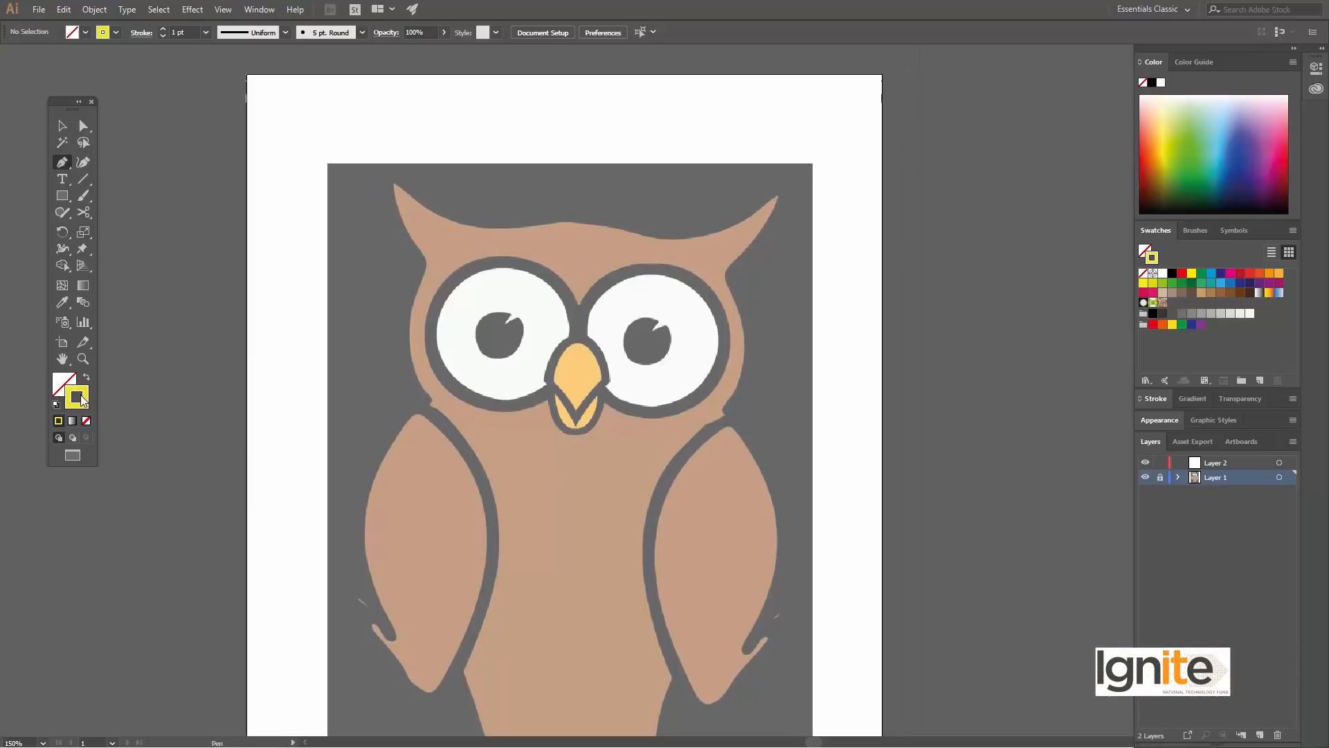
drag(687, 307, 968, 182)
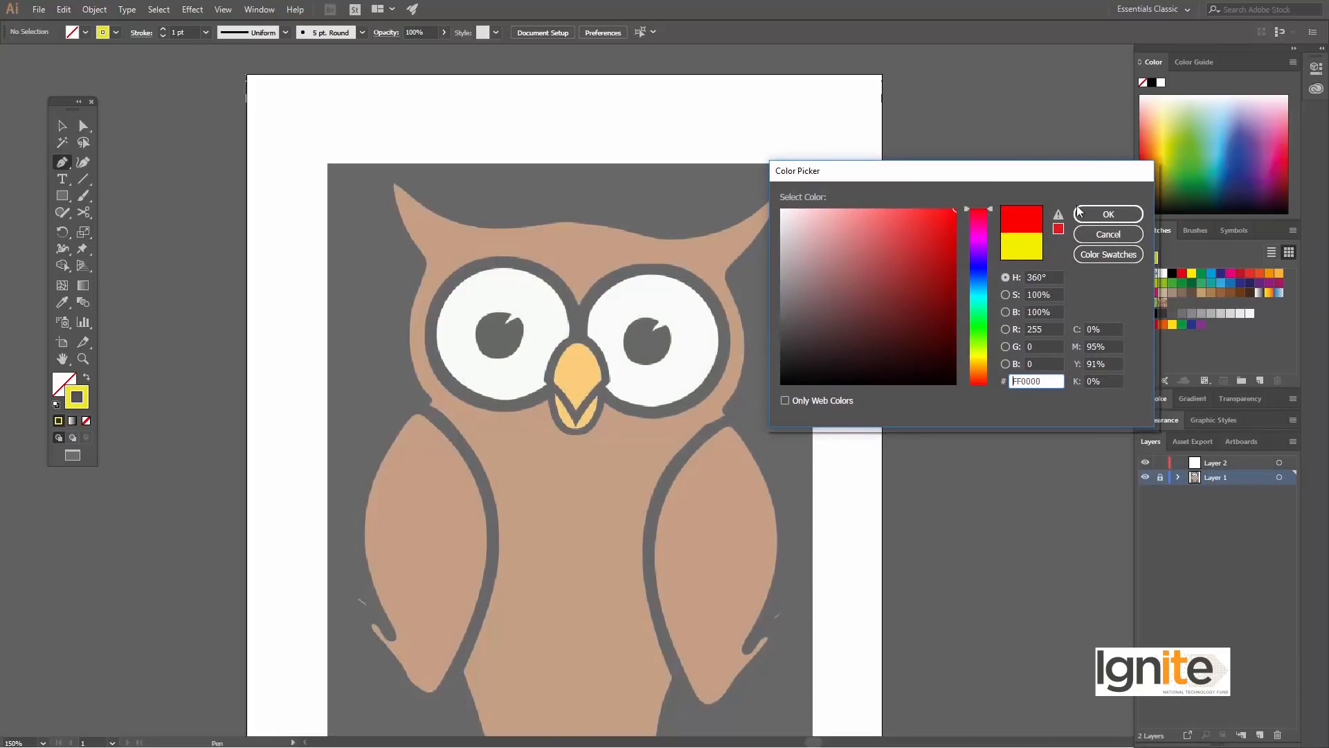
click(1087, 214)
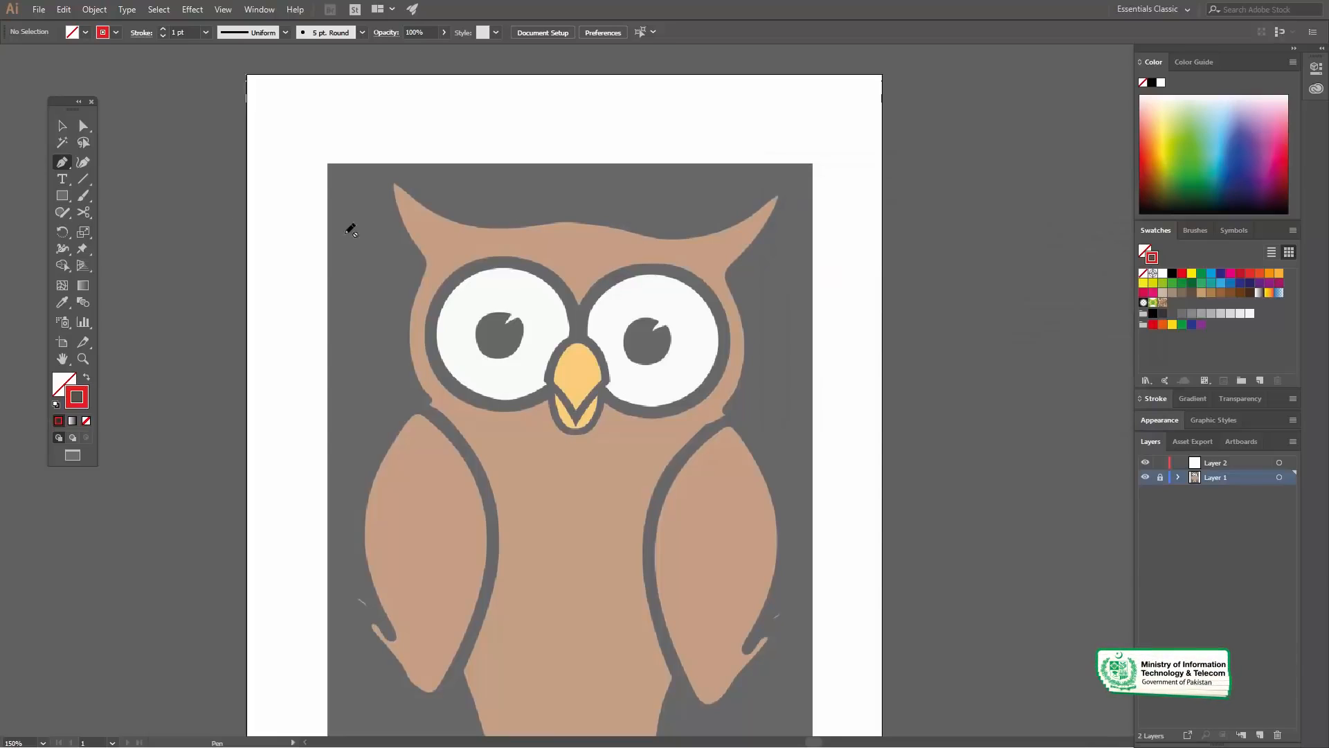
Make Layer 2 active and start a Pen path at the centre of the owl head's upper edge.
drag(58, 165, 84, 167)
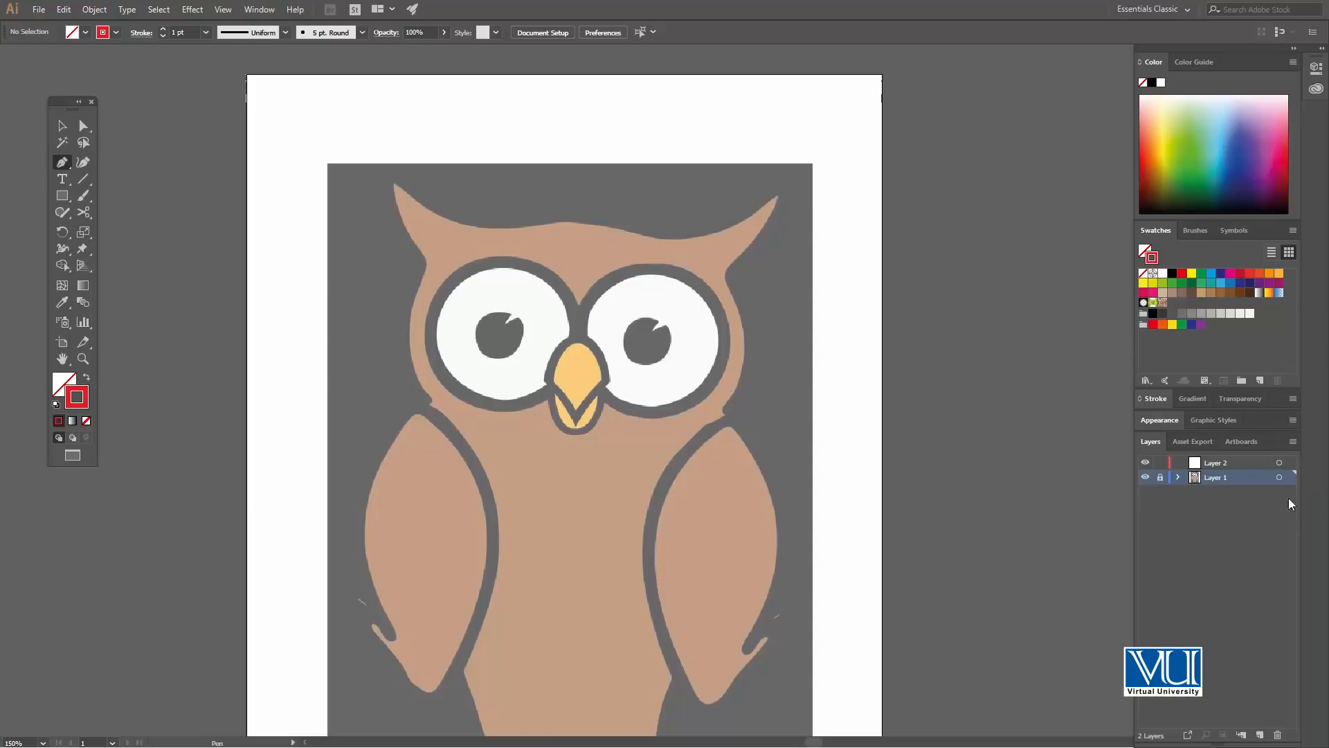
click(1227, 470)
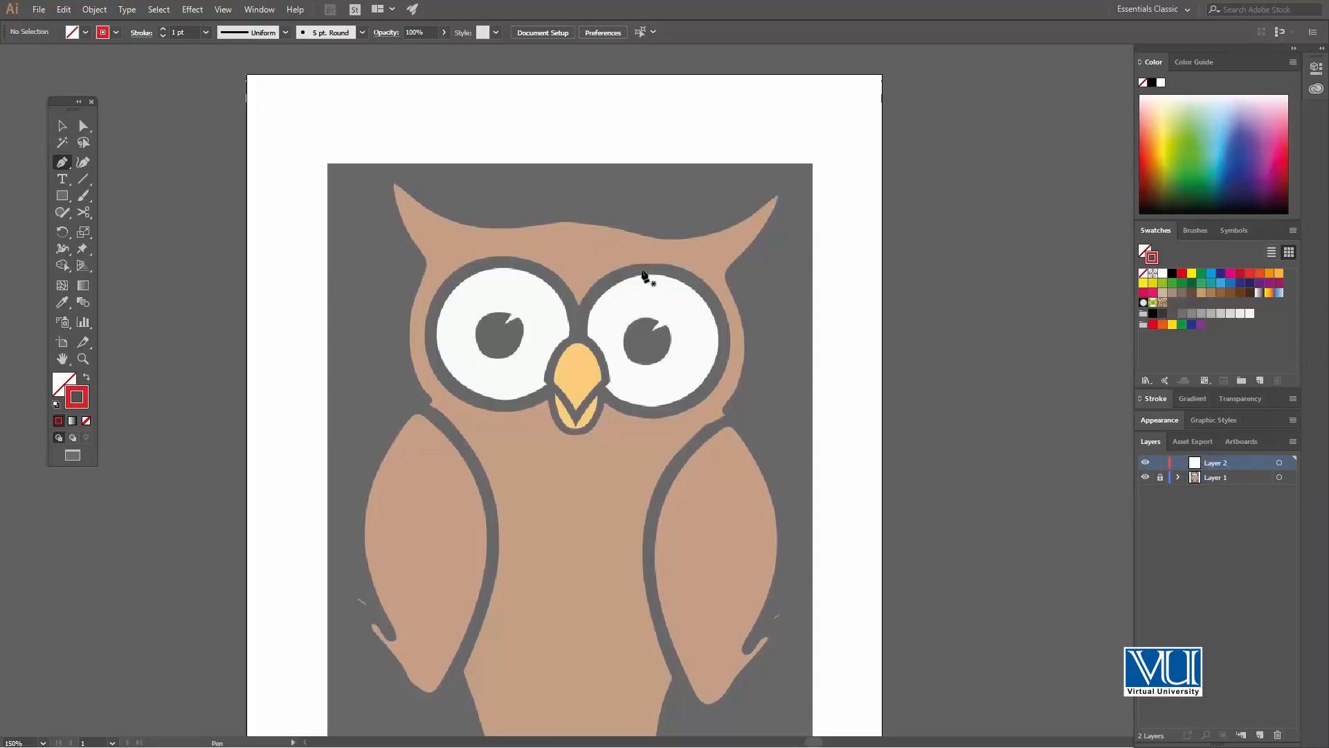
key(z)
click(595, 287)
click(633, 366)
key(v)
key(space)
drag(747, 421, 601, 331)
key(z)
click(635, 345)
key(v)
key(space)
key(p)
click(563, 225)
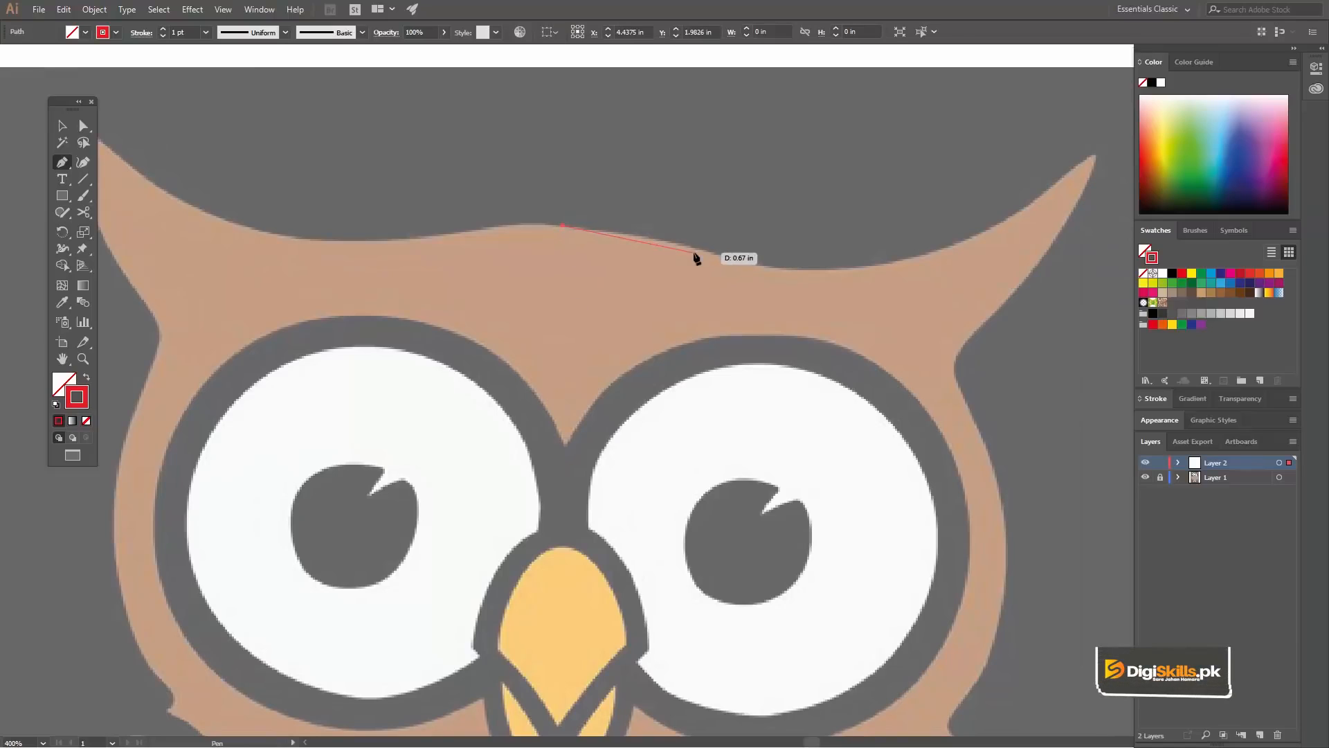
Trace the head's upper edge with curved segments from its centre up to just before the right ear's tip.
drag(698, 247, 674, 324)
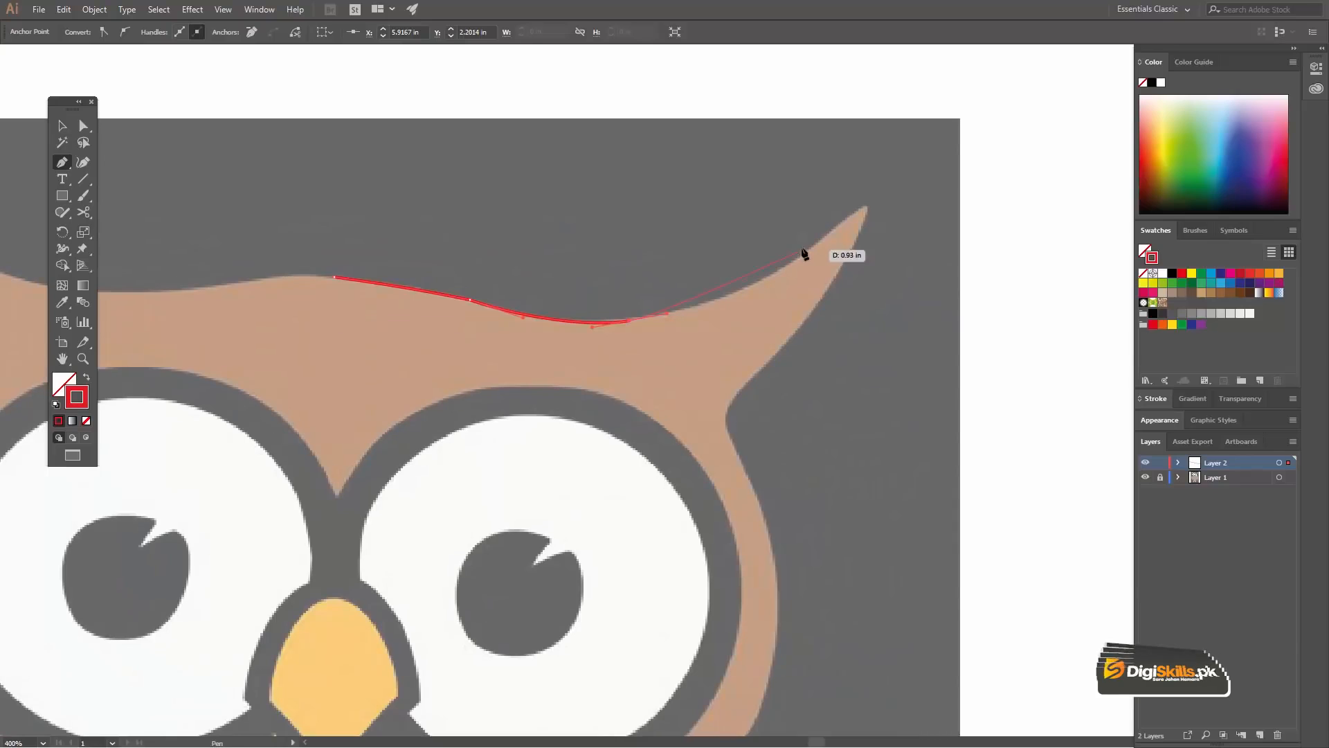
drag(817, 256, 820, 242)
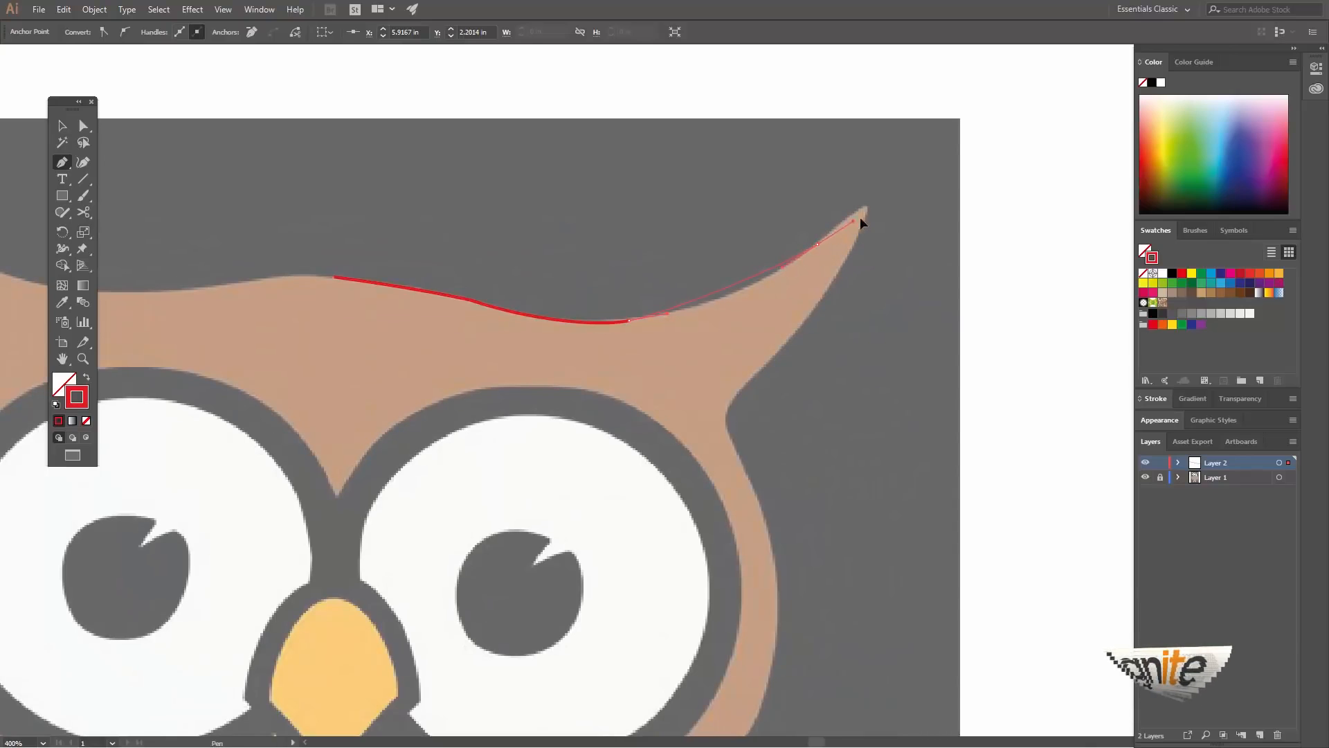
drag(891, 195, 896, 182)
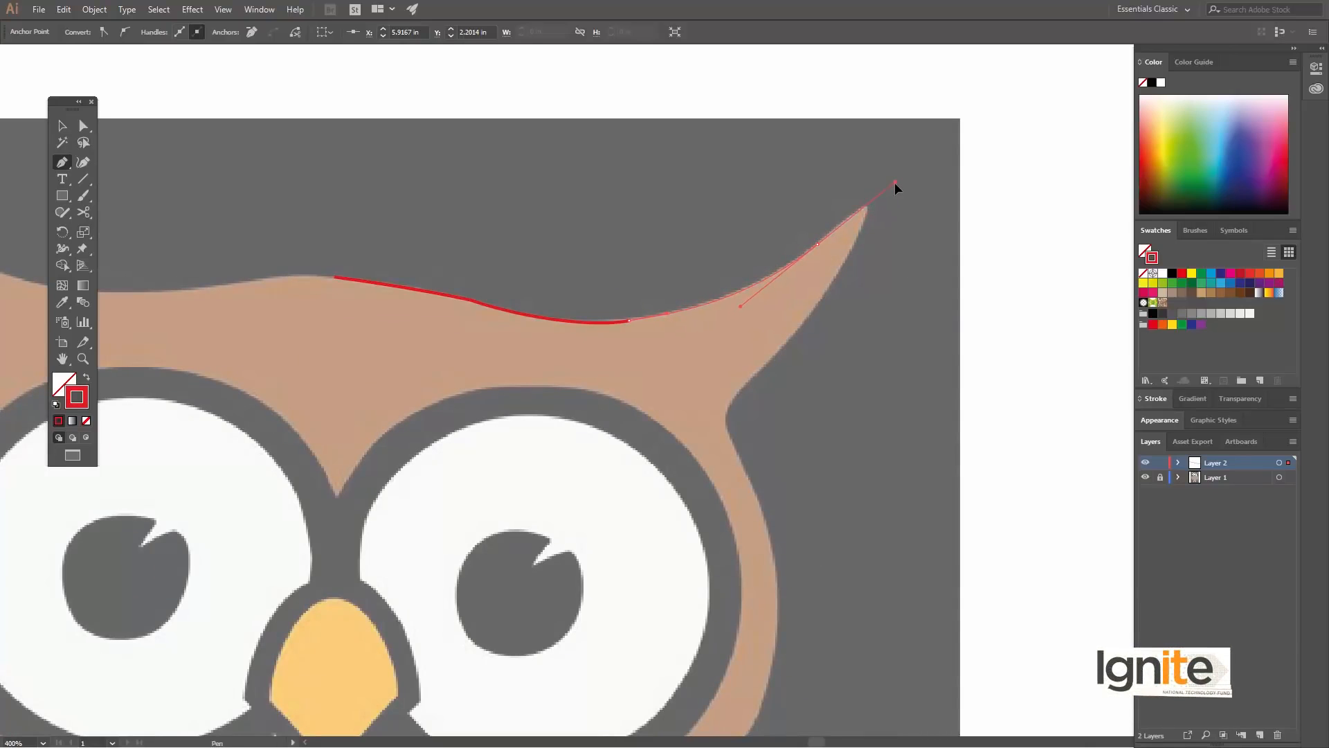
Try curving the path around the right ear's tip with different handle directions, and undo these segments.
drag(857, 212, 845, 270)
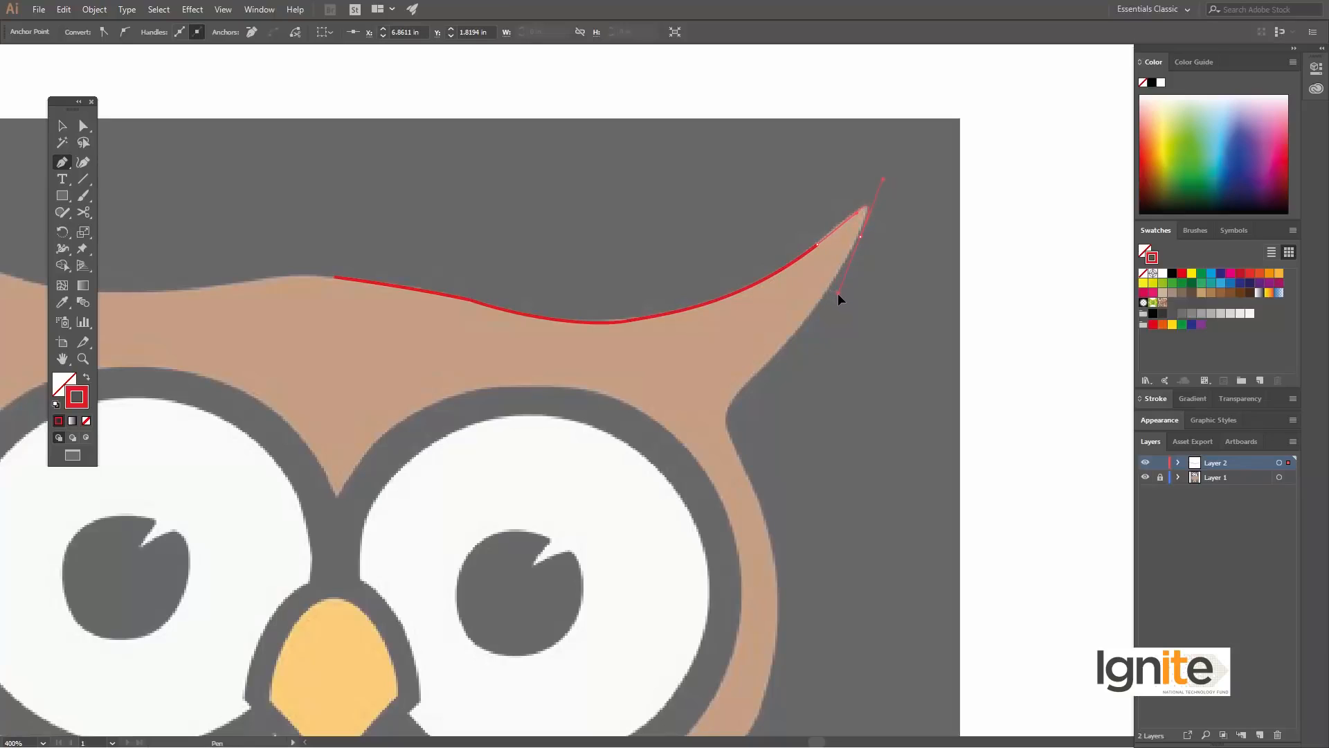
drag(867, 260, 857, 289)
key(ctrl+z)
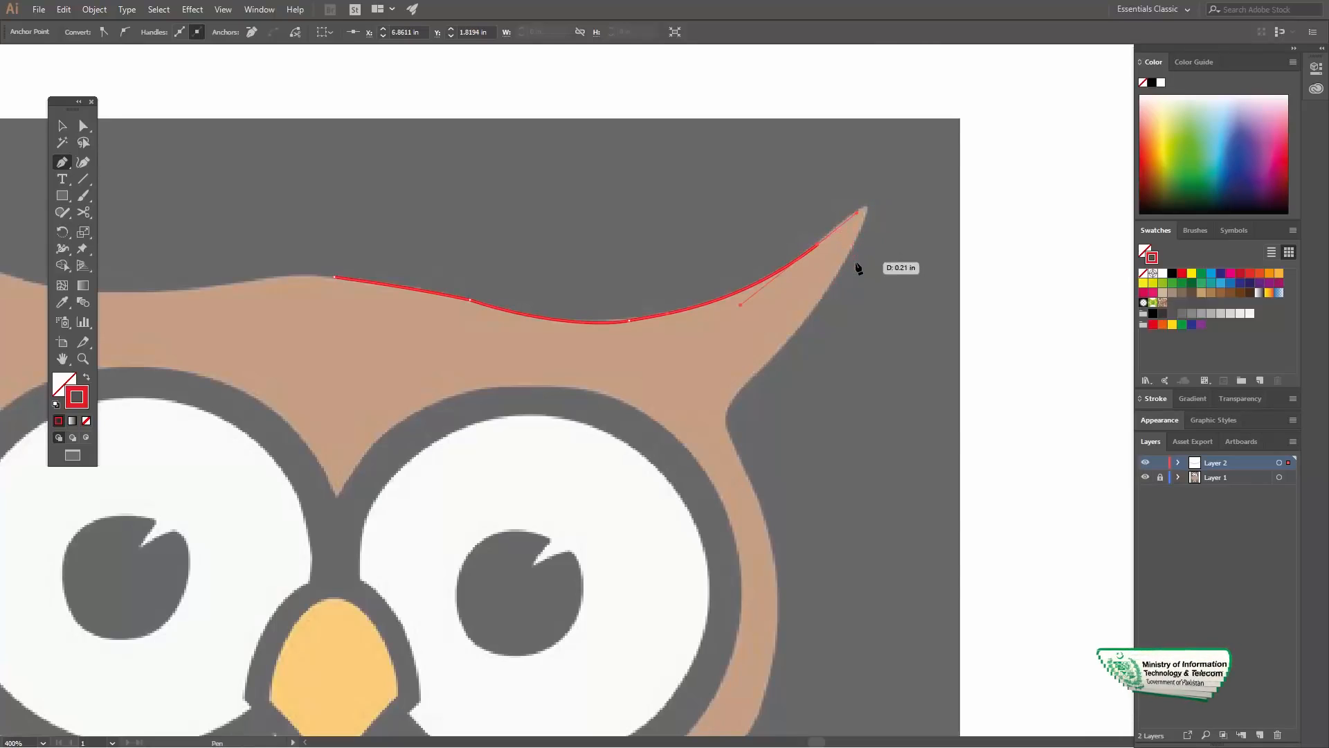
key(z)
click(850, 284)
key(p)
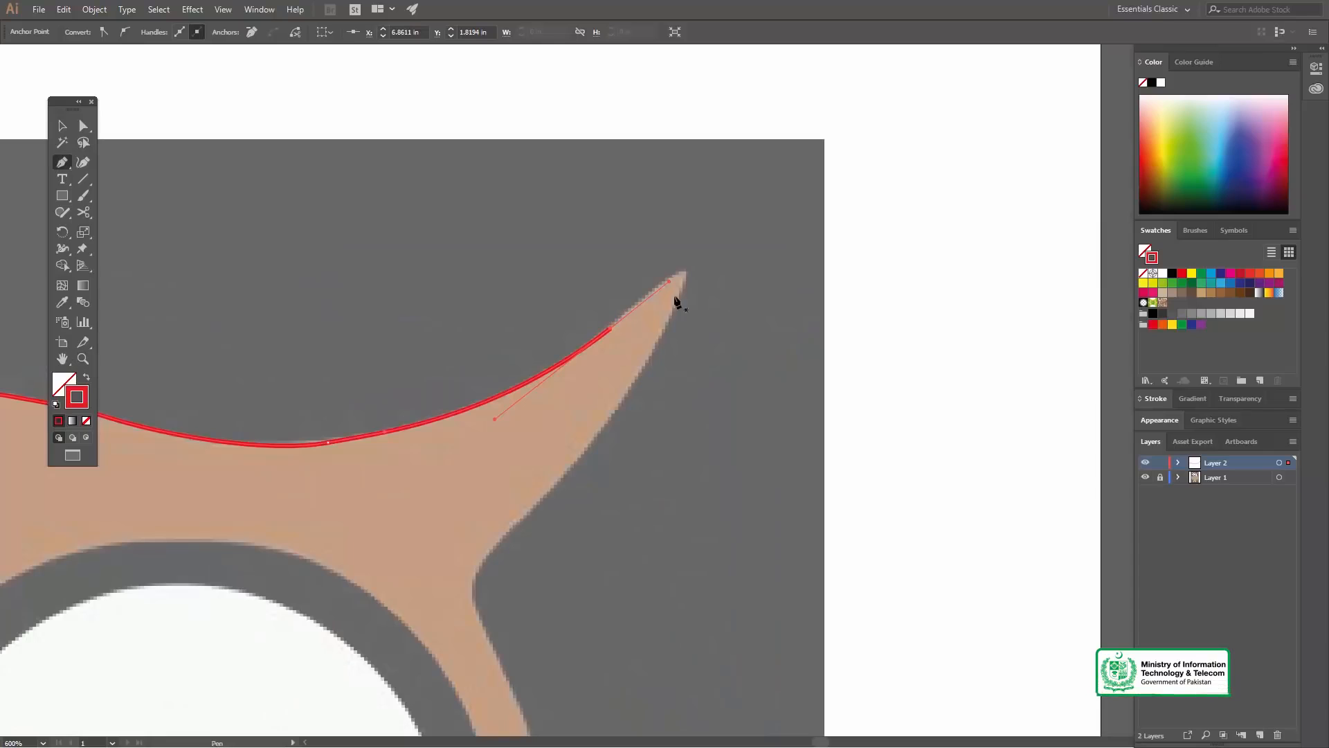
drag(681, 289, 670, 322)
drag(720, 347, 659, 344)
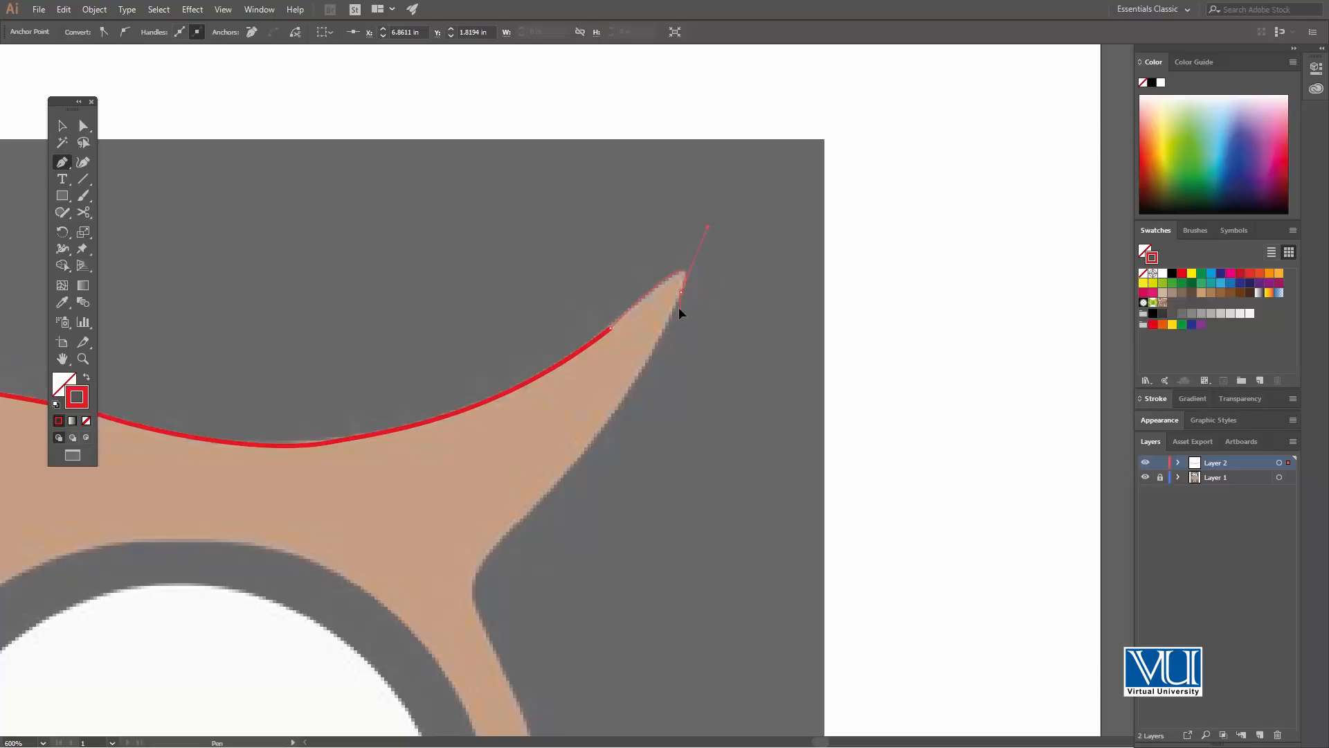
drag(681, 292, 769, 292)
key(ctrl+z)
key(ctrl+z)
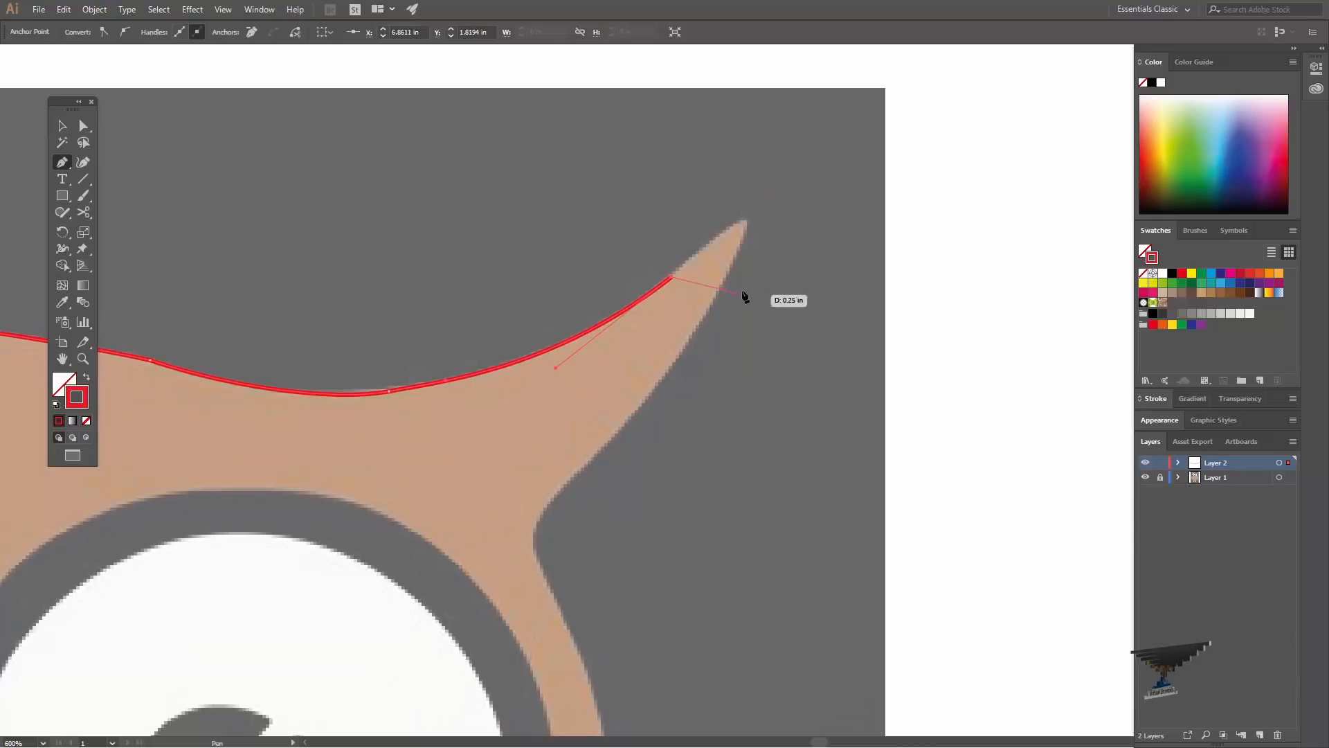
Curve the path around the right ear's tip and trace down the ear's outer edge.
drag(743, 243, 695, 336)
drag(727, 380, 765, 324)
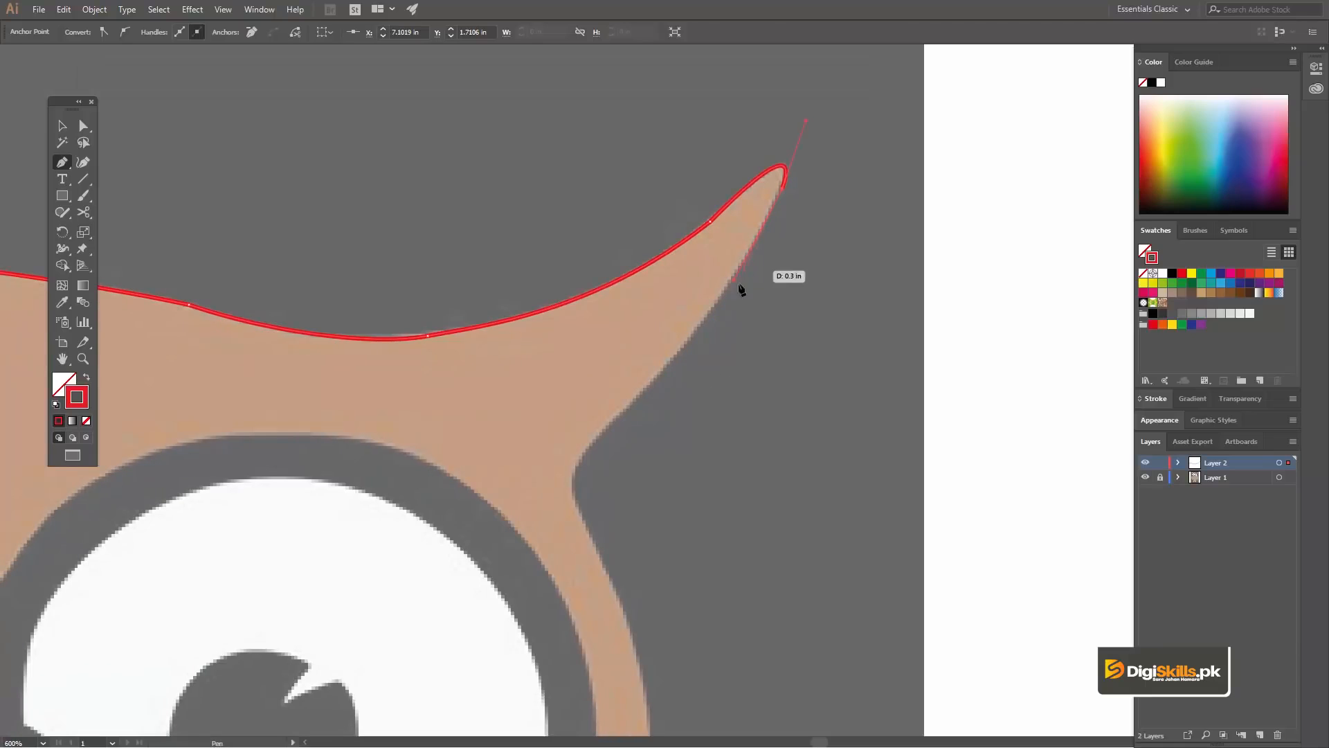
click(654, 381)
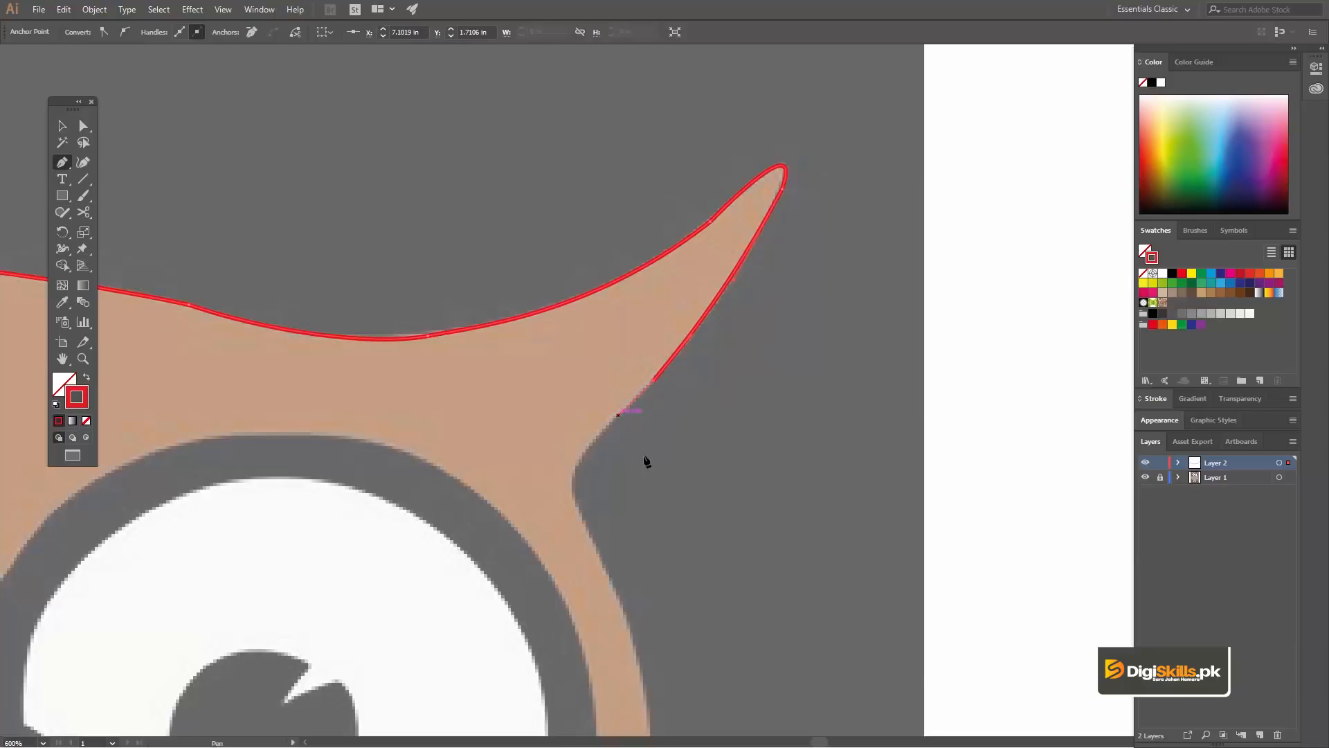
Trace the curved notch where the right ear's base meets the side of the head.
drag(643, 460, 727, 362)
drag(670, 407, 689, 442)
drag(755, 327, 743, 365)
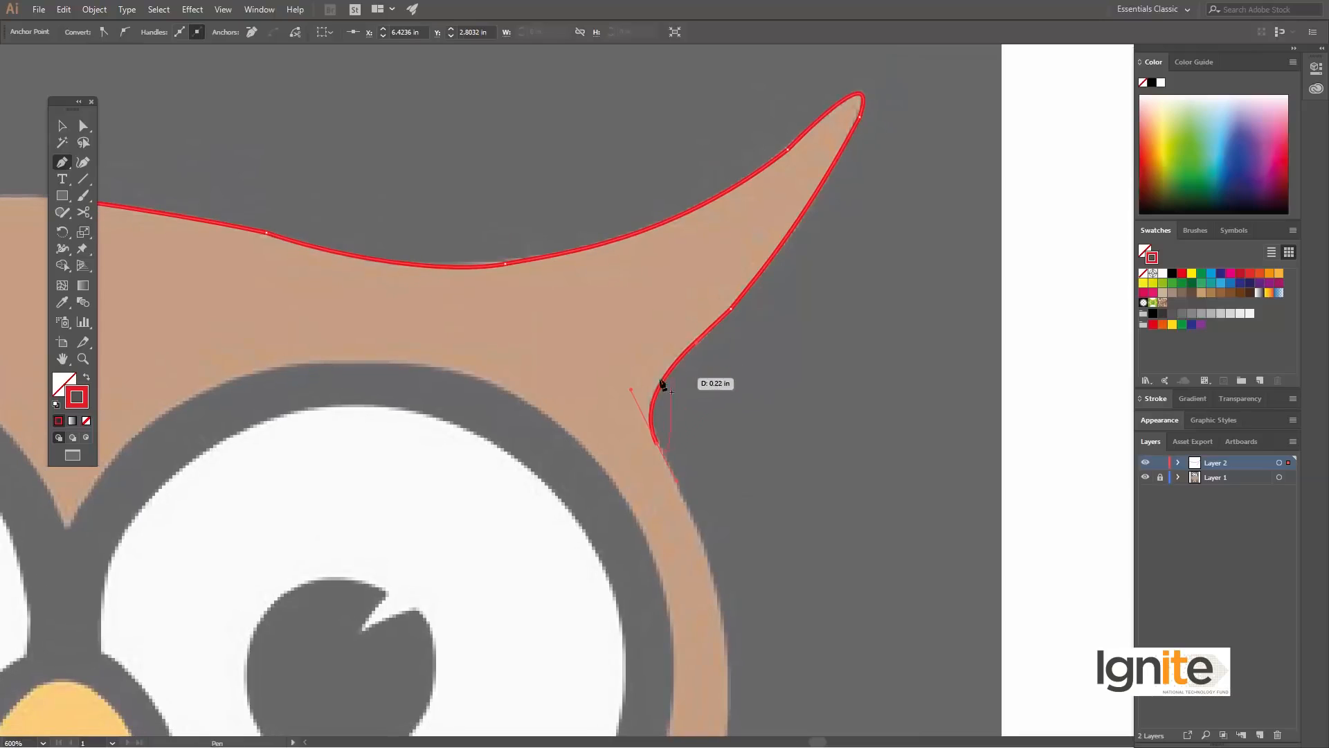
drag(630, 391, 779, 394)
key(ctrl+z)
Try a curved segment down the side of the head beside the right eye and adjust its end anchor, and undo the segment.
drag(732, 462, 665, 314)
drag(679, 510, 685, 458)
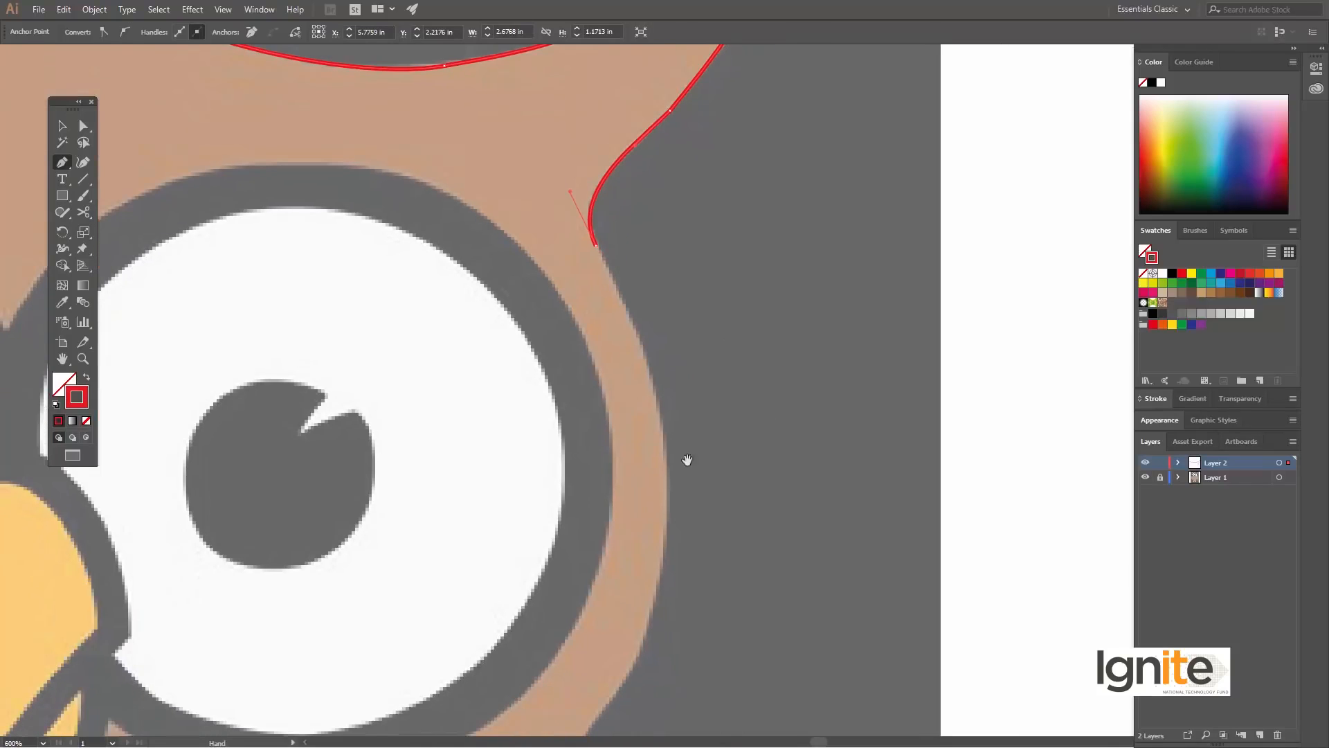
drag(667, 508, 647, 596)
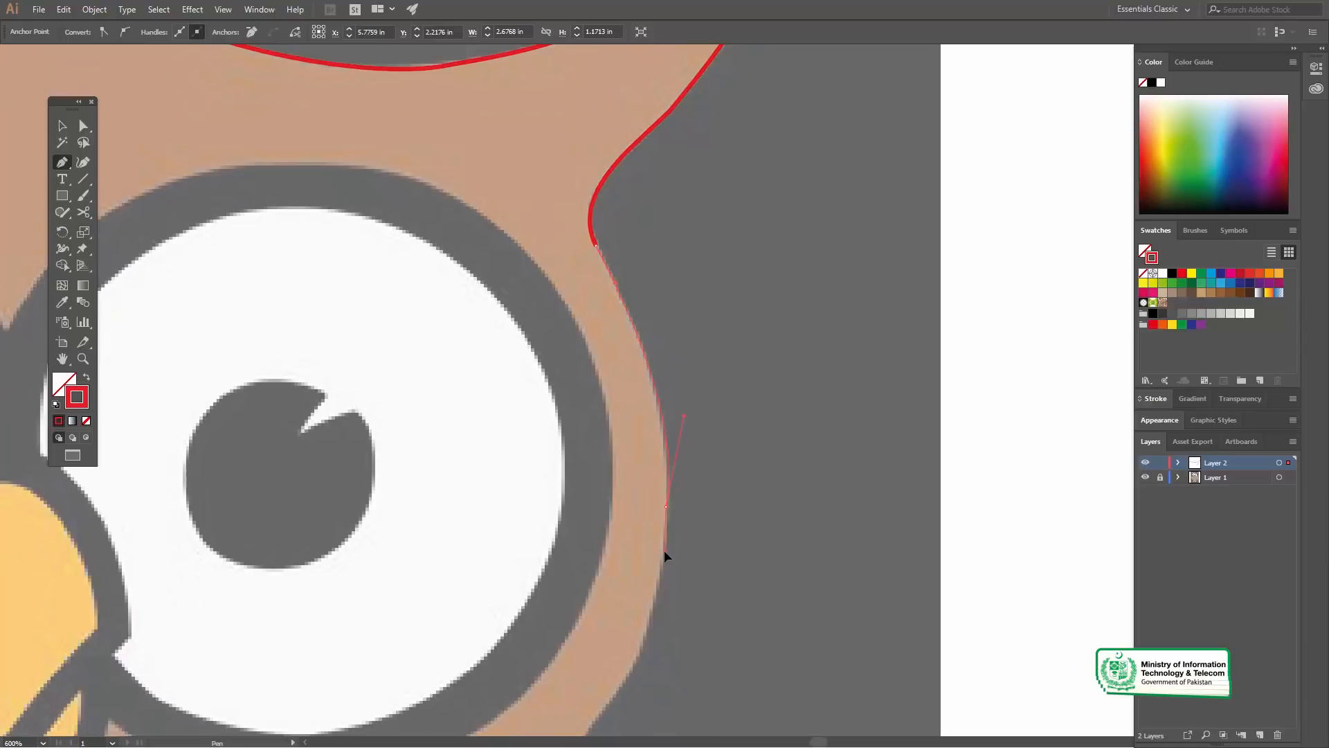
key(space)
drag(708, 527, 777, 406)
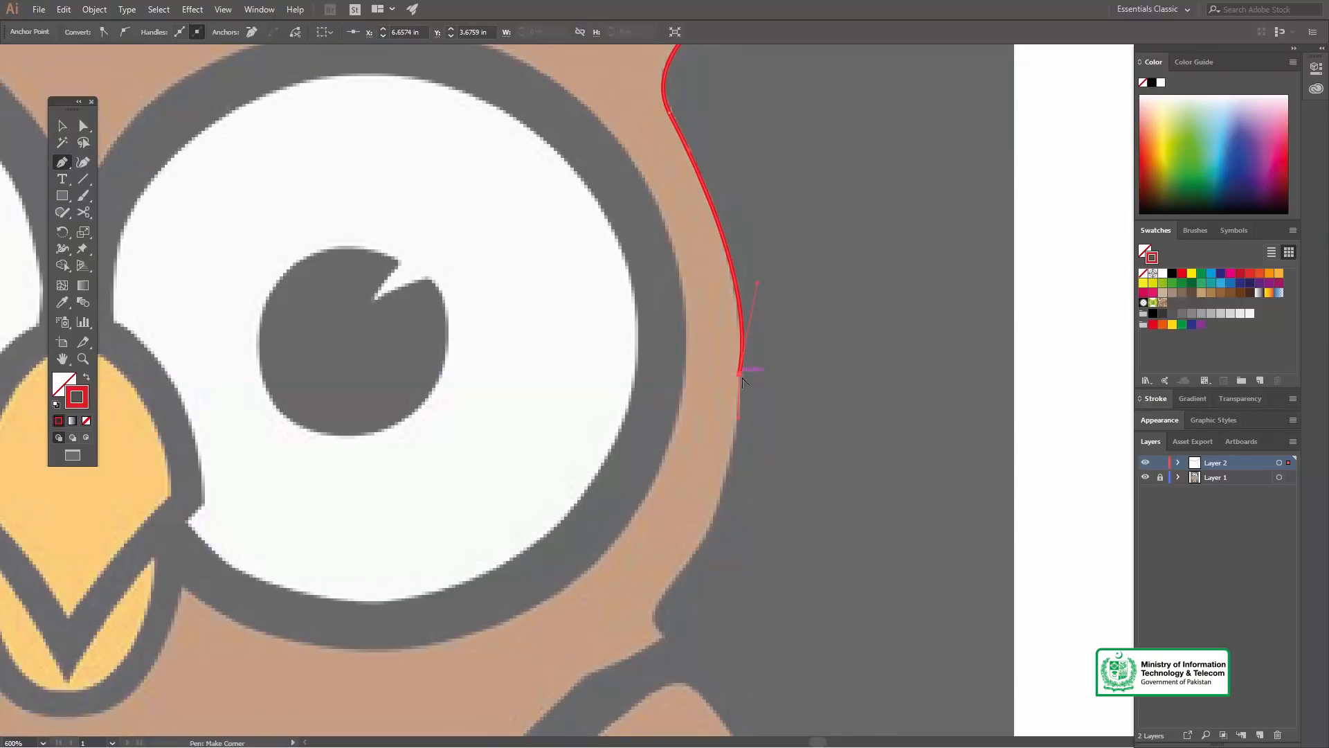
key(alt+v)
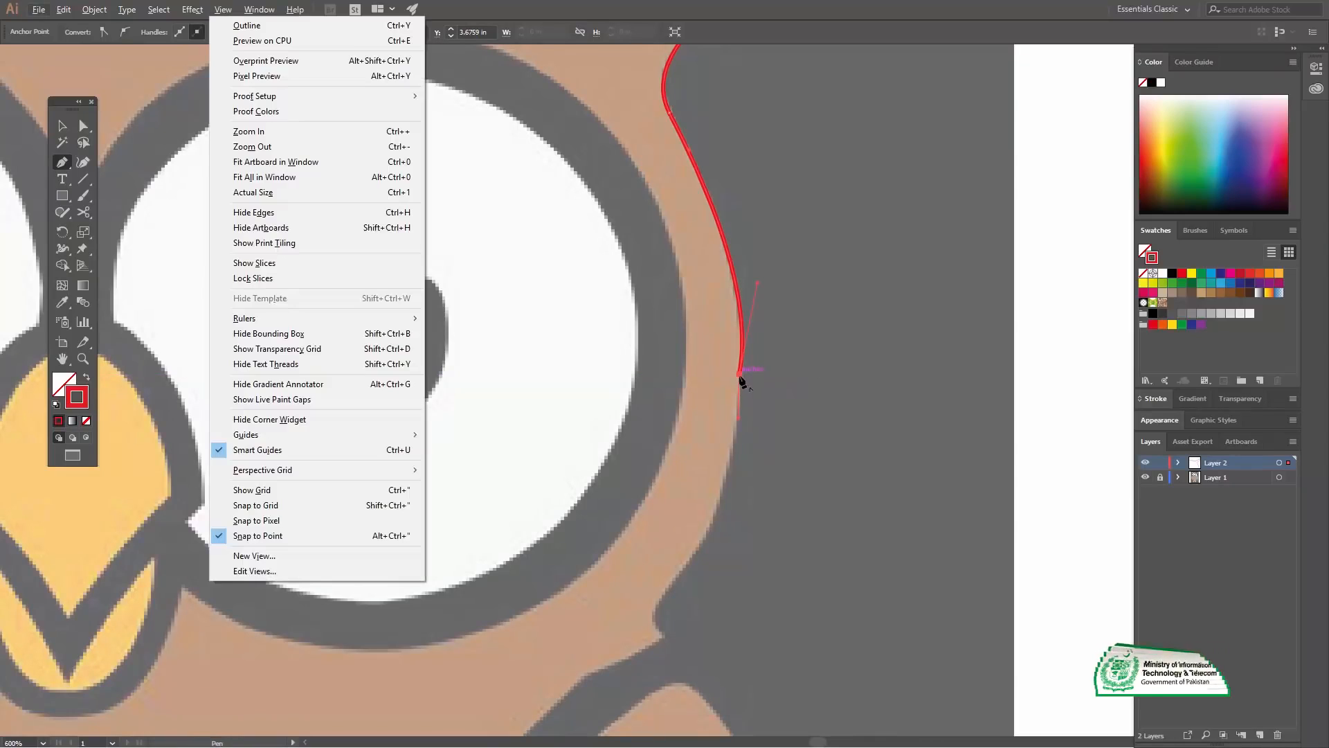
click(757, 375)
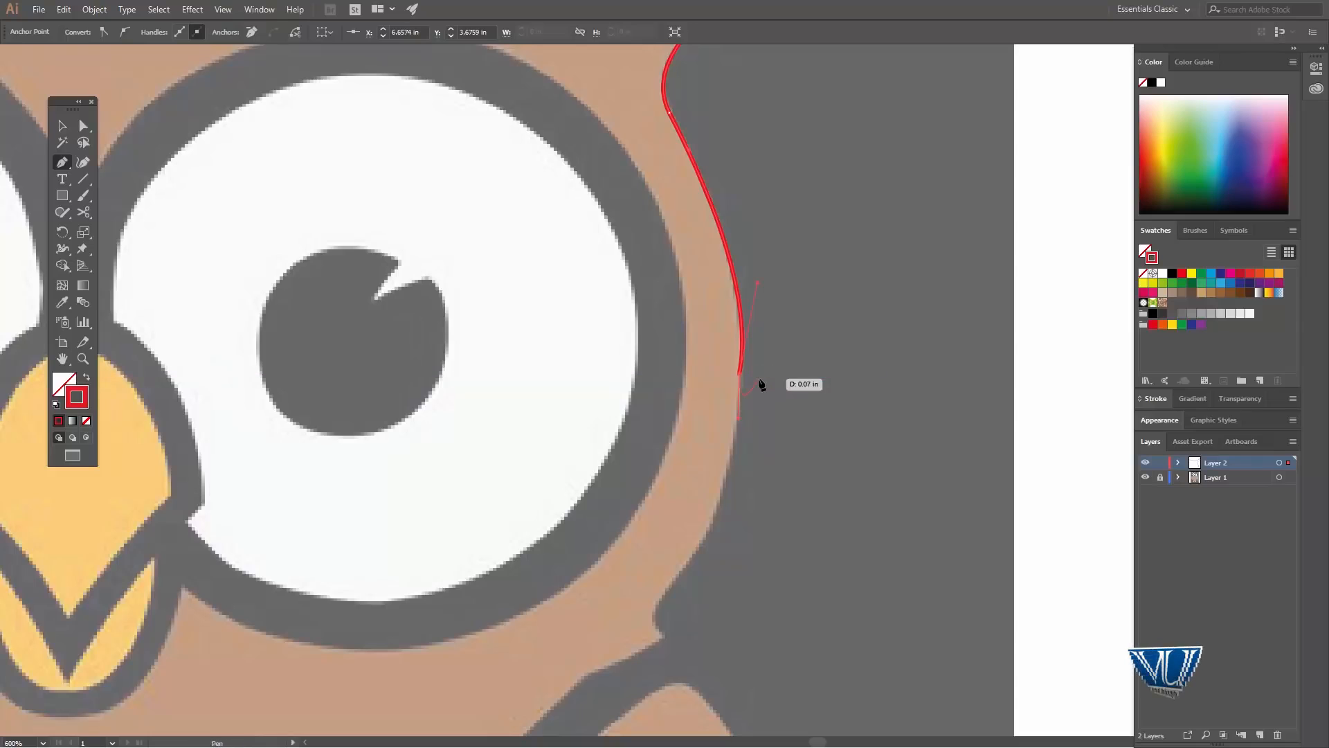
key(v)
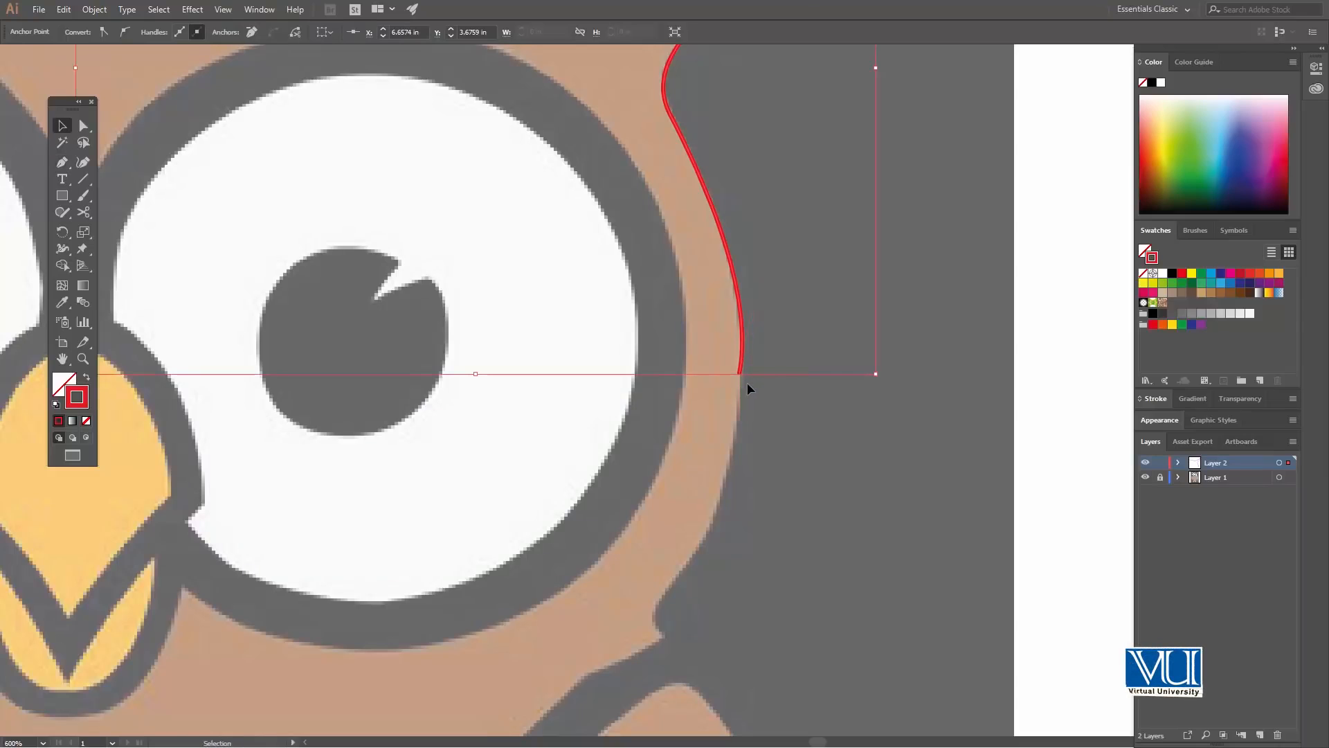
key(p)
drag(739, 374, 697, 544)
key(space)
drag(747, 432, 838, 338)
drag(783, 457, 727, 486)
drag(764, 325, 751, 439)
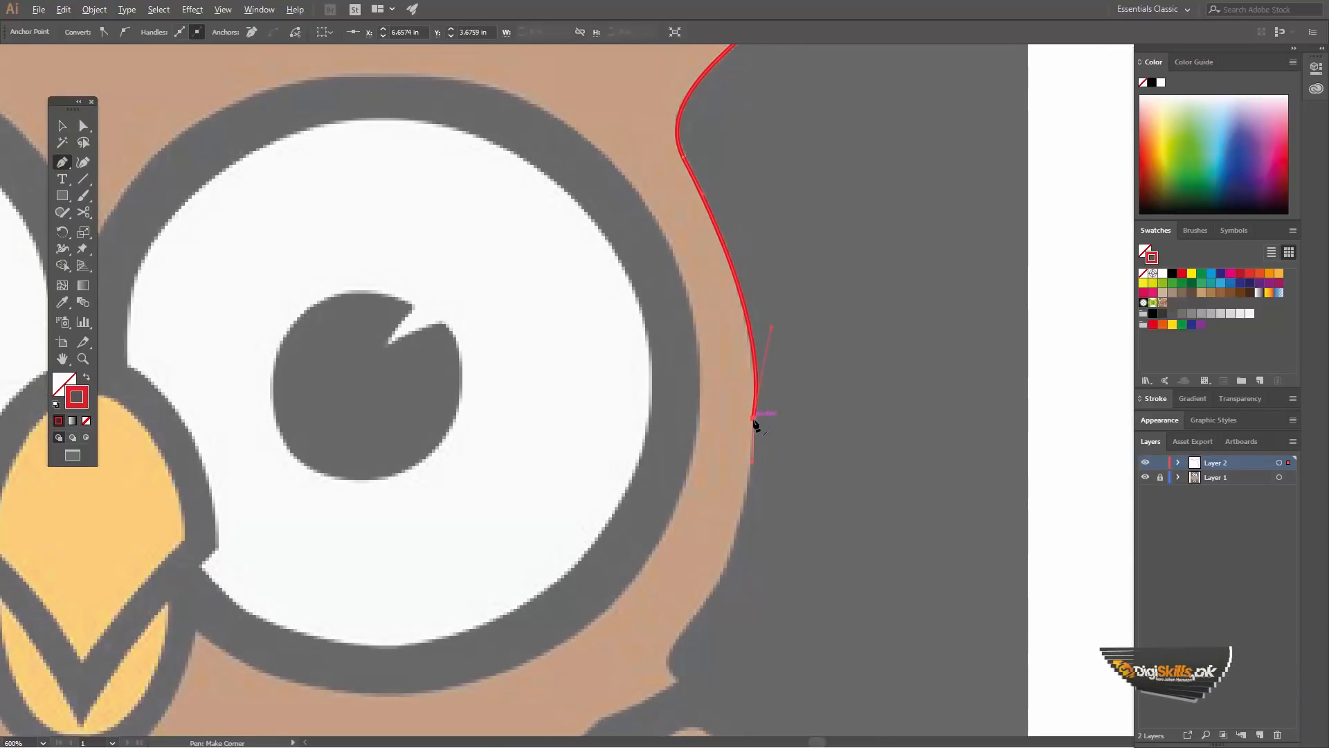
key(ctrl+z)
Trace the side of the head beside the right eye down to the small notch above the right wing.
key(space)
mouse_move(731, 276)
mouse_down()
mouse_move(732, 301)
mouse_move(727, 251)
mouse_up()
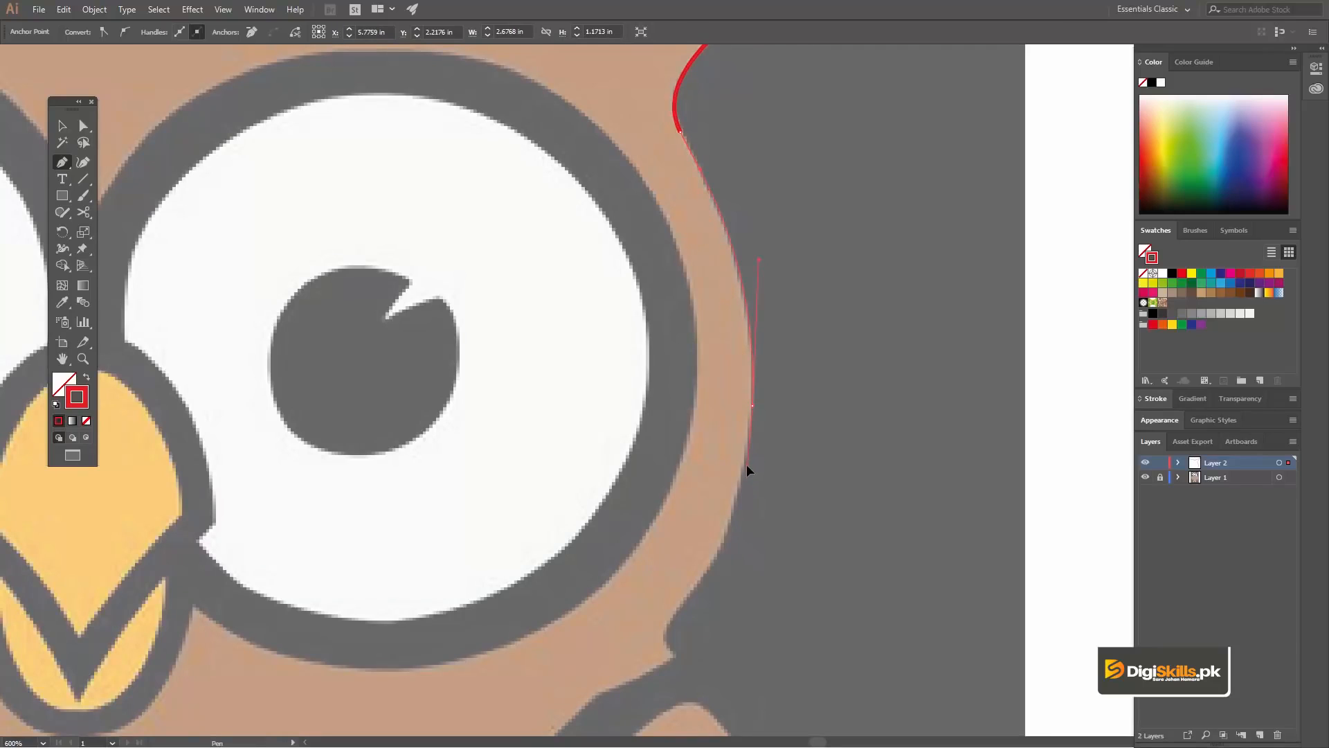
drag(757, 543, 744, 442)
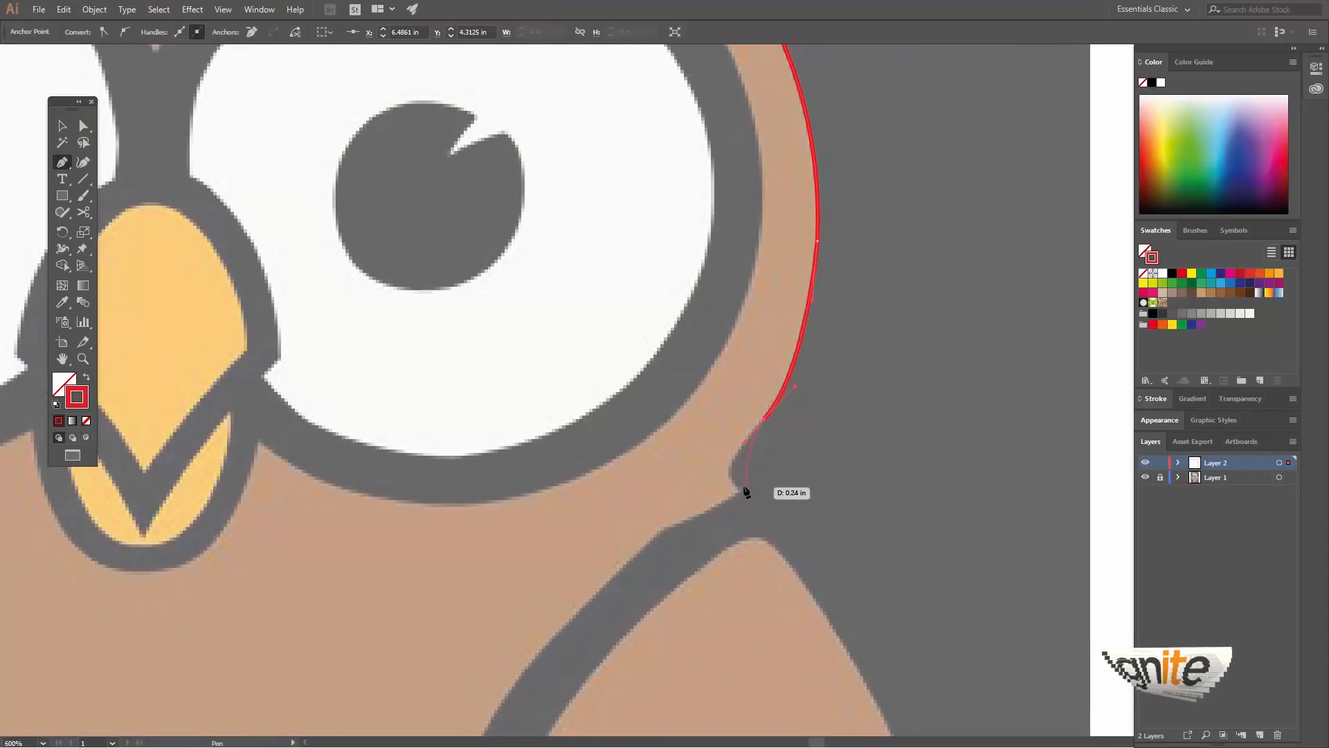
drag(740, 492, 768, 519)
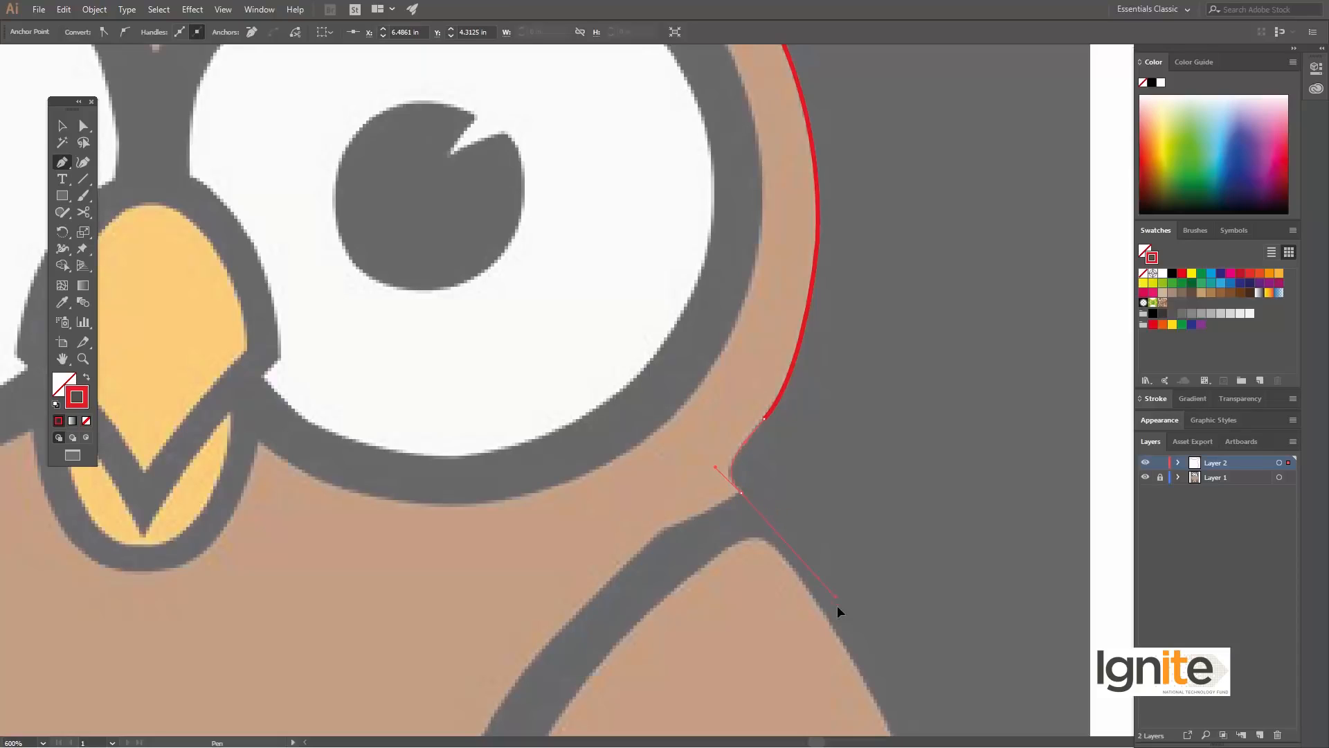
Continue the outline from the notch along the body's edge beside the upper half of the right wing.
drag(626, 533, 701, 511)
key(space)
drag(784, 455, 872, 307)
drag(601, 536, 505, 661)
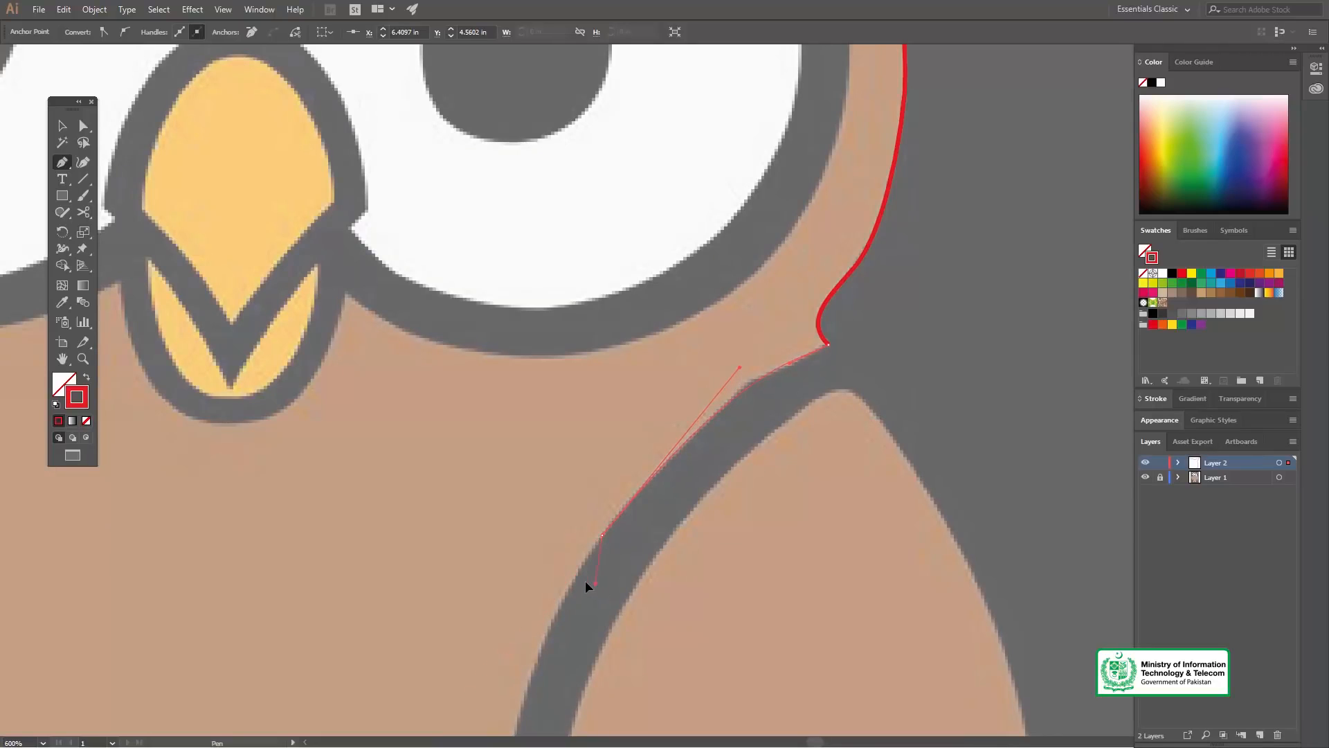
drag(575, 572, 617, 399)
click(515, 514)
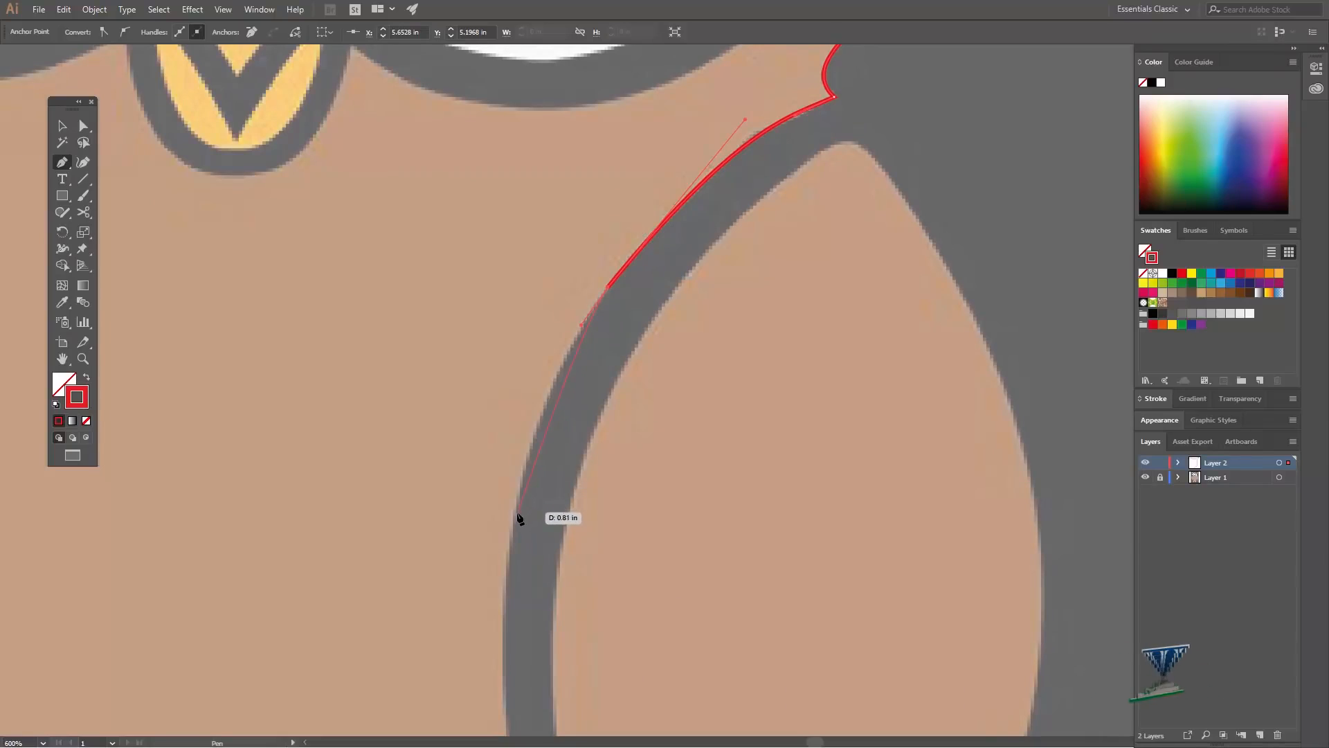
Trace the body's edge beside the lower half of the right wing, ending at the pointed corner near the wing's lower end.
mouse_move(497, 553)
mouse_down()
mouse_move(498, 621)
mouse_move(549, 315)
mouse_move(505, 219)
mouse_up()
key(space)
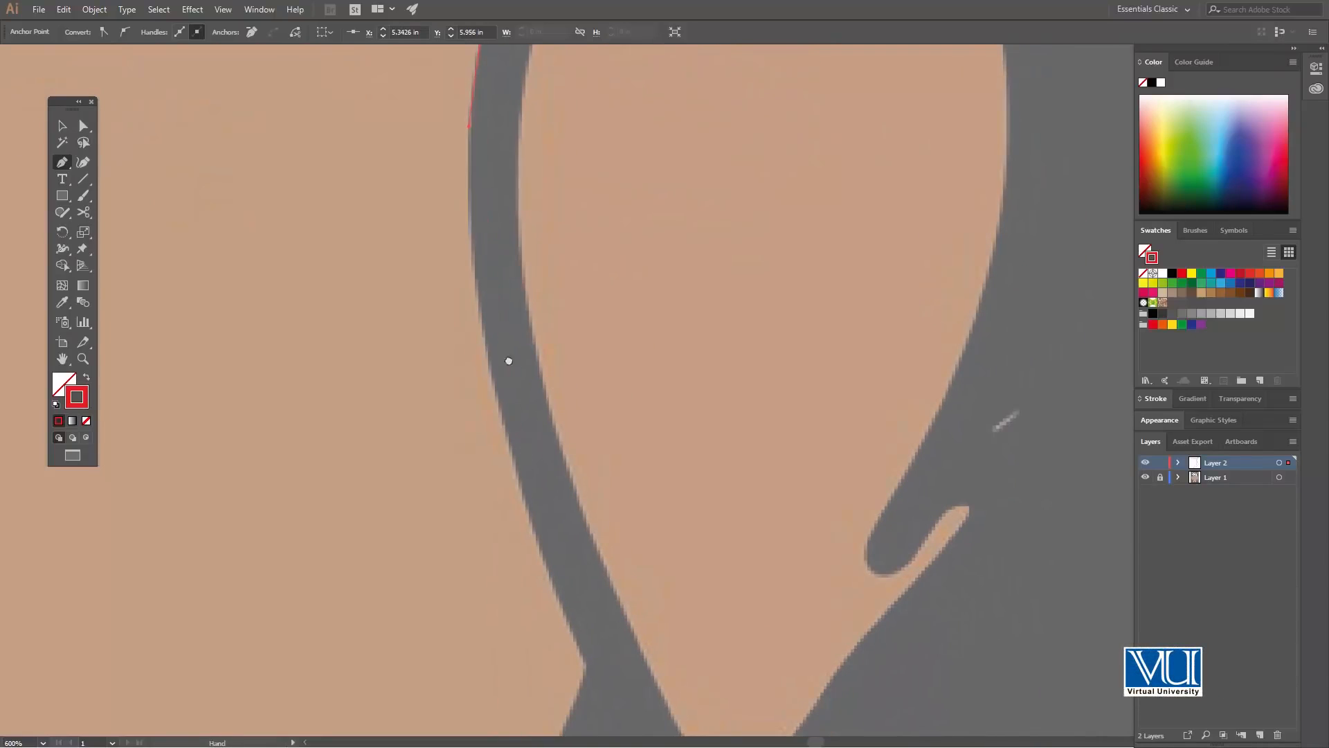
drag(509, 361, 528, 452)
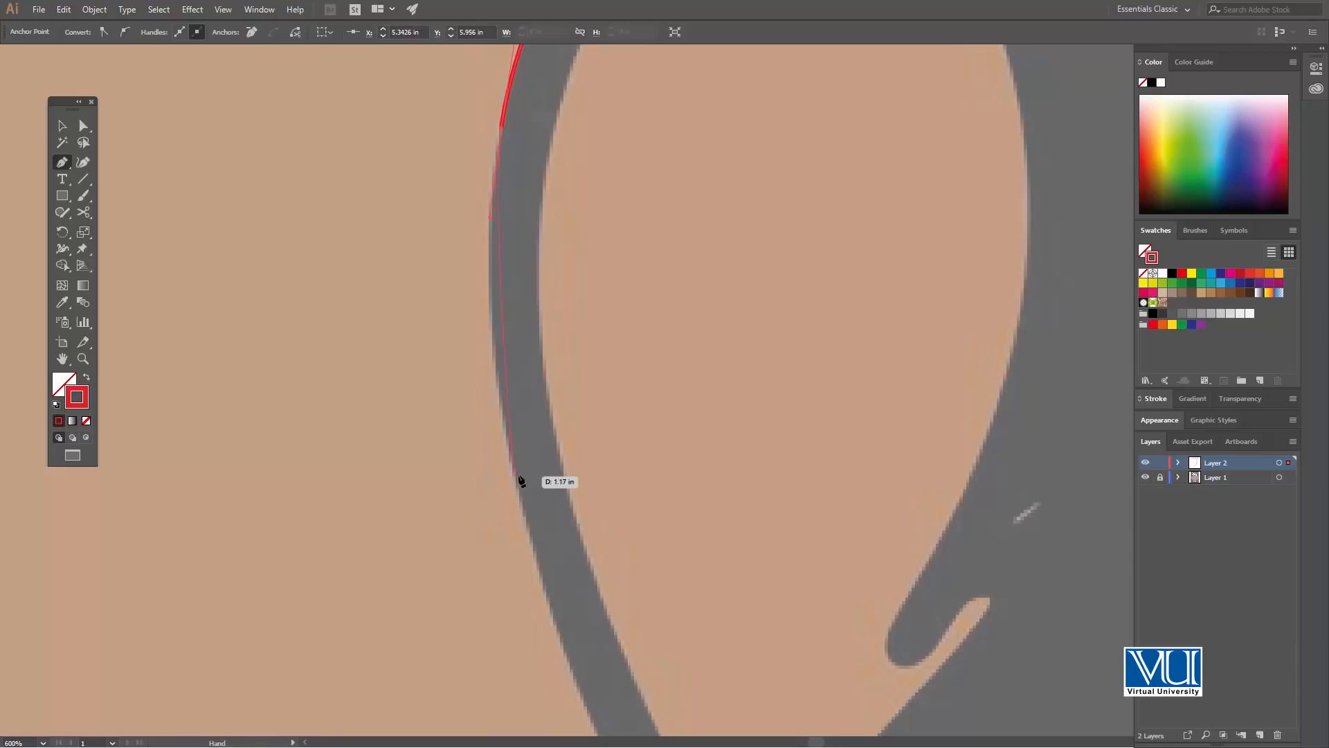
click(551, 620)
key(space)
drag(551, 620, 593, 463)
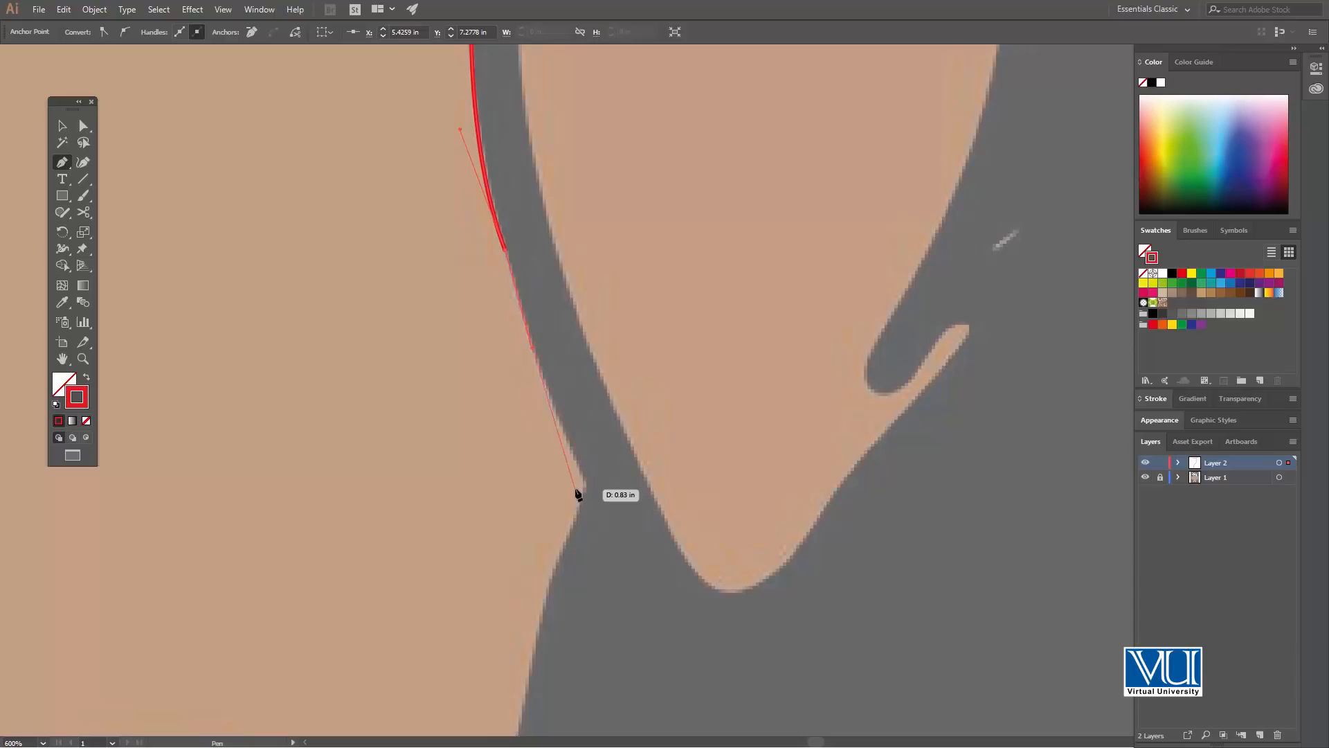
click(588, 489)
mouse_move(591, 497)
mouse_down()
mouse_move(595, 510)
mouse_move(587, 489)
mouse_up()
Trace the body's right side below the pointed corner, ending just above the rounded lower corner.
key(space)
drag(617, 540, 697, 281)
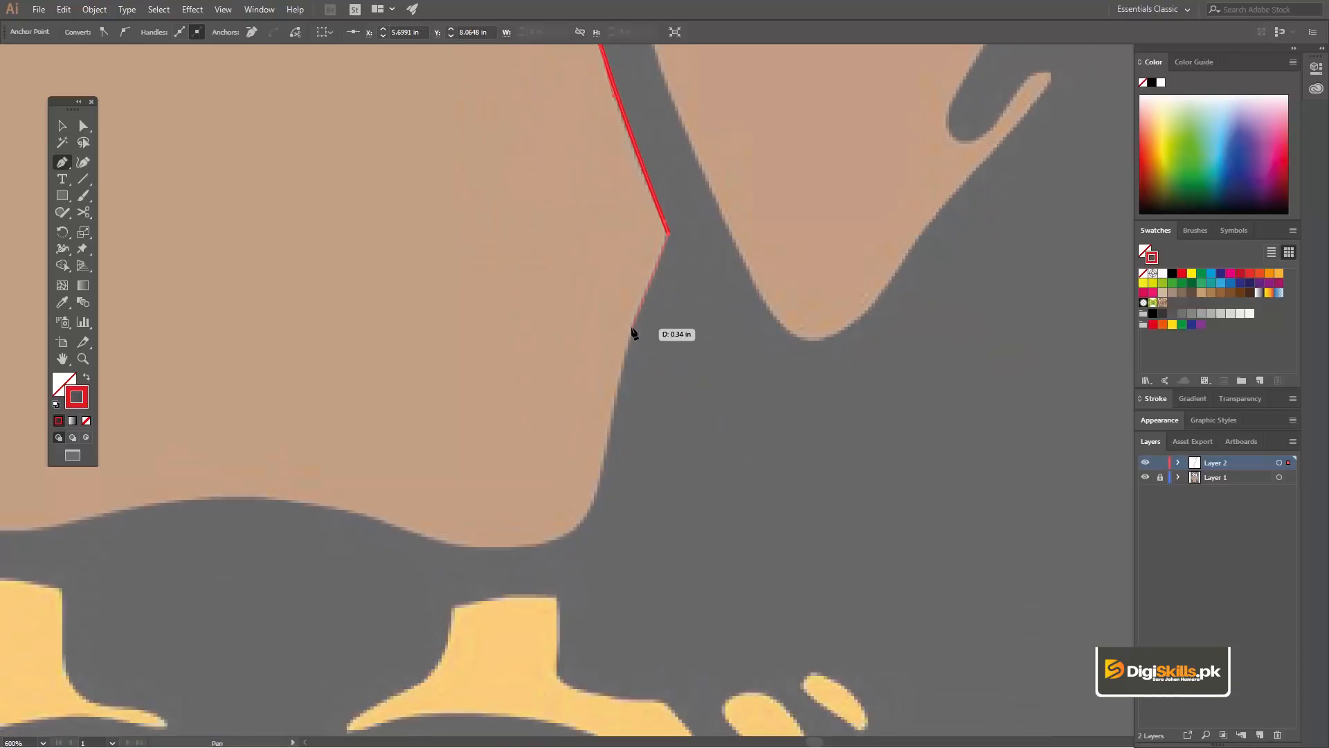
click(633, 322)
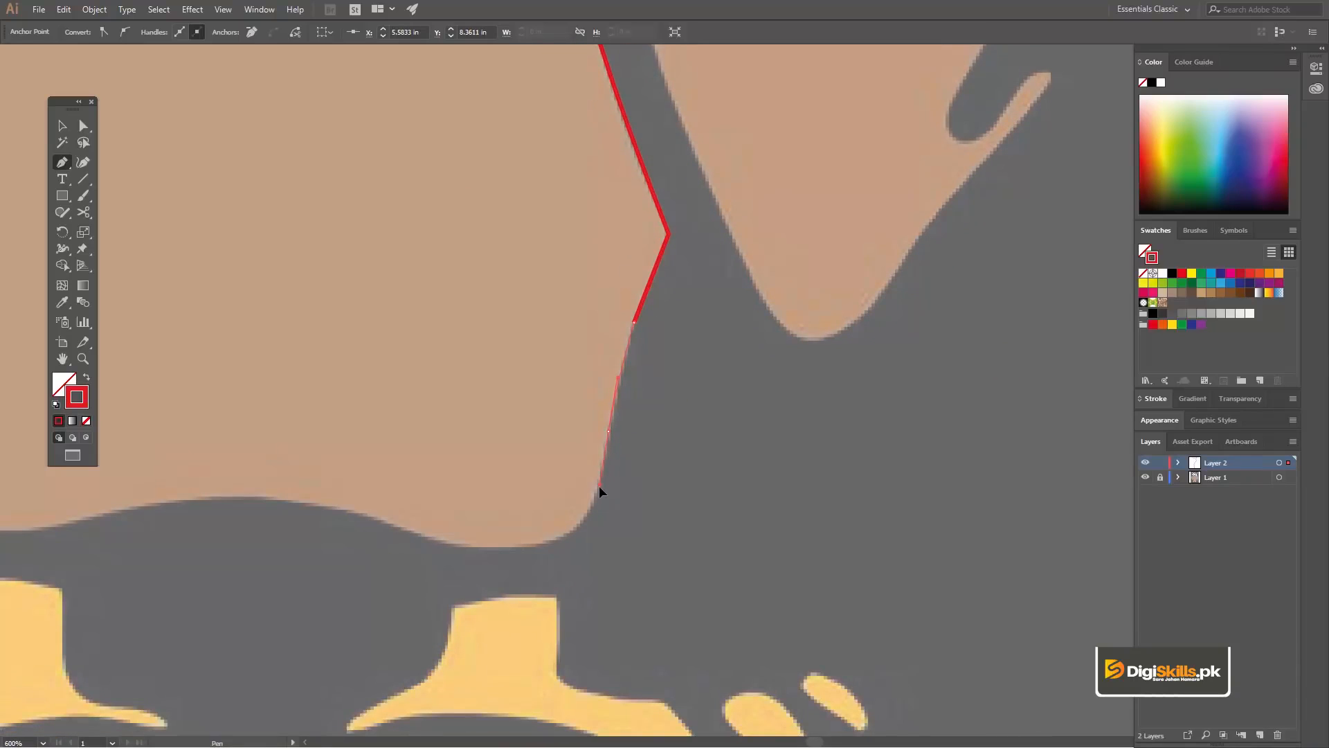
click(600, 479)
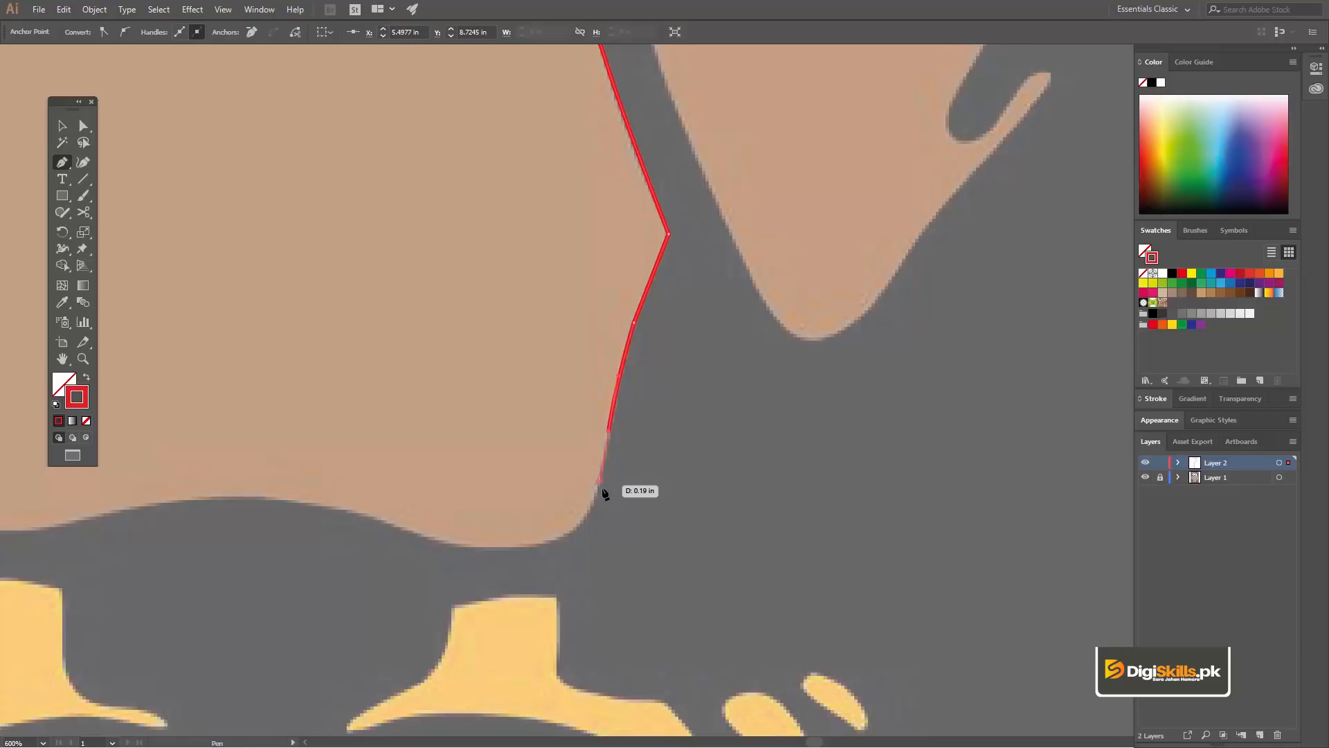
Curve the path around the body's lower right corner and along its bottom edge to the middle, making the end anchor a corner point.
key(space)
drag(618, 482, 819, 376)
drag(775, 440, 816, 484)
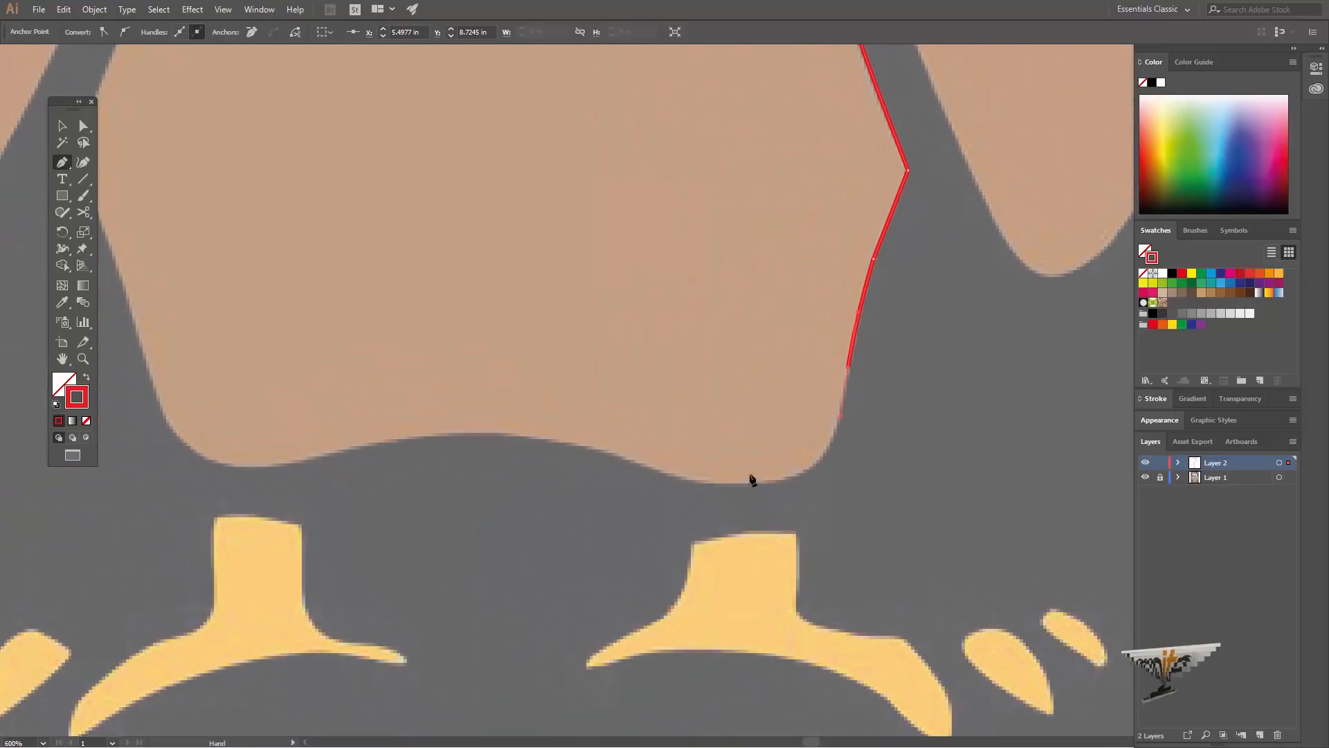
drag(728, 485, 610, 480)
mouse_move(709, 484)
mouse_down()
mouse_move(626, 469)
mouse_move(670, 486)
mouse_move(626, 458)
mouse_move(455, 429)
mouse_up()
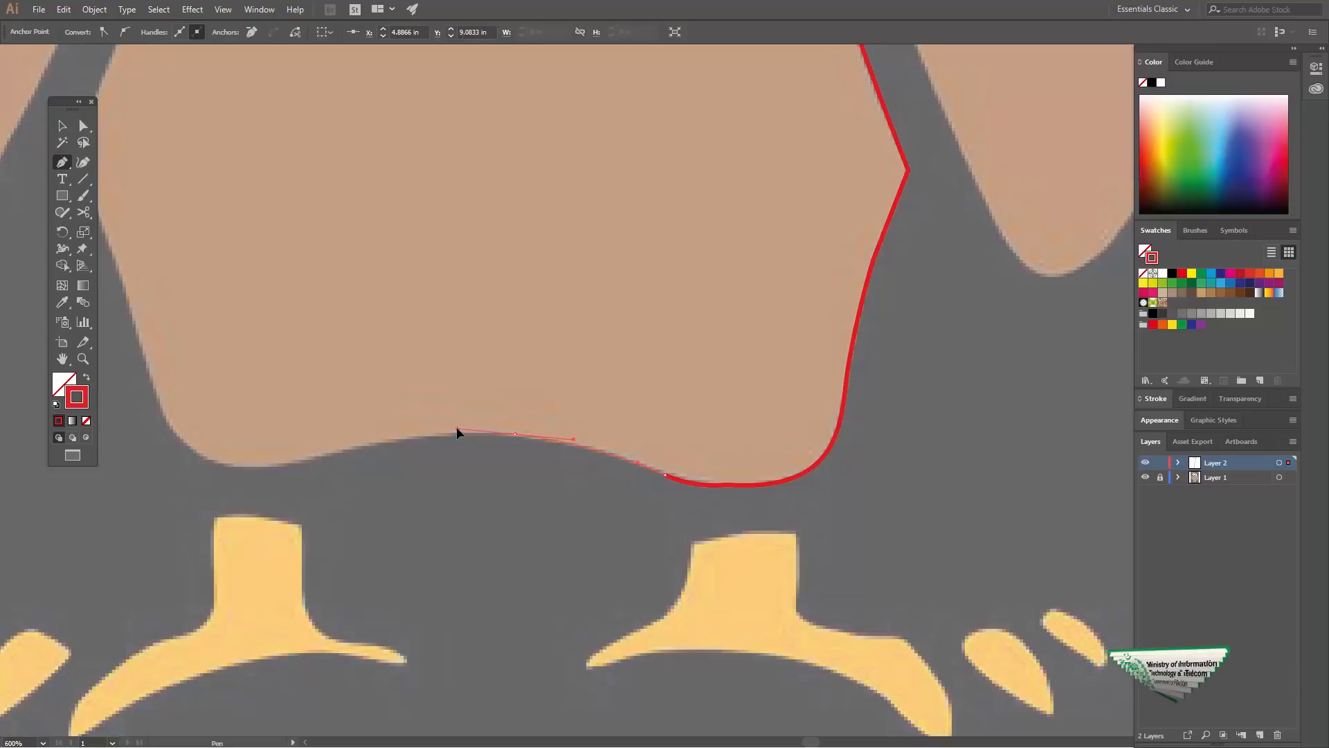
click(515, 434)
key(z)
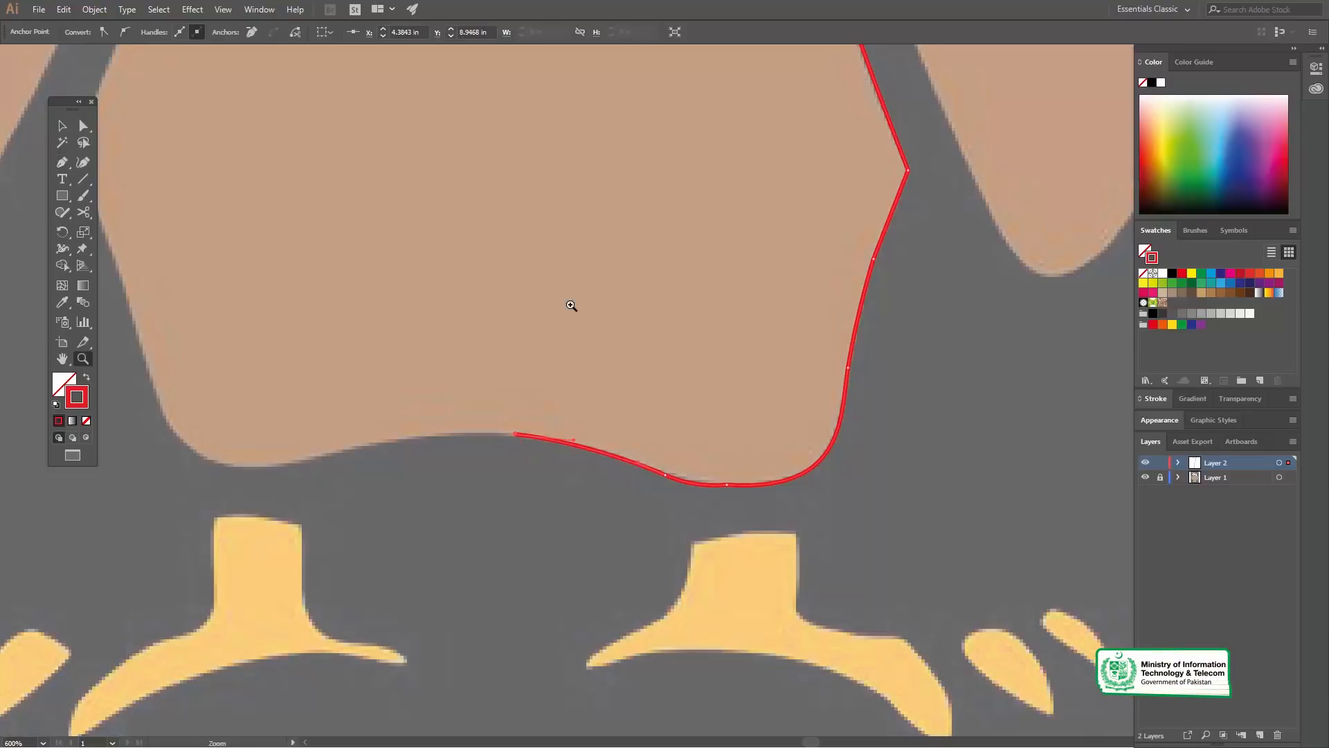
Try to reflect the traced half of the owl's body outline.
alt+click(569, 306)
alt+click(572, 329)
alt+click(608, 326)
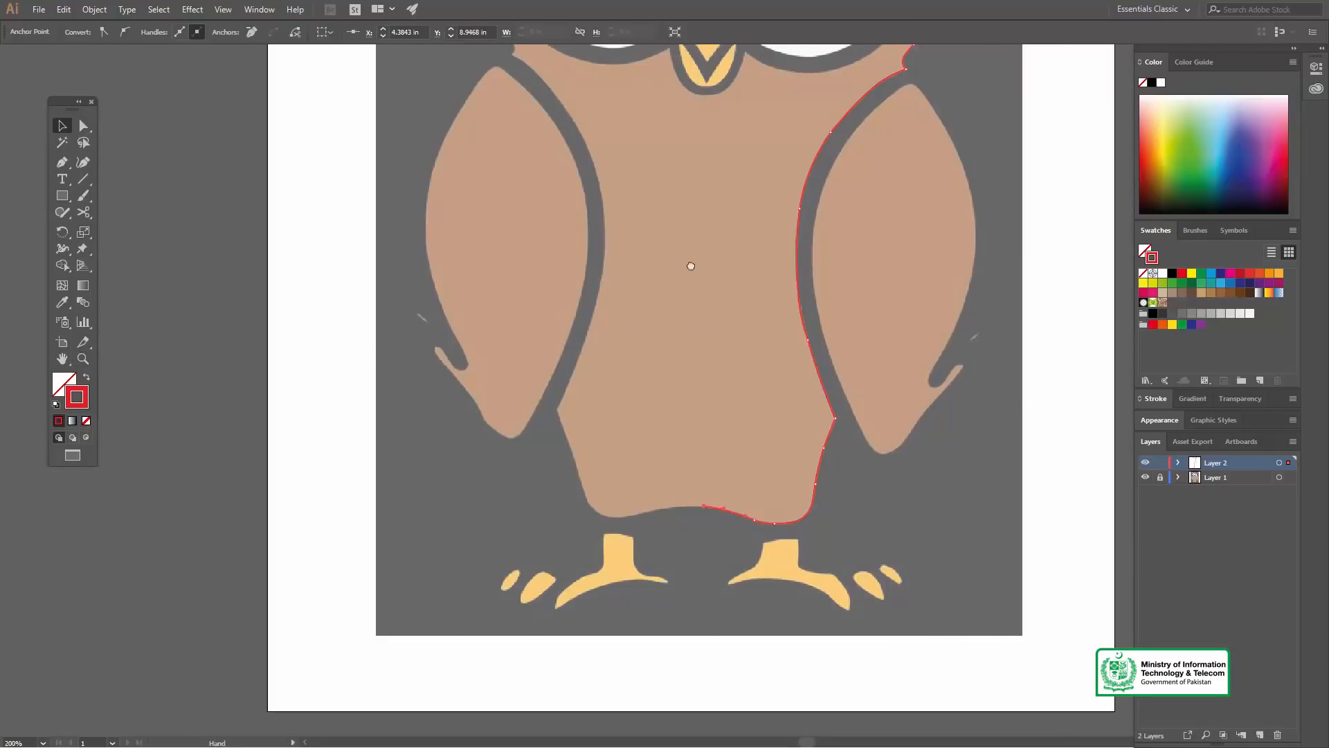
alt+click(692, 332)
drag(709, 380, 689, 384)
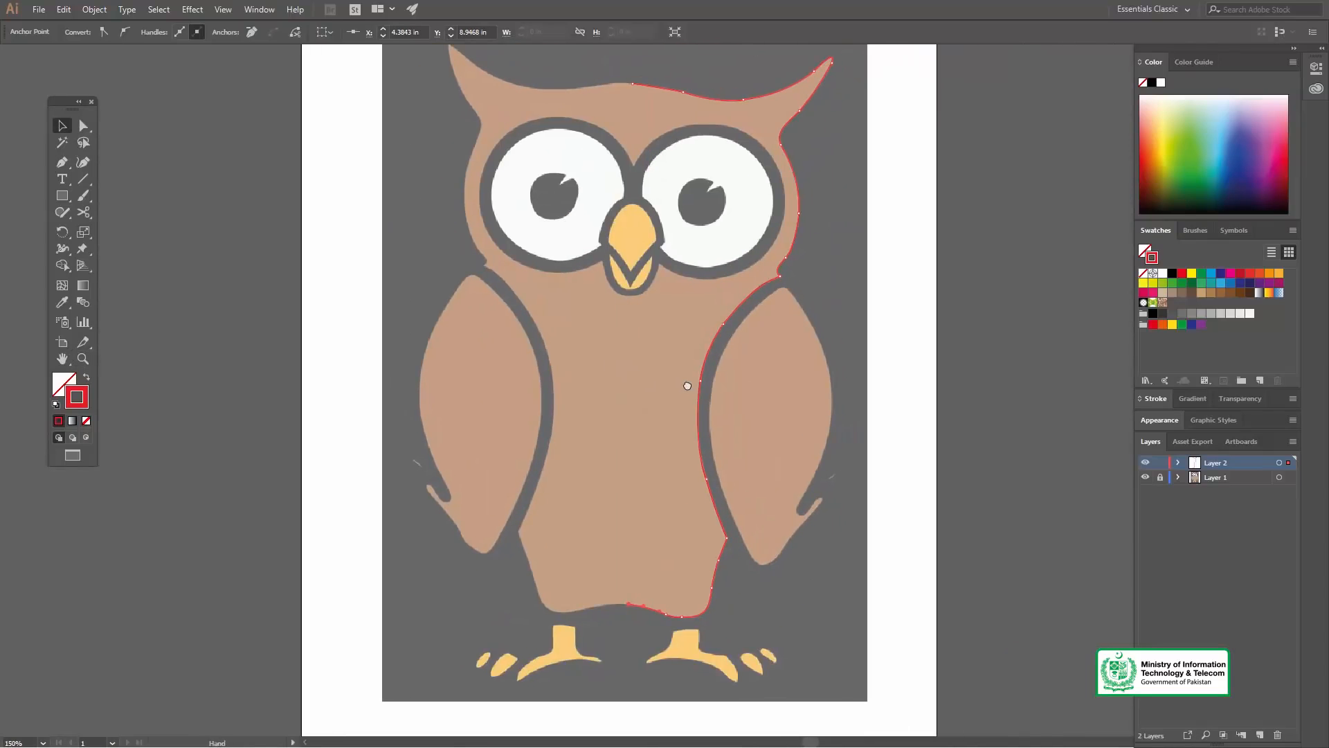
right_click(682, 90)
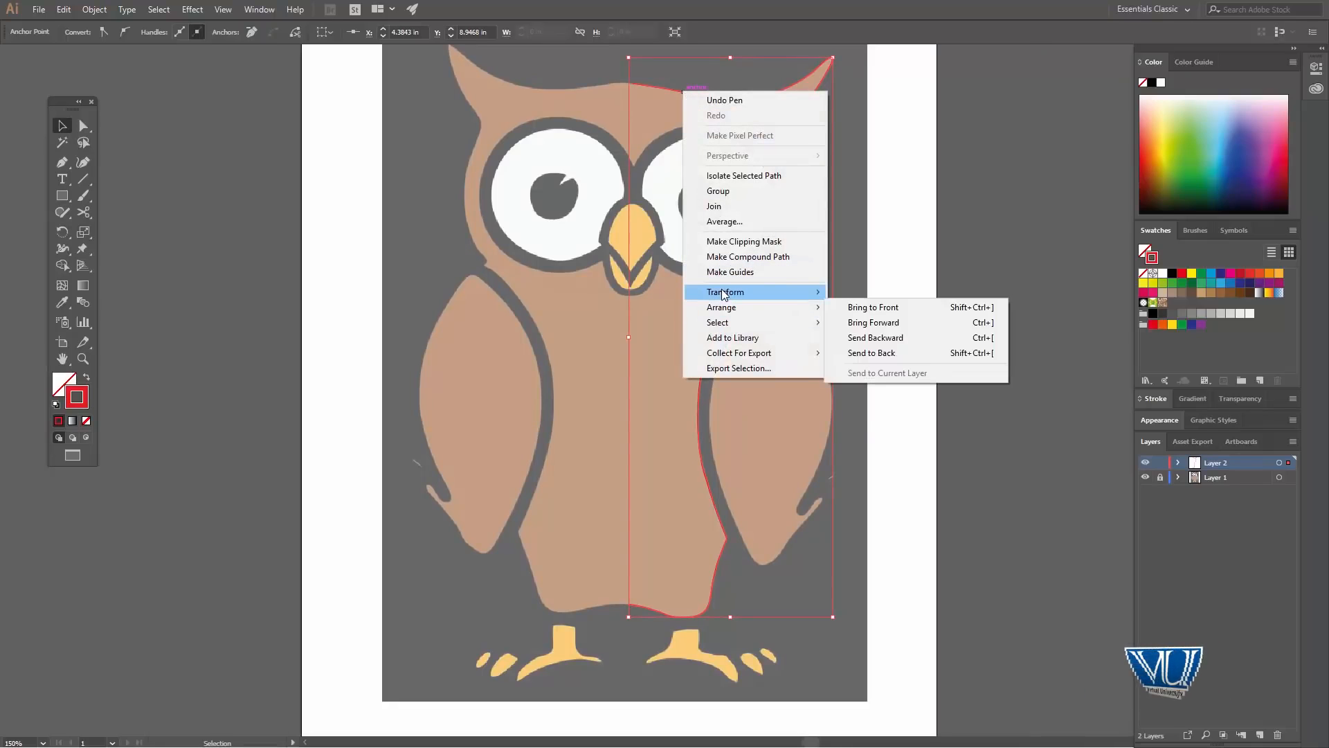
mouse_move(761, 292)
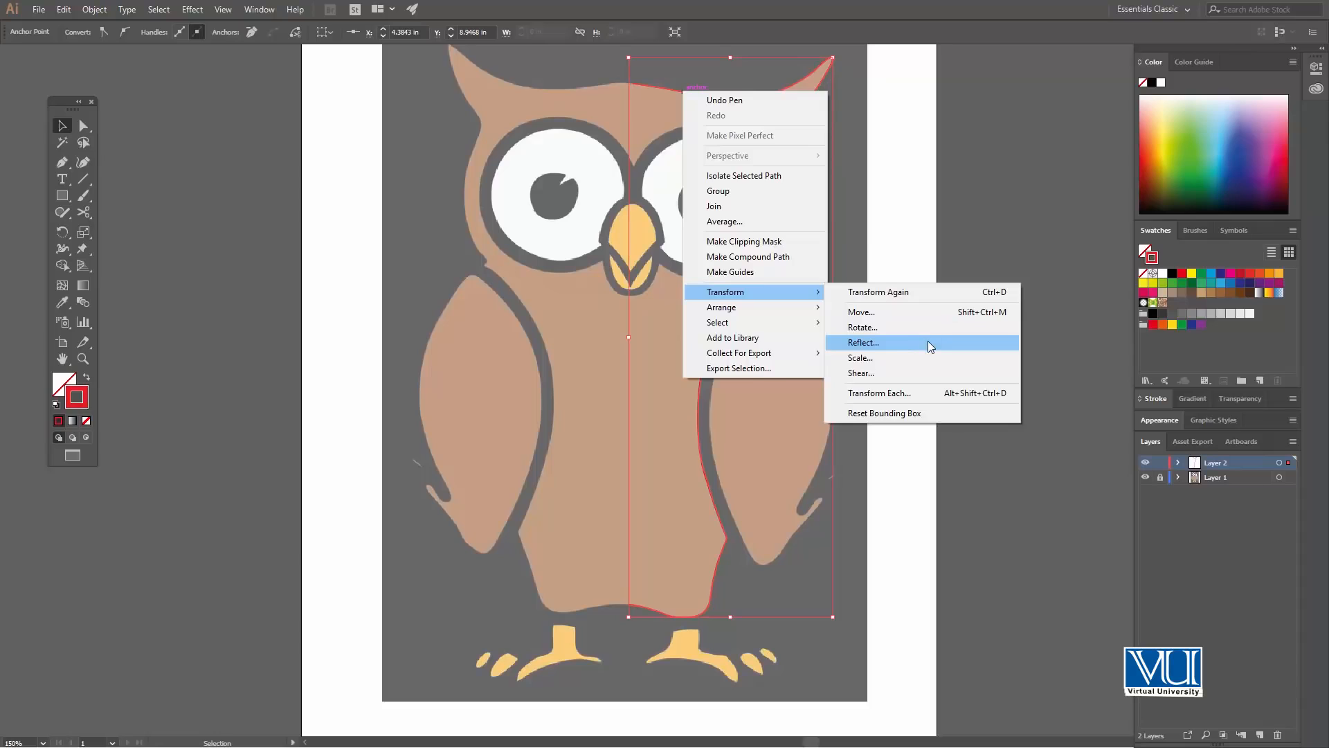
click(928, 342)
click(834, 369)
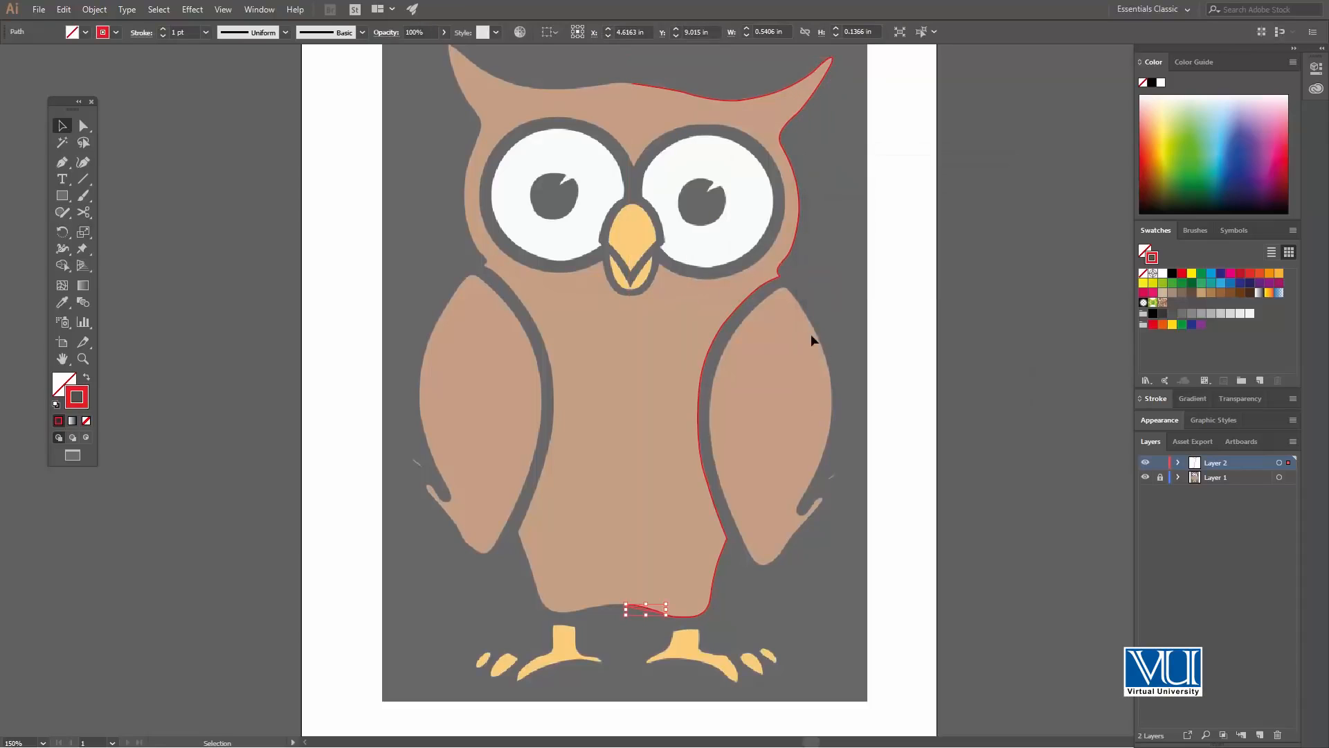
click(924, 357)
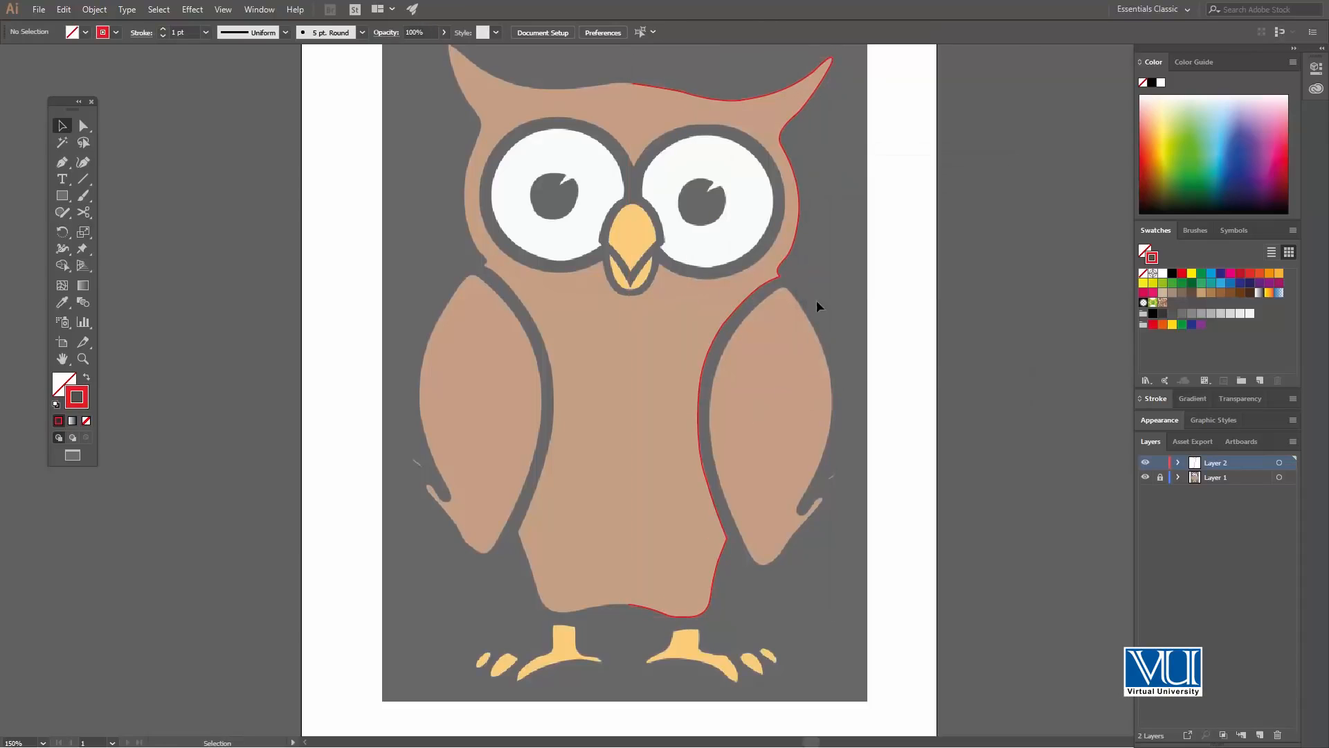
Try to complete the body outline by reflecting the traced half and placing the mirrored copy over the owl's left side.
click(780, 269)
right_click(724, 101)
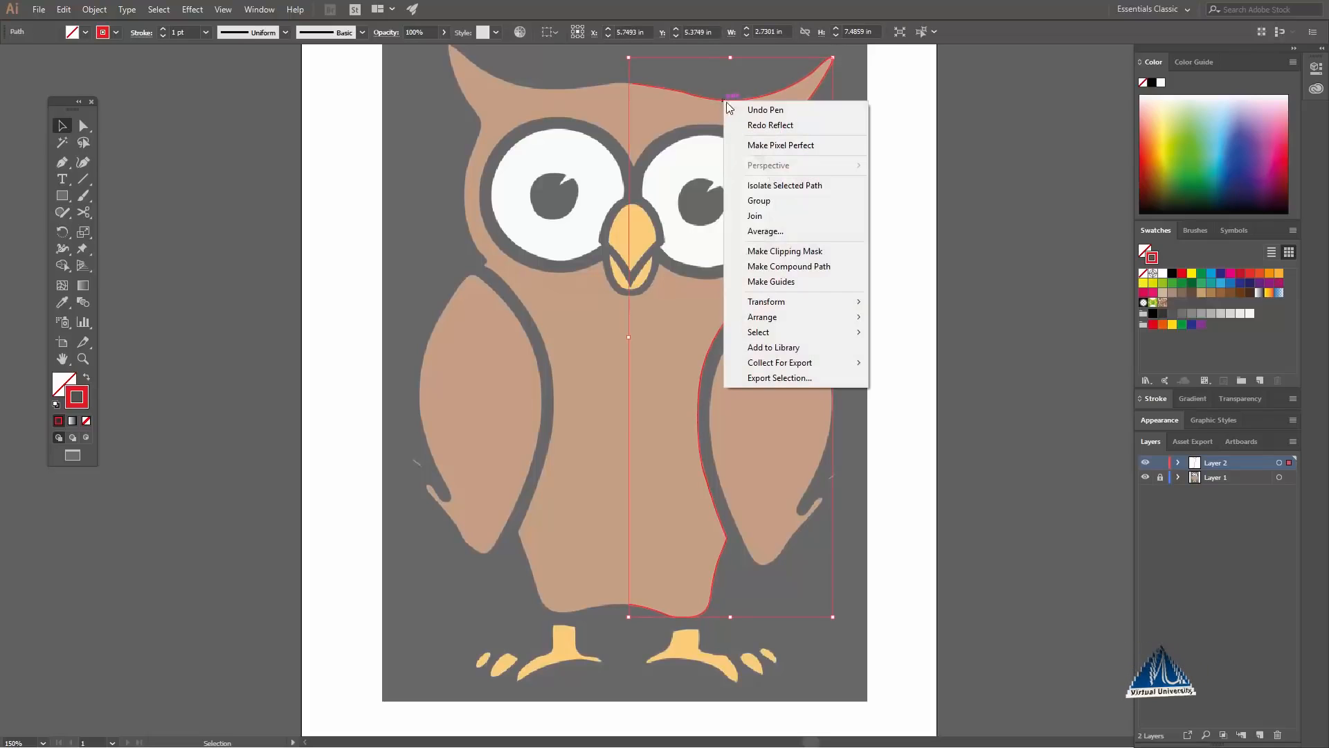
mouse_move(795, 305)
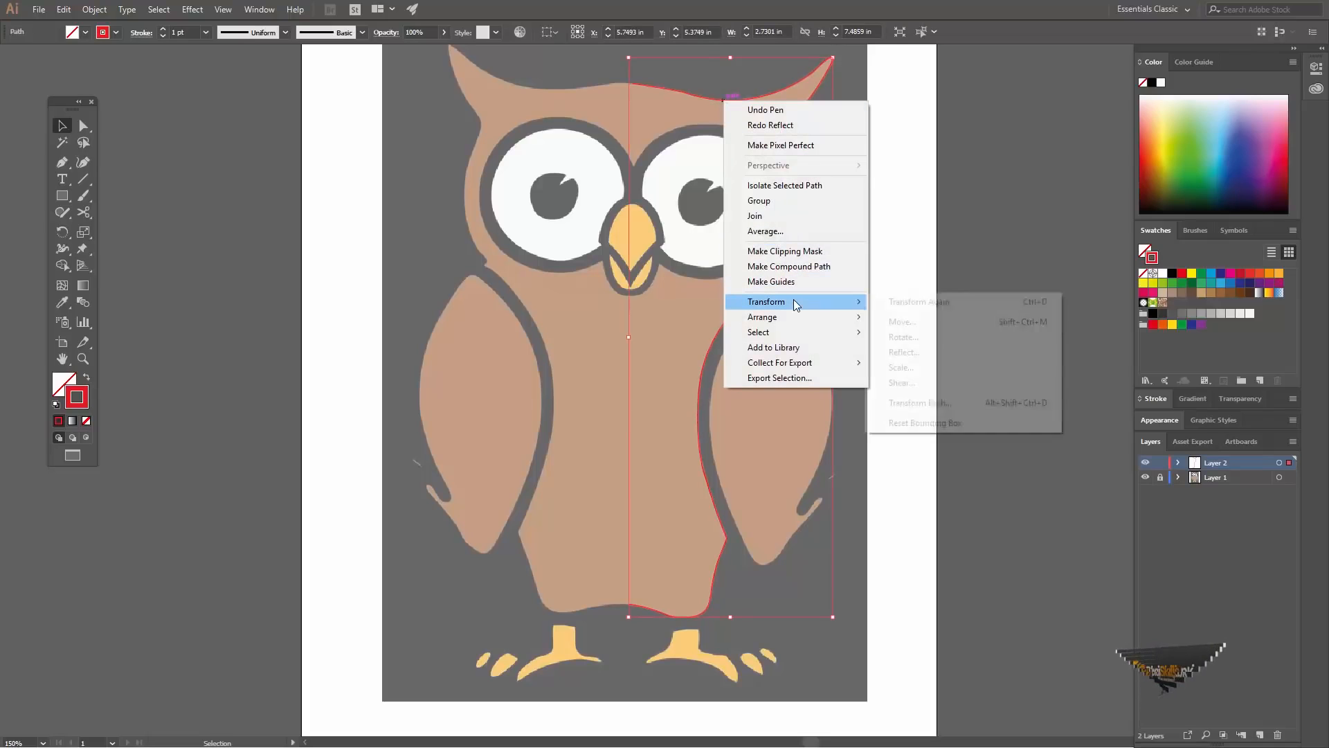
click(919, 352)
click(859, 373)
drag(805, 89, 702, 134)
key(z)
drag(604, 69, 801, 302)
key(v)
key(space)
drag(649, 101, 698, 194)
drag(531, 184, 730, 275)
mouse_move(151, 238)
mouse_down()
mouse_move(196, 202)
mouse_move(152, 221)
mouse_move(151, 239)
mouse_up()
Delete the mirrored copy of the half outline from the owl's left side.
key(z)
alt+click(679, 496)
alt+click(679, 496)
alt+click(679, 493)
alt+click(682, 367)
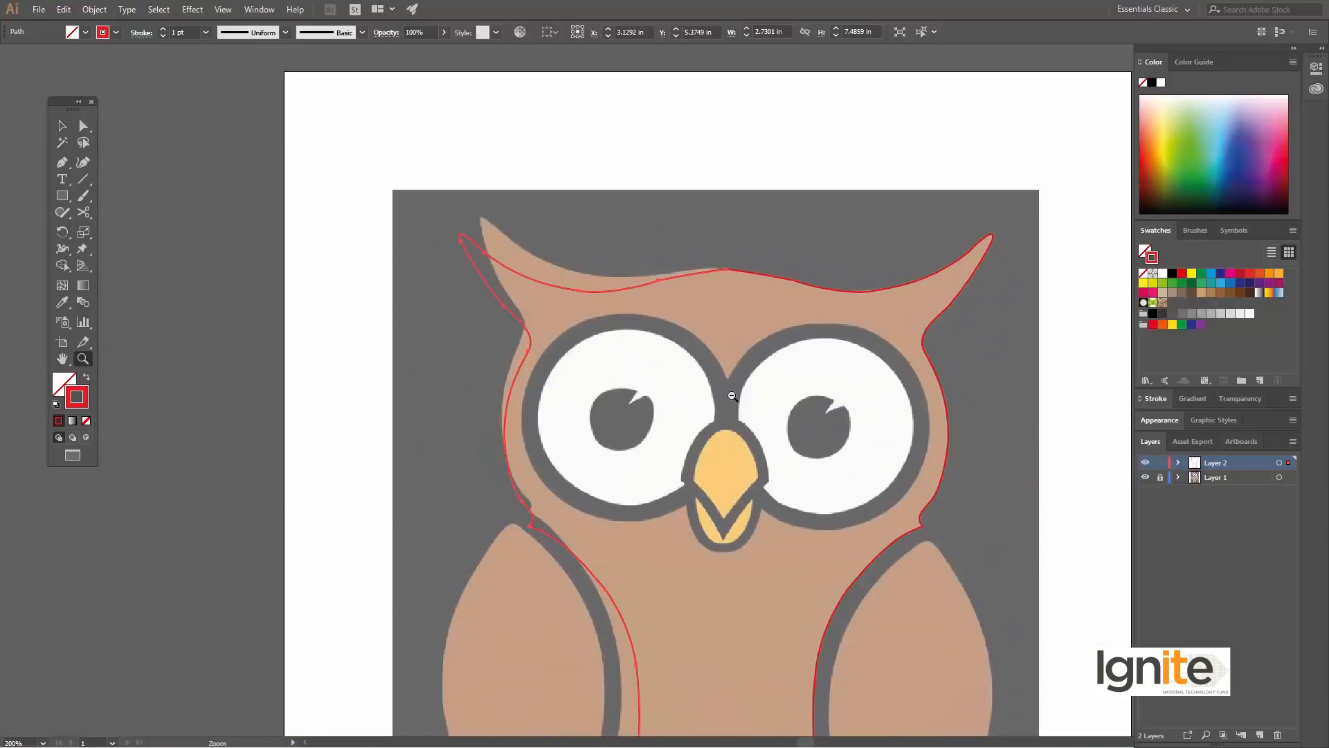
alt+click(733, 396)
key(v)
drag(657, 351, 587, 326)
drag(618, 484, 553, 415)
key(Delete)
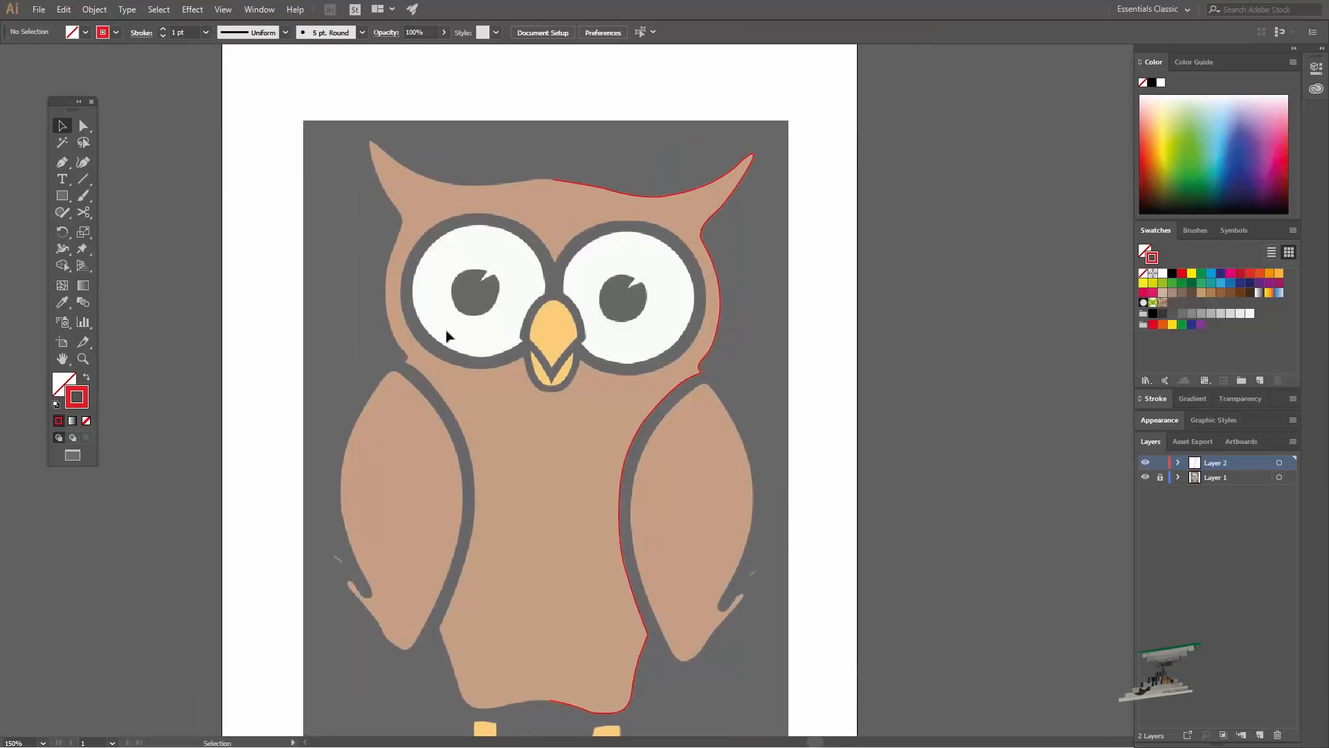
Resume the open path at its bottom middle end with the Pen tool and curve it along the body's bottom edge toward the lower left corner.
drag(554, 522, 532, 425)
key(z)
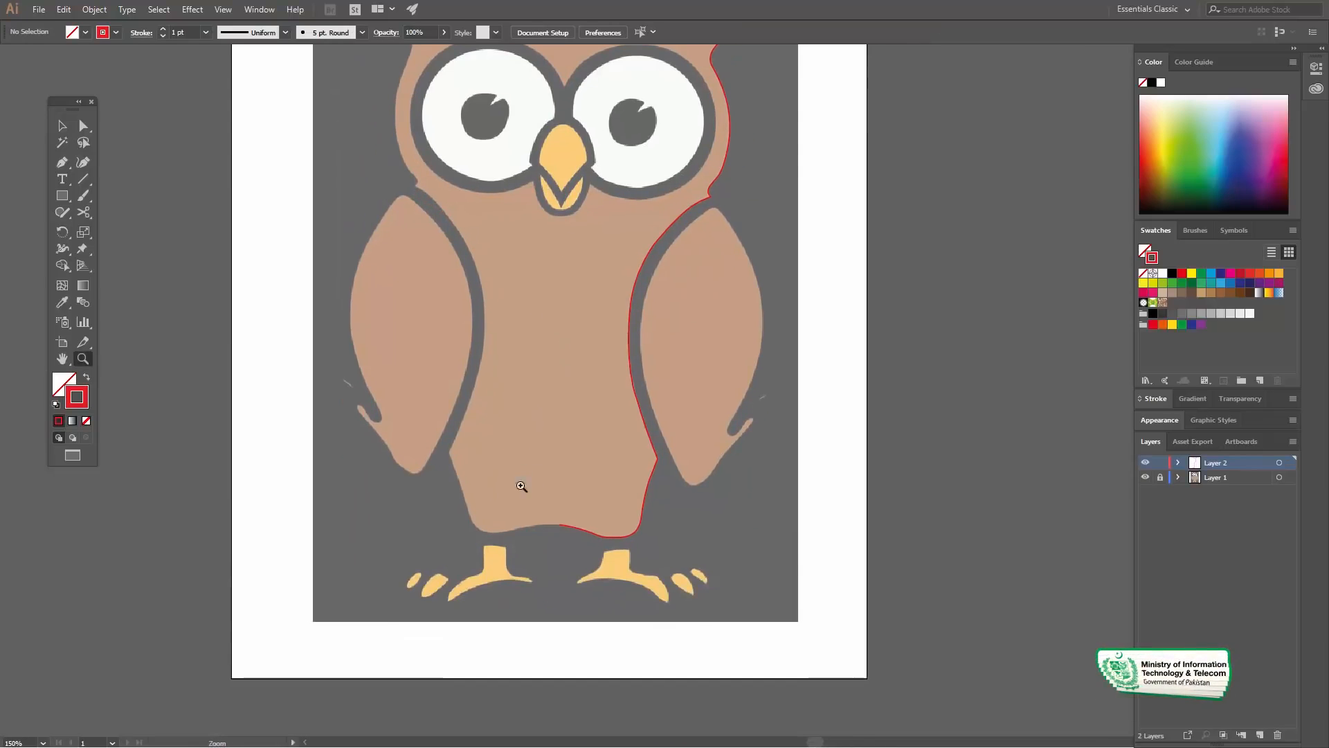
click(550, 541)
click(634, 394)
click(720, 351)
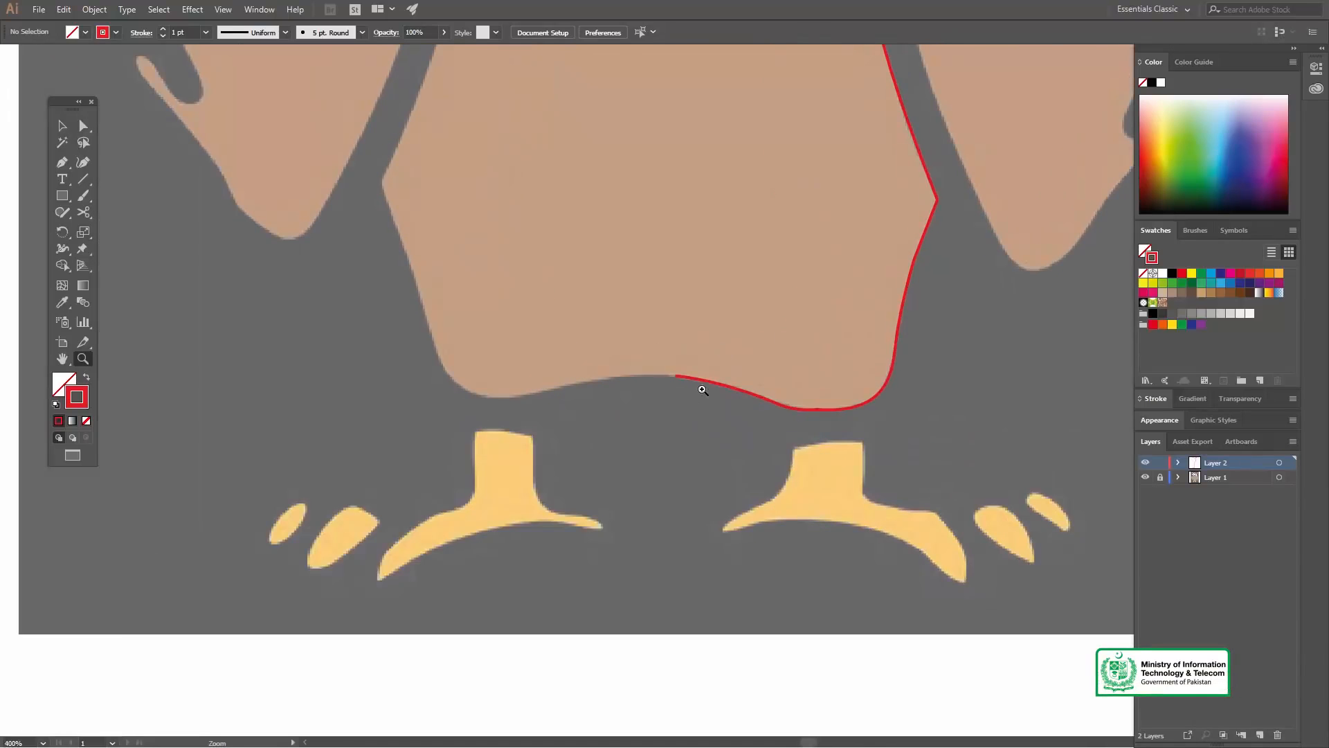
click(704, 390)
key(v)
drag(608, 344, 665, 420)
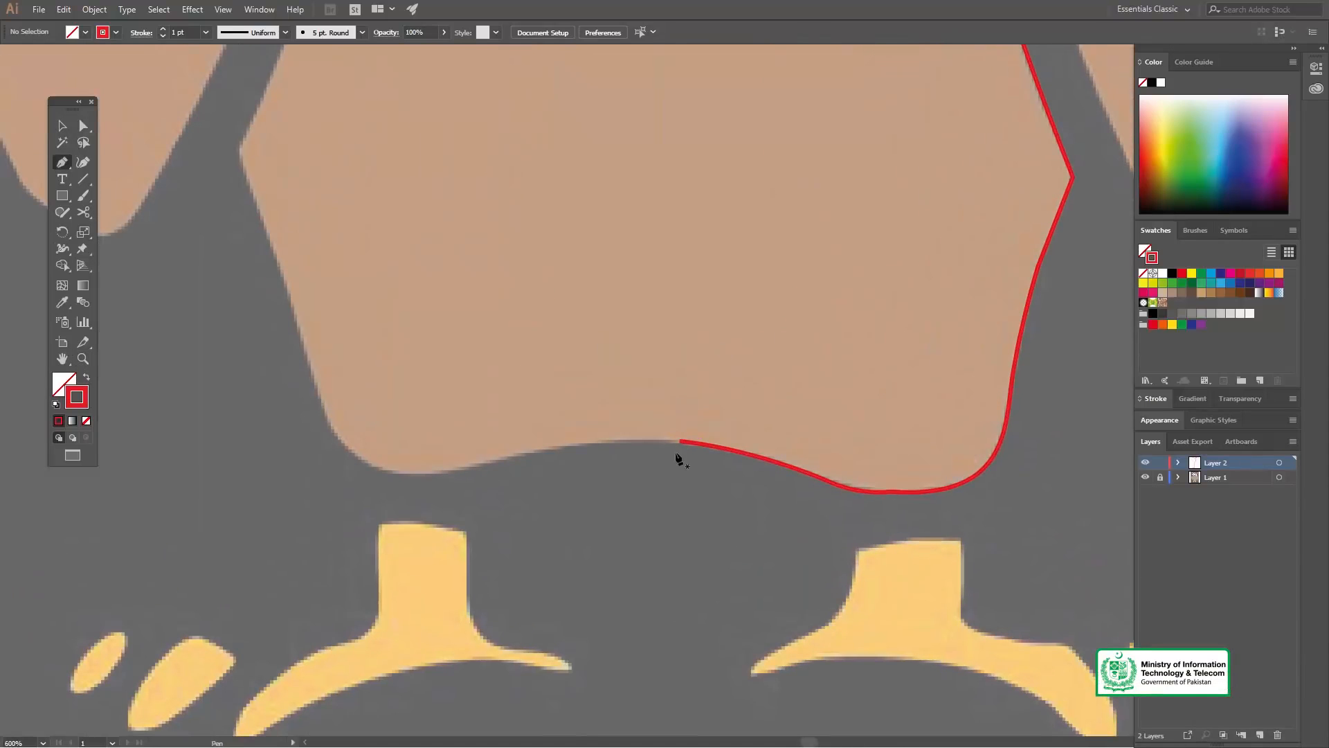
click(680, 440)
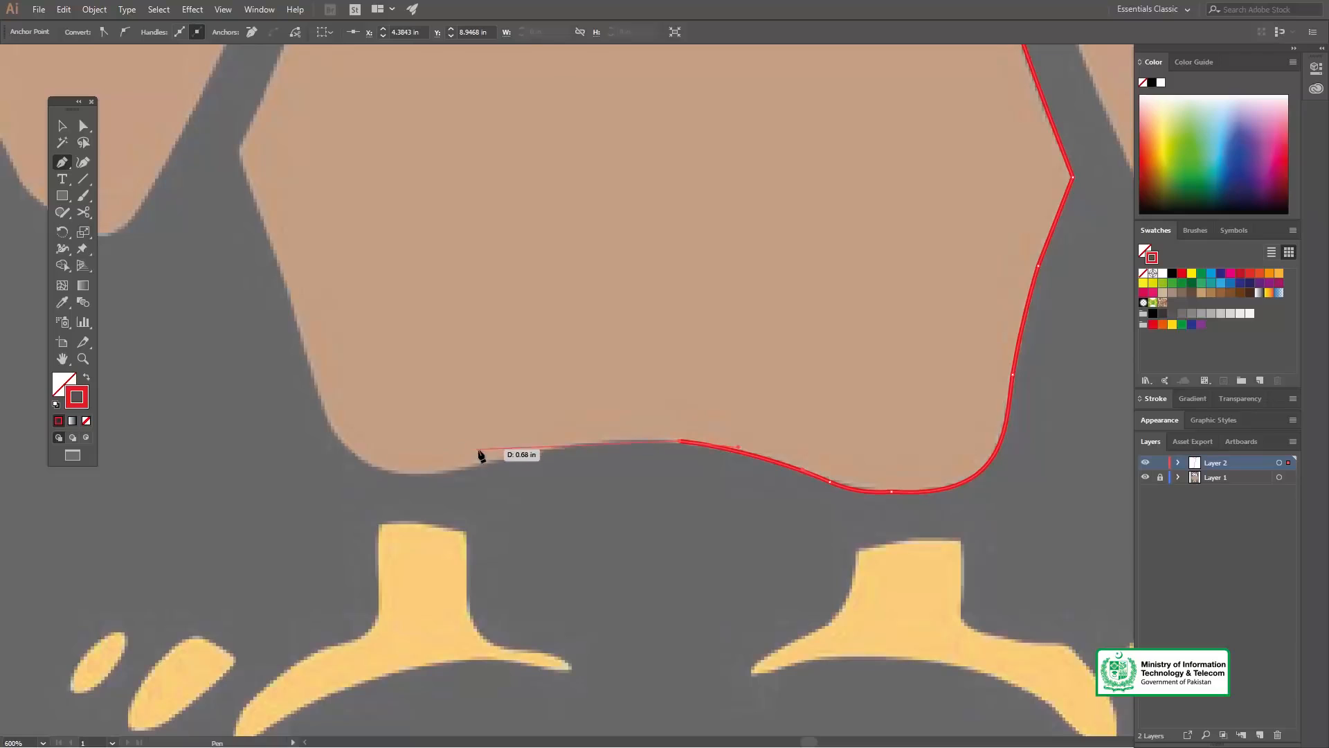
drag(363, 486, 415, 475)
Trace the body's left side from the rounded lower corner up to the pointed corner near the left wing's lower end.
drag(354, 360, 420, 402)
drag(394, 269, 508, 490)
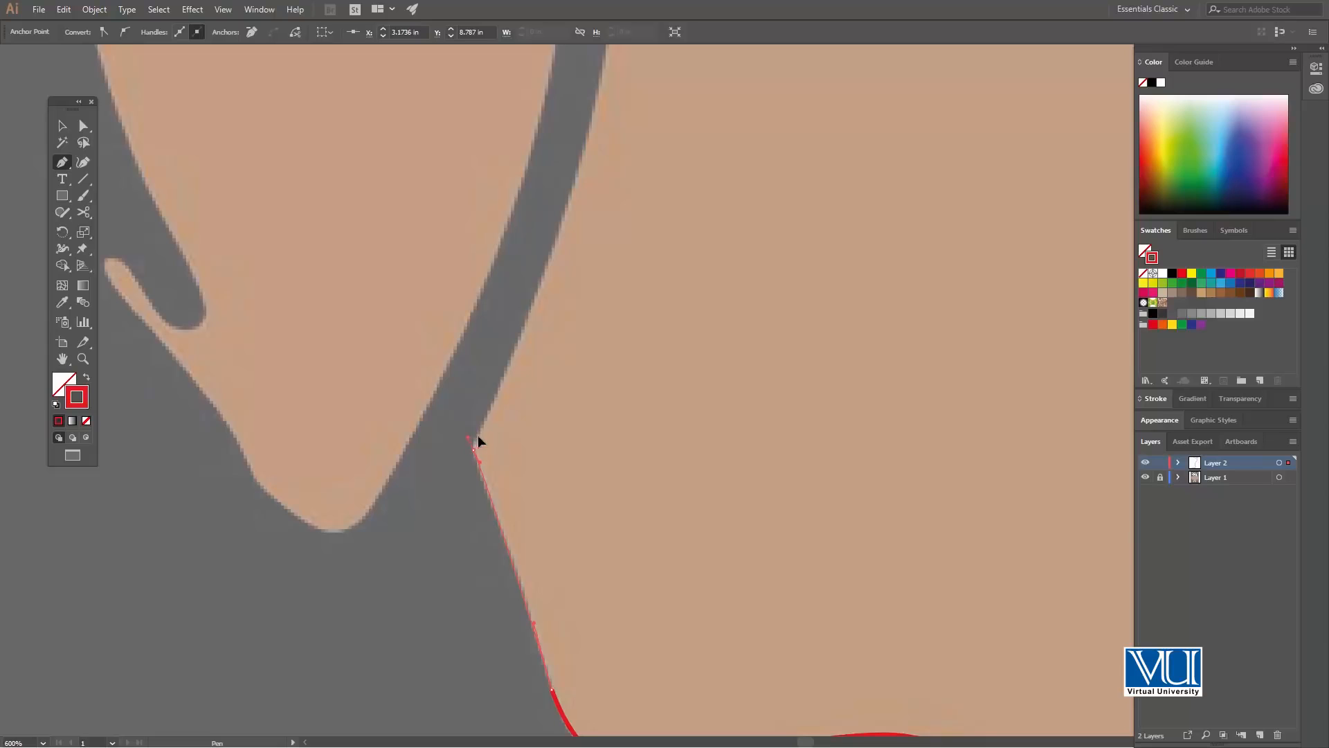
drag(491, 407, 491, 407)
Trace the body's edge beside the left wing, from the pointed corner up to the wing's upper part.
drag(644, 174, 592, 472)
drag(599, 308, 601, 139)
drag(586, 200, 586, 199)
drag(622, 129, 656, 389)
drag(593, 260, 661, 371)
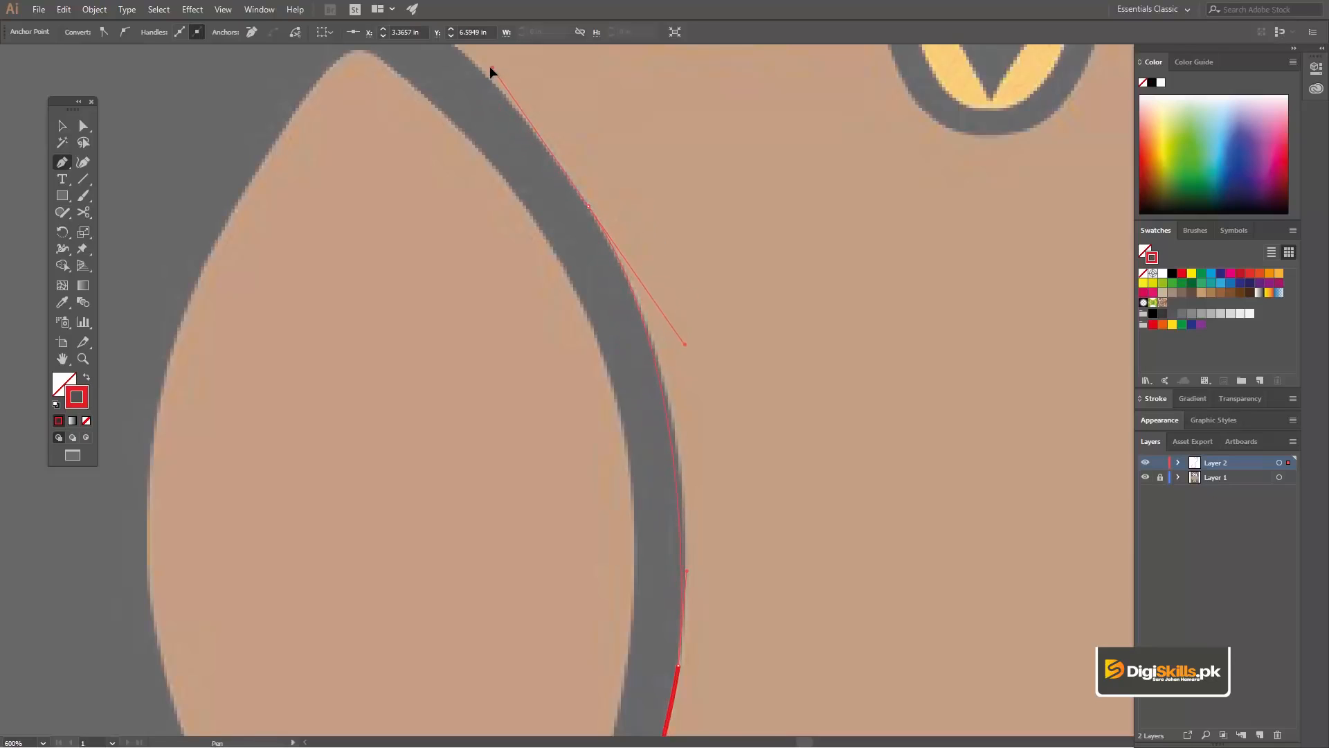
drag(545, 148, 546, 147)
Carry the outline up to the notch above the left wing and curve around it onto the side of the head.
drag(669, 225, 739, 447)
drag(658, 293, 721, 386)
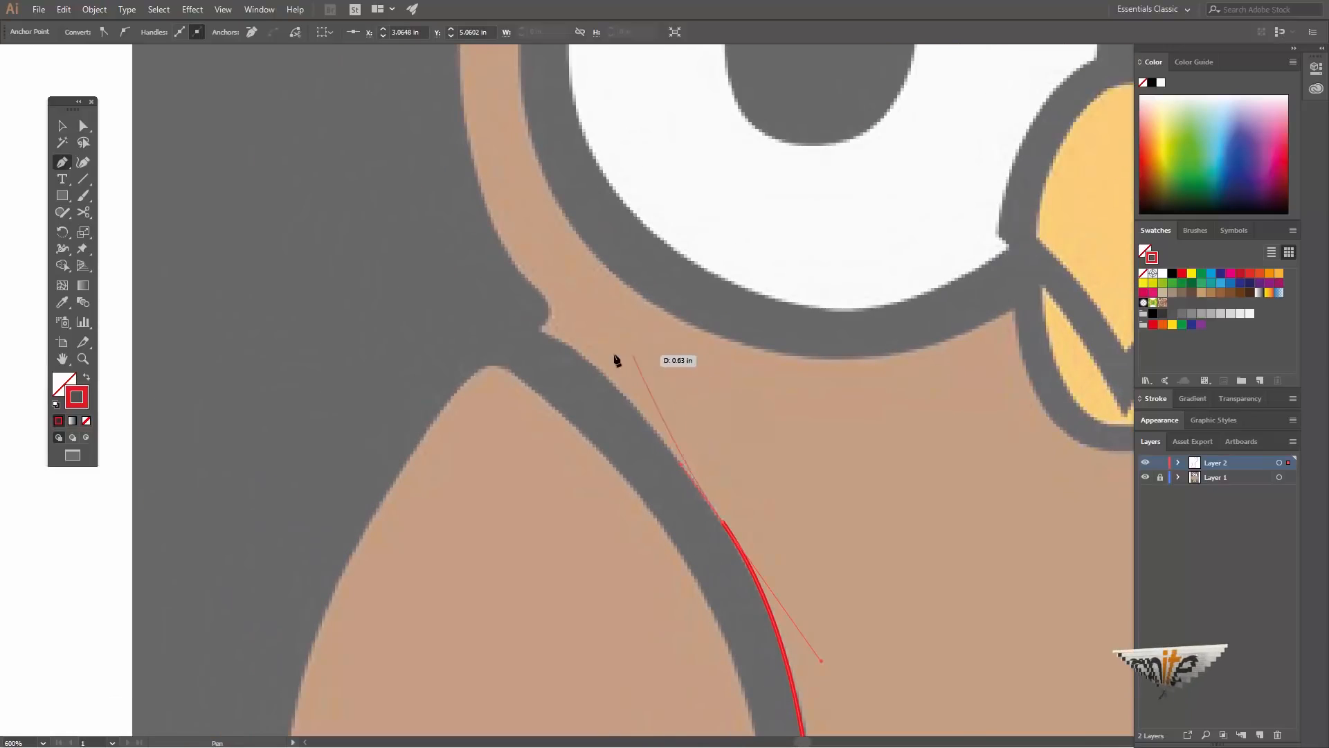
mouse_move(540, 331)
mouse_down()
mouse_move(496, 324)
mouse_move(539, 331)
mouse_up()
drag(534, 268, 529, 339)
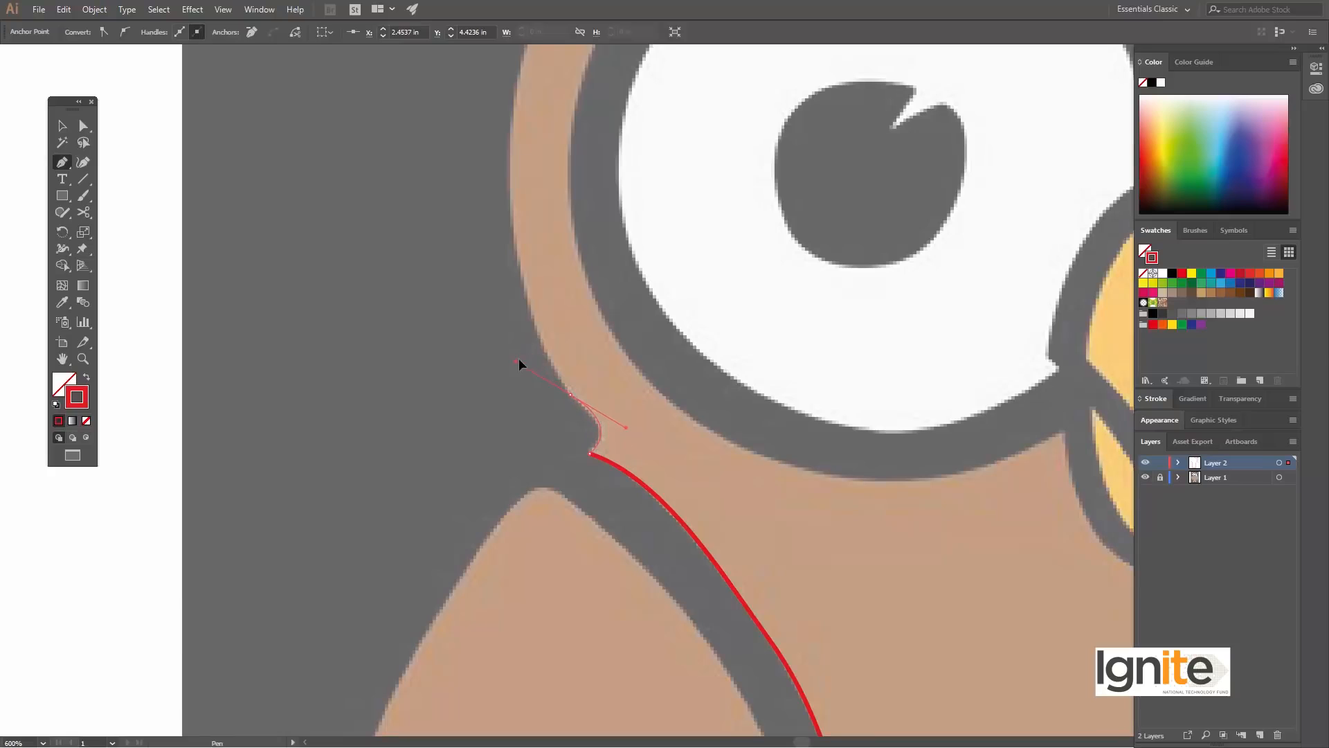
drag(559, 375, 557, 372)
Trace the left side of the head beside the eye, up to the base of the left ear tuft.
drag(569, 238, 610, 373)
drag(549, 277, 561, 394)
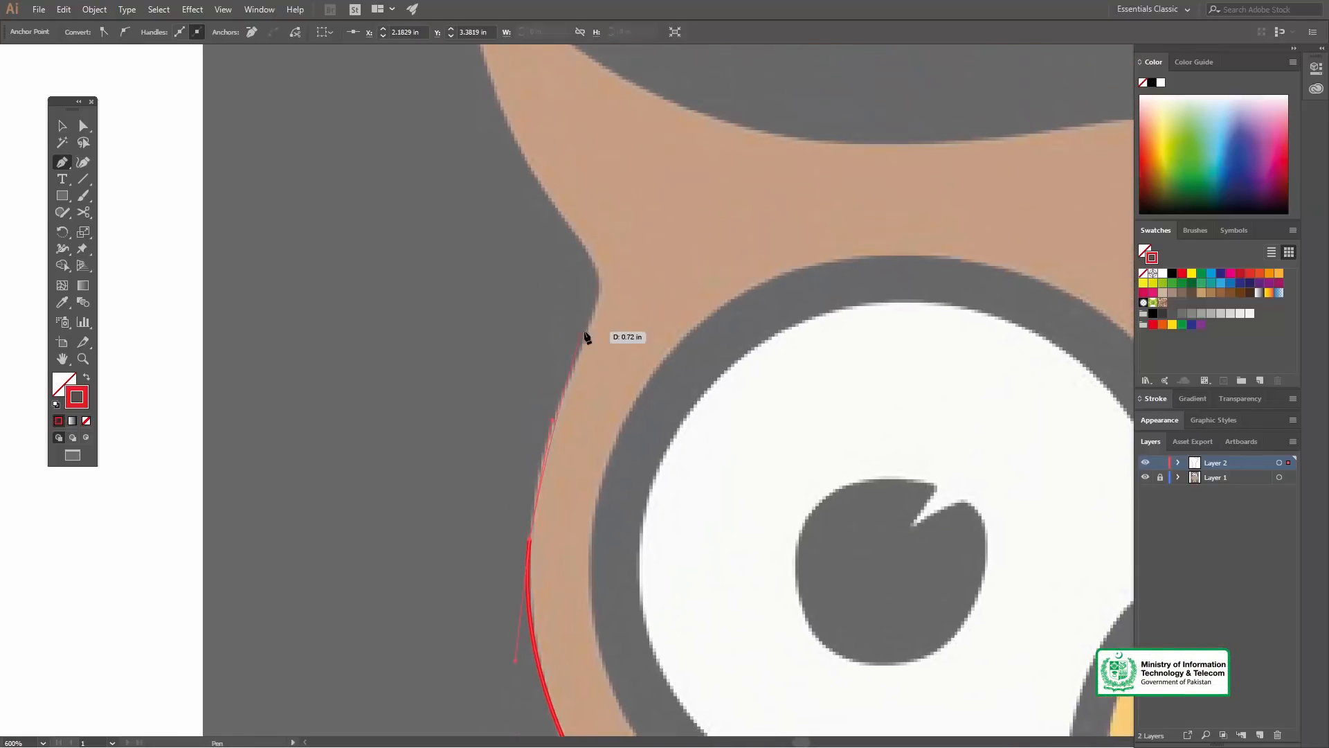
click(600, 298)
Trace around the left ear tuft and along the top of the head, closing the body outline at the top middle, and deselect it.
mouse_move(566, 218)
mouse_down()
mouse_move(603, 295)
mouse_move(556, 246)
mouse_move(564, 235)
mouse_up()
drag(528, 128, 642, 236)
drag(838, 331, 417, 328)
mouse_move(586, 349)
mouse_down()
mouse_move(831, 339)
mouse_move(654, 342)
mouse_up()
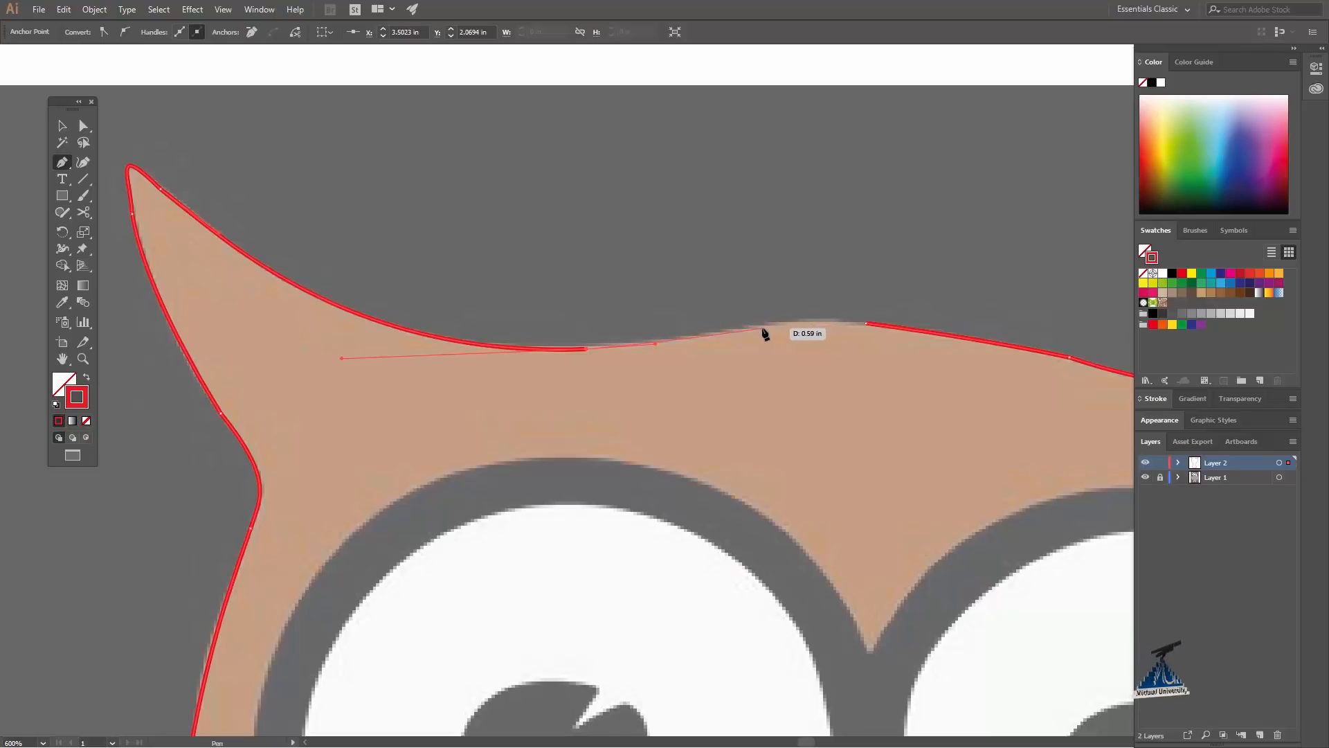
click(743, 331)
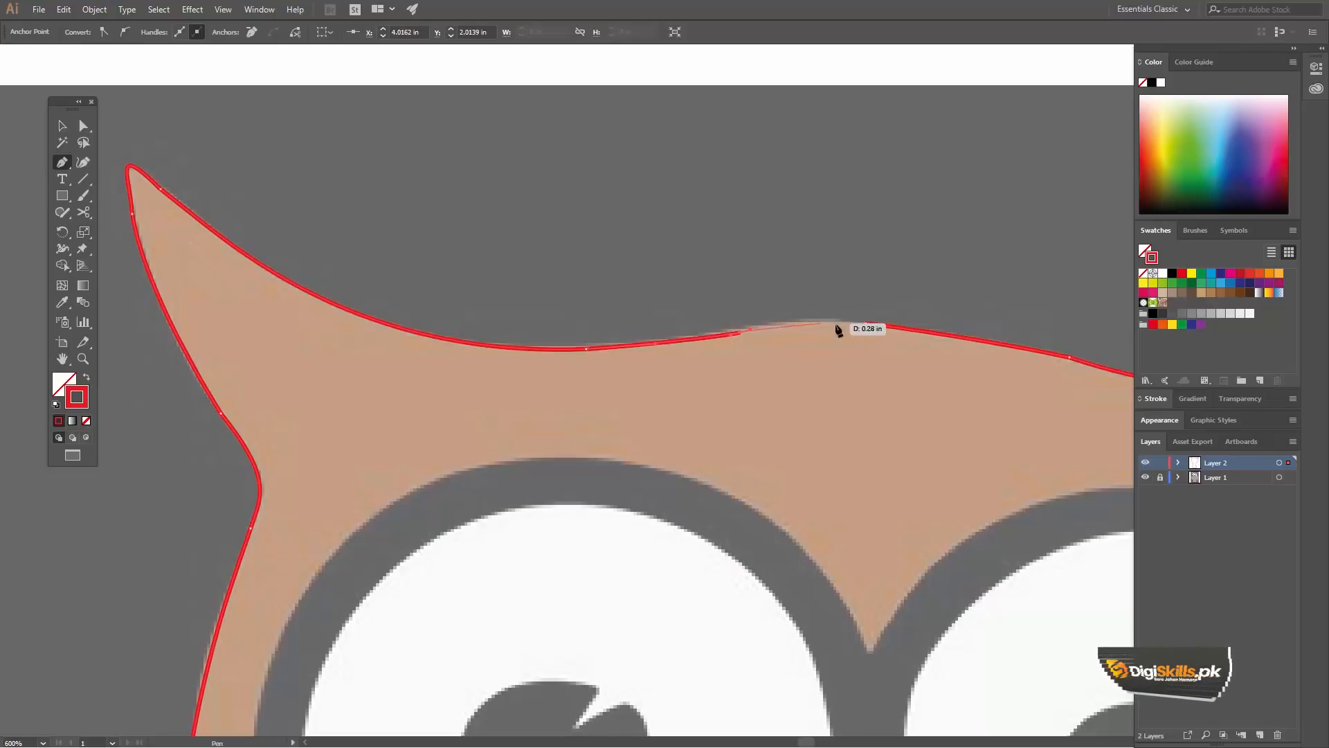
drag(897, 329, 899, 330)
key(z)
alt+click(838, 393)
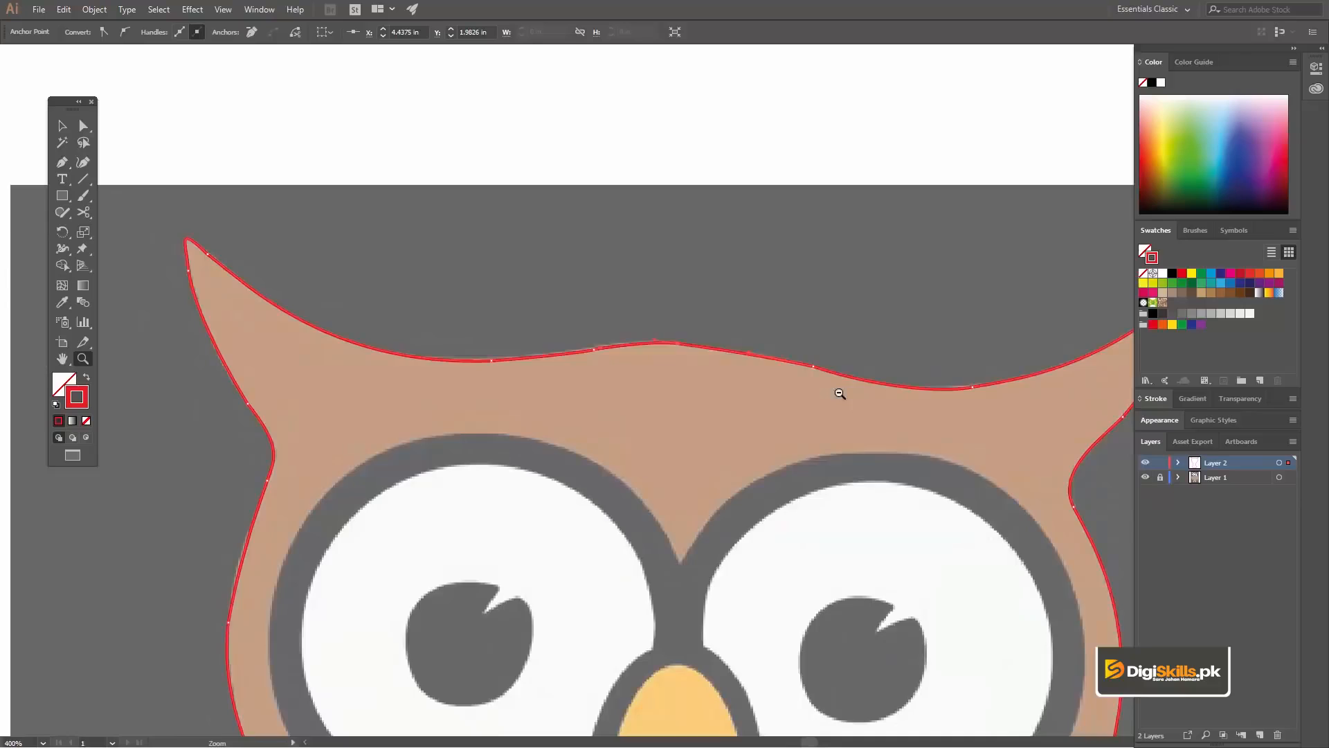
alt+click(837, 393)
alt+click(712, 487)
alt+click(615, 423)
alt+click(587, 494)
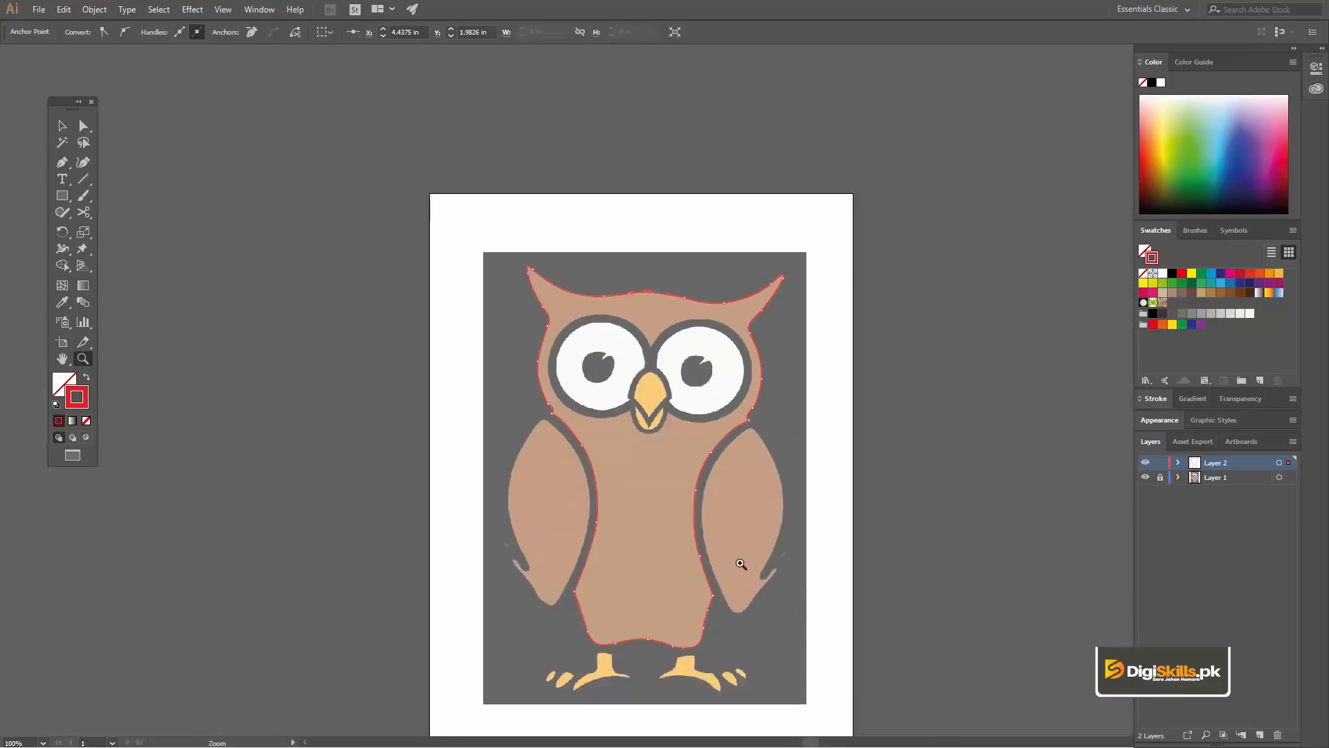
click(755, 291)
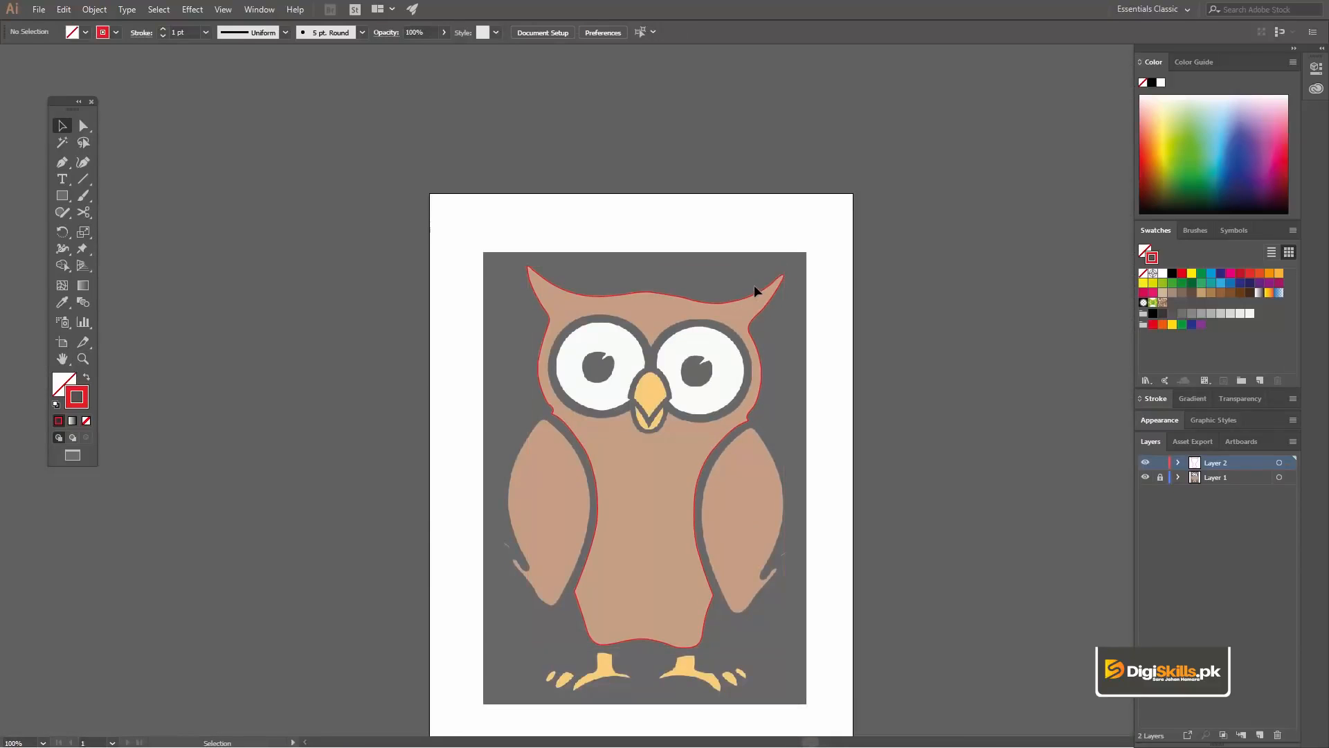
drag(754, 294, 952, 297)
key(Delete)
key(ctrl+z)
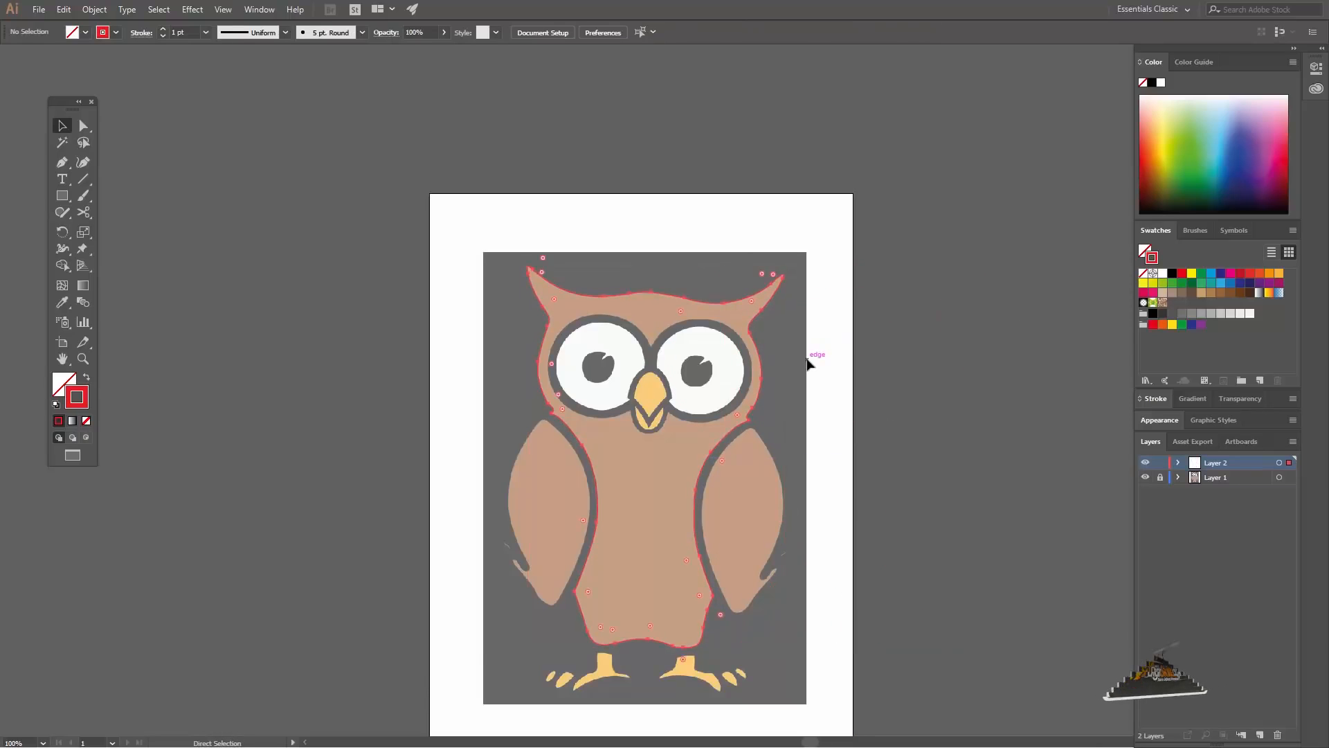
Hide and show Layer 1 repeatedly to check the closed body outline without the reference image.
click(1146, 477)
click(1145, 478)
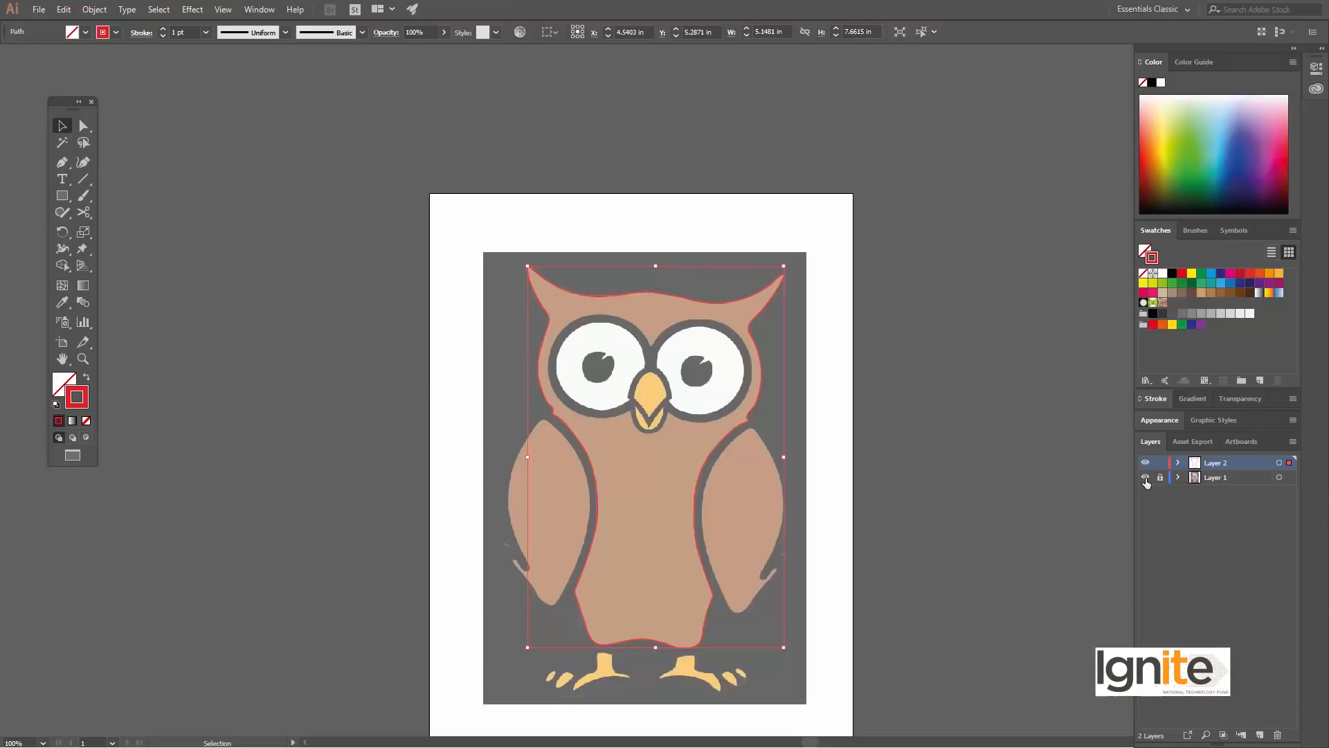
click(1145, 478)
click(1145, 478)
Start a new Pen tool path on the right wing's upper inner edge and curve it around the wing's rounded top.
key(z)
click(671, 485)
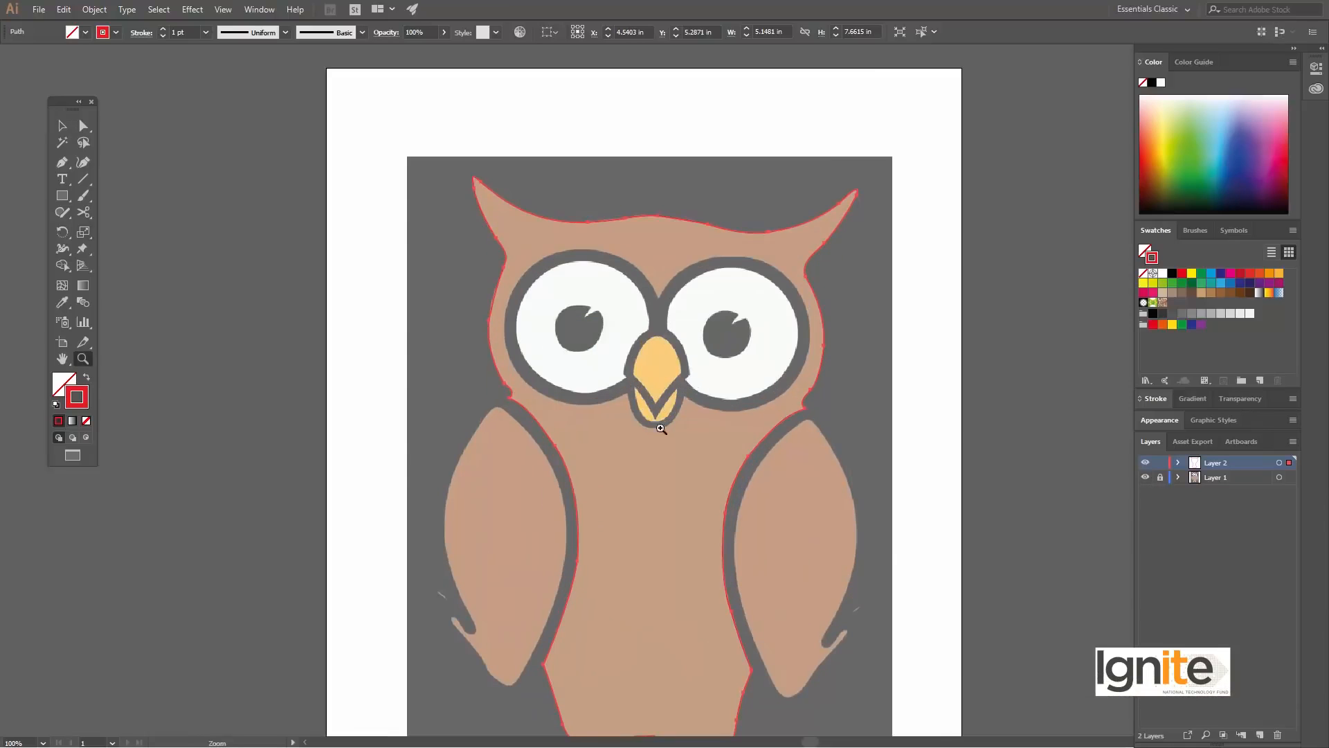
click(706, 469)
drag(809, 523, 786, 421)
drag(803, 470, 788, 439)
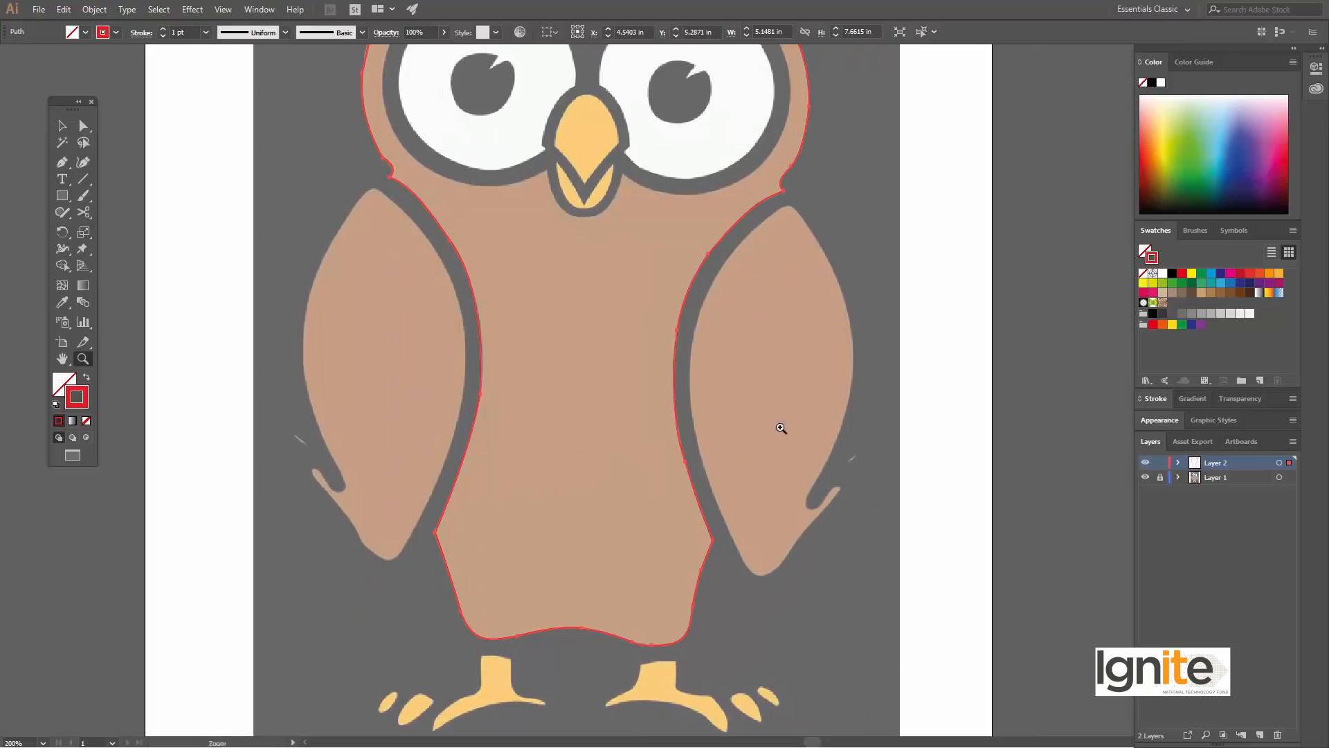
key(z)
click(779, 271)
click(622, 395)
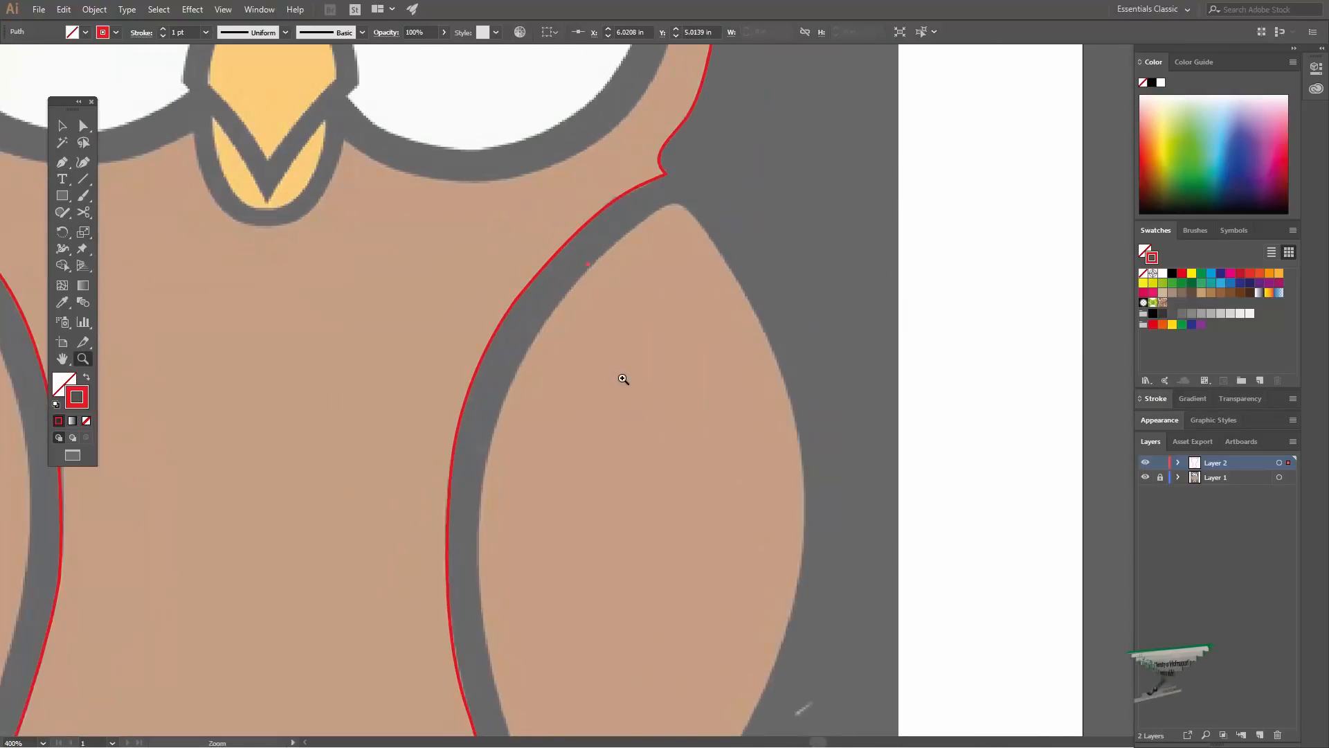
click(622, 379)
drag(637, 283, 660, 320)
key(p)
click(614, 286)
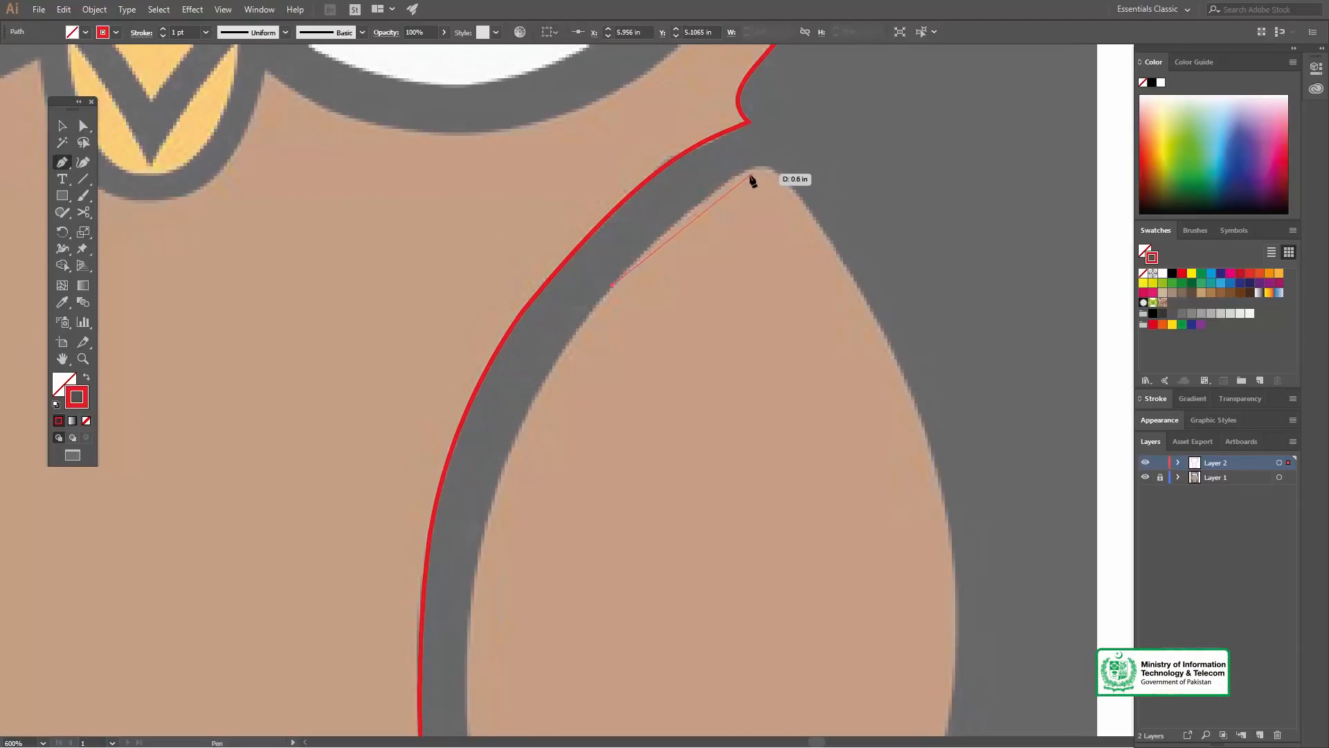
drag(713, 192, 845, 263)
Trace the right wing's outer edge from the top down to just above the small feather notch.
drag(912, 467, 747, 210)
drag(793, 337, 783, 445)
drag(717, 550, 794, 325)
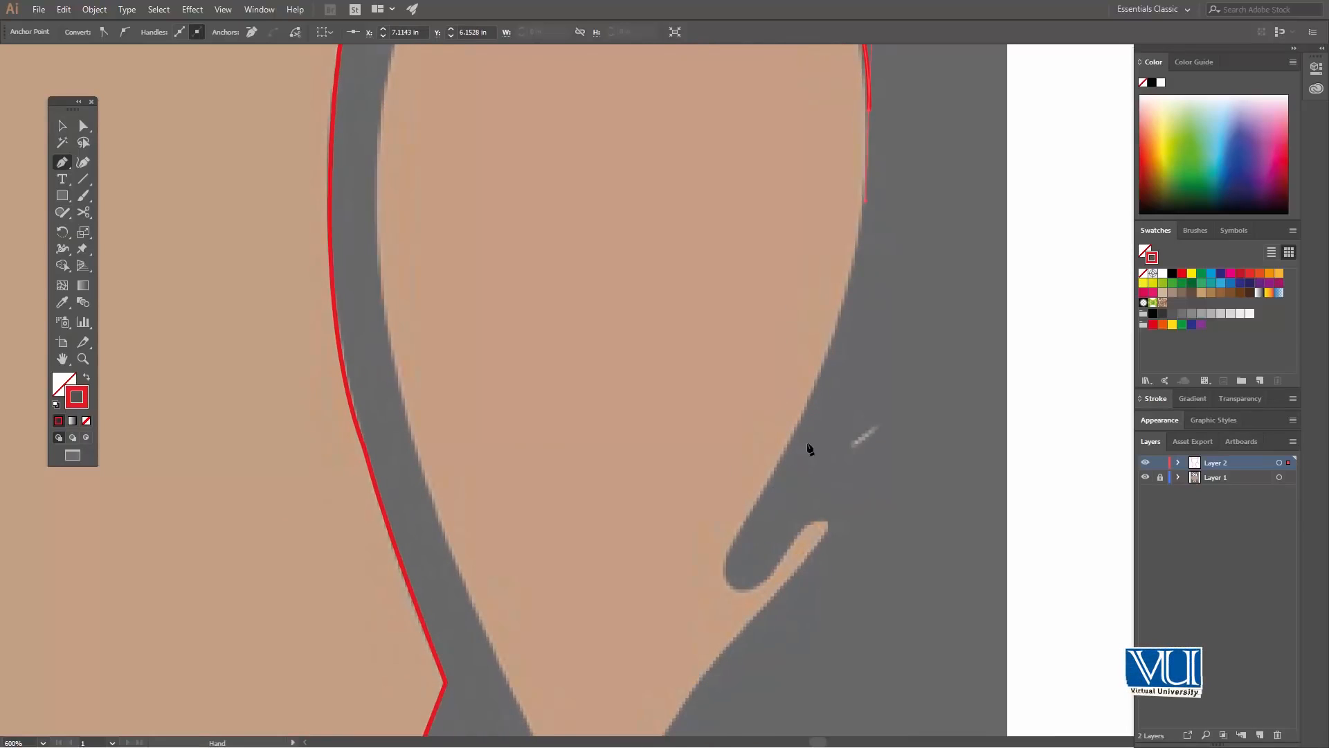
drag(792, 433, 714, 414)
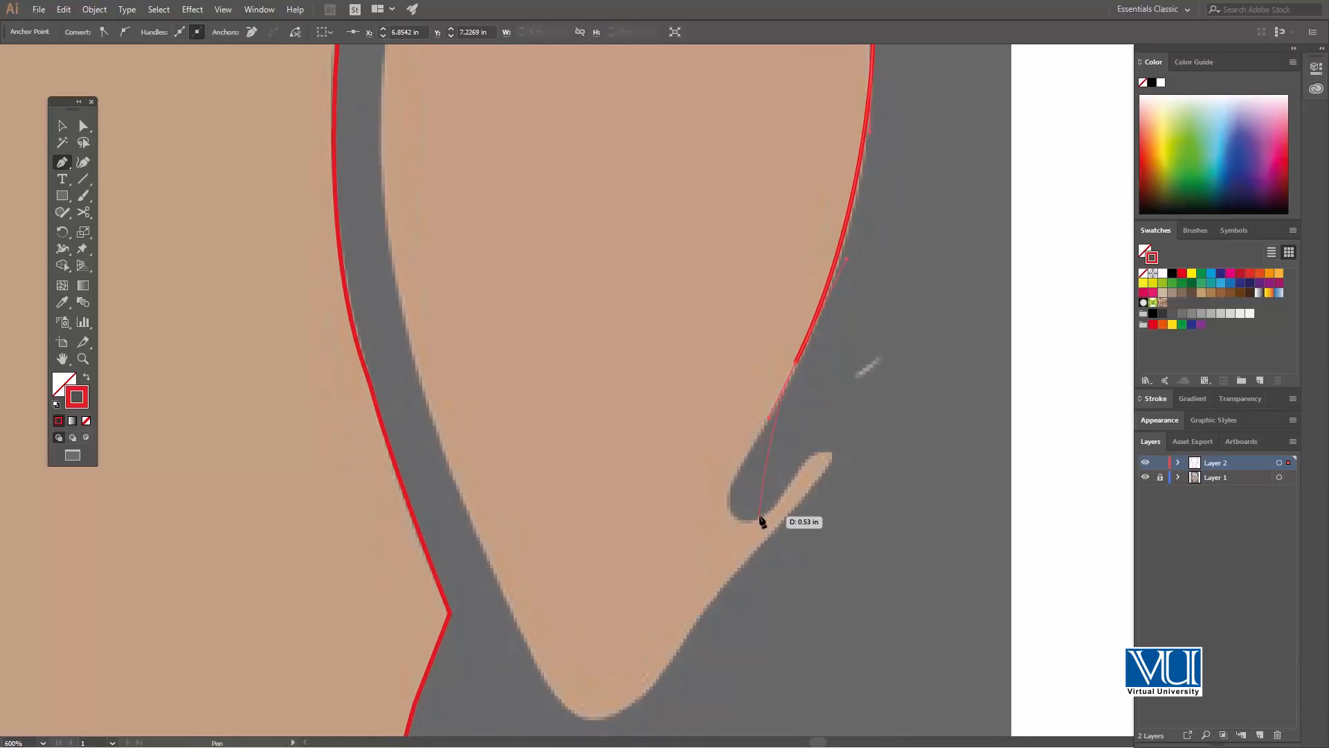
Trace around the feather notch and the small feather tip, then onto the right wing's lower outer edge.
mouse_move(844, 496)
mouse_down()
mouse_move(828, 510)
mouse_move(786, 488)
mouse_move(776, 507)
mouse_up()
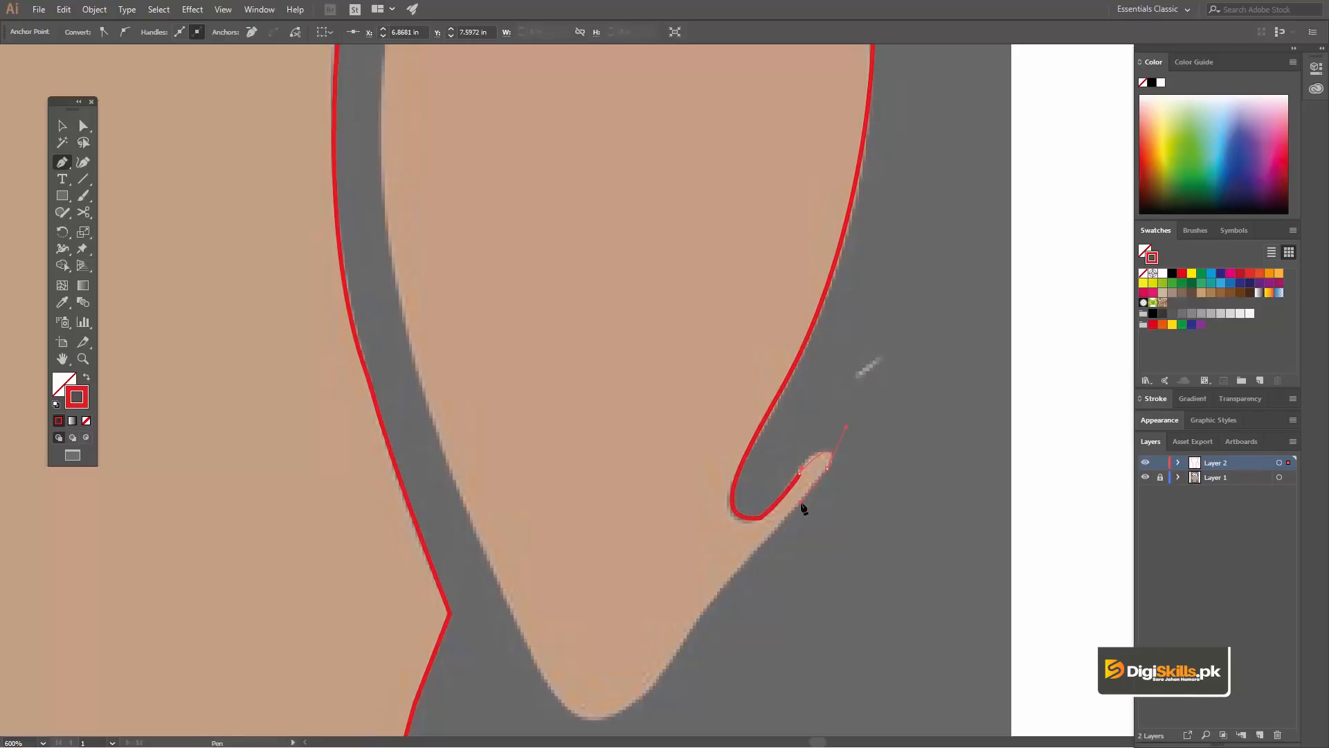
drag(738, 579, 763, 515)
drag(676, 502, 738, 478)
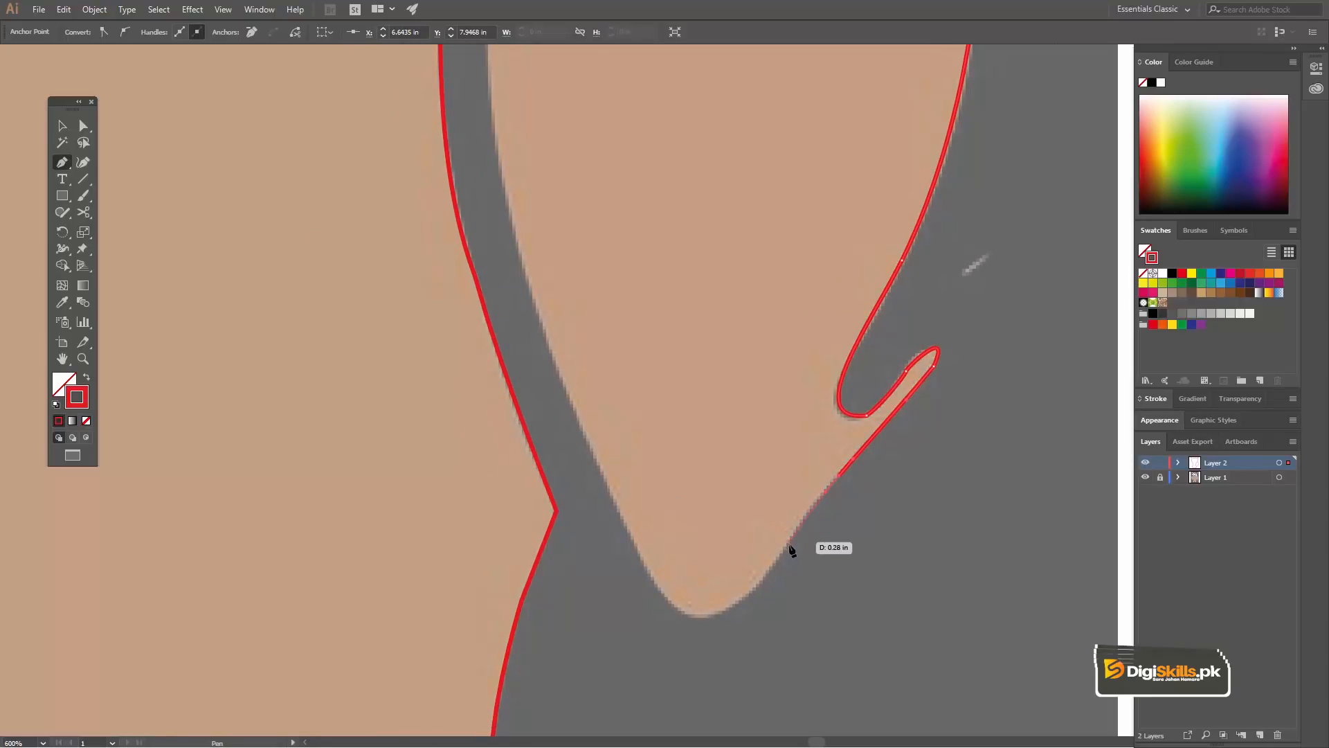
Curve the path around the right wing's rounded lower tip and start up its inner edge.
drag(772, 567, 731, 609)
drag(656, 583, 602, 493)
drag(614, 424, 672, 505)
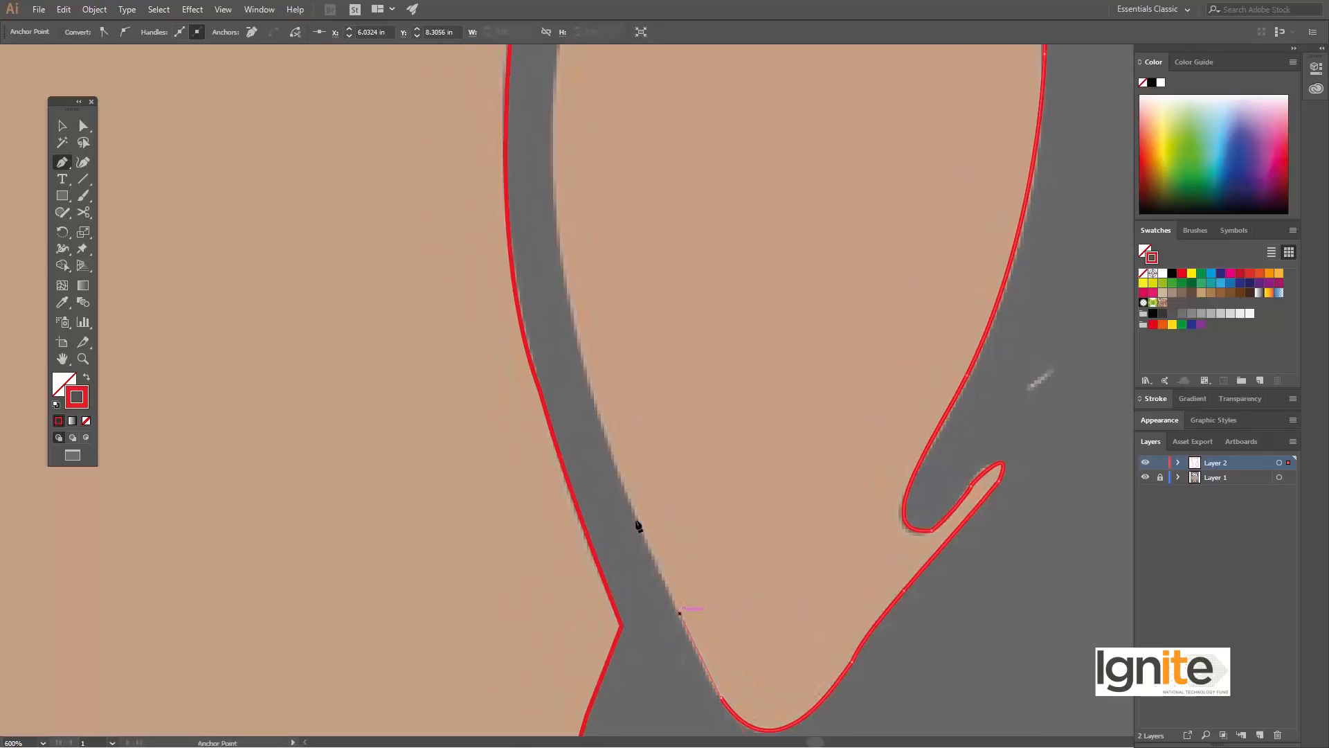
Trace the right wing's inner edge upward from the lower section to the start of its upper curve.
scroll(634, 529, up, 2)
click(614, 426)
ctrl+click(601, 375)
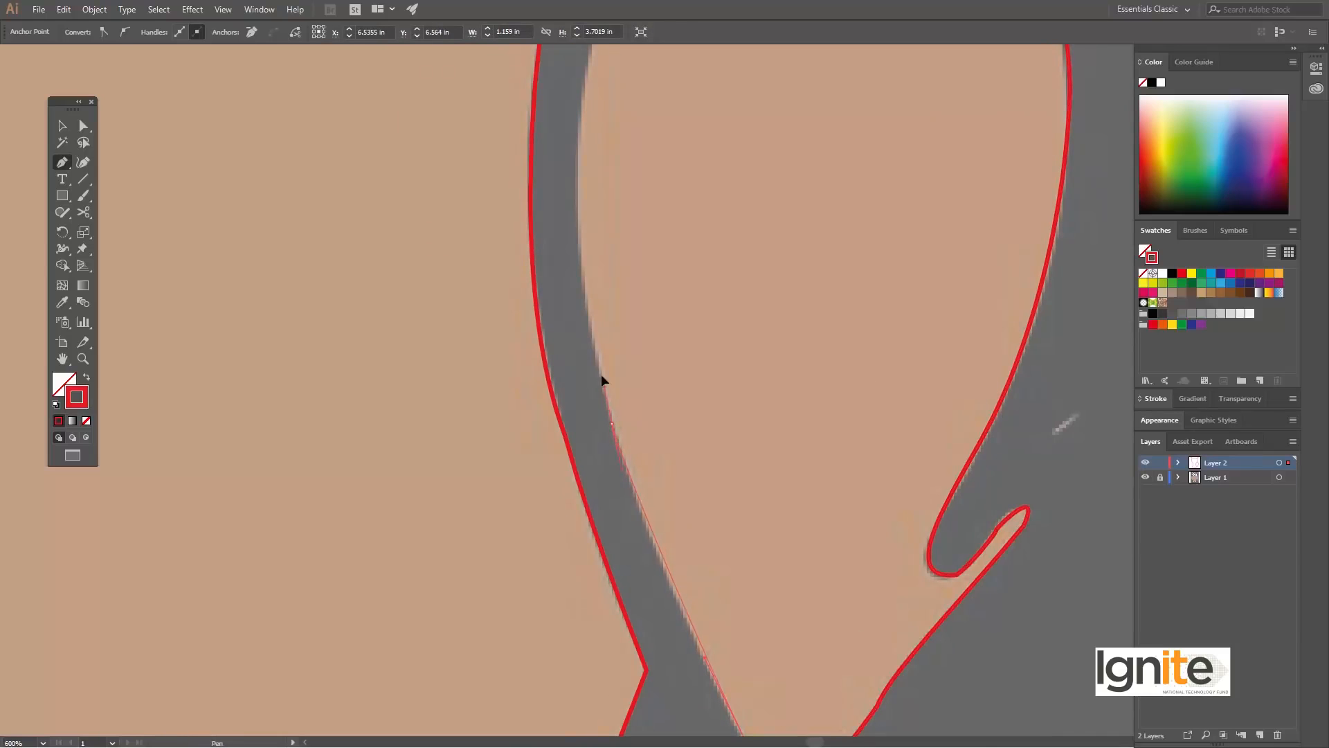
drag(598, 340, 589, 314)
key(space)
drag(612, 196, 654, 441)
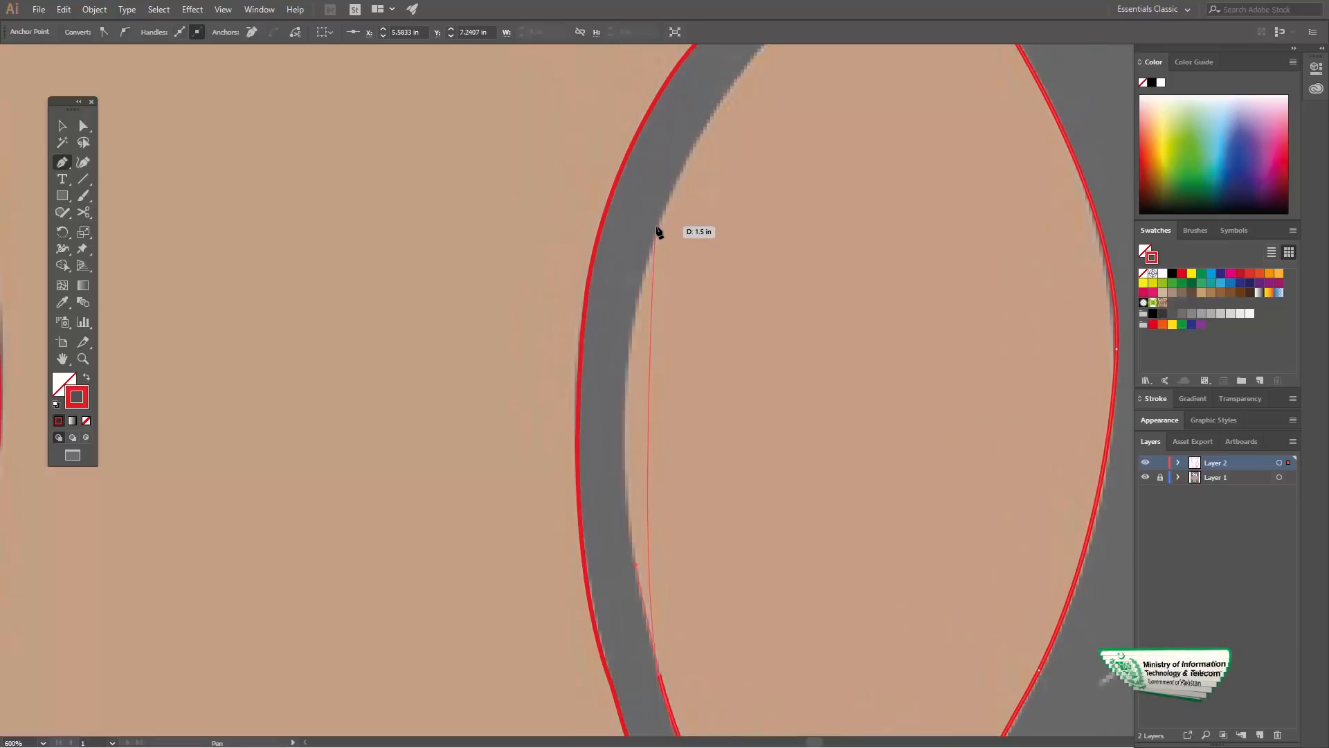
drag(660, 232, 696, 146)
Close the right wing path at its starting point on the upper inner edge and deselect it.
key(space)
drag(751, 57, 629, 371)
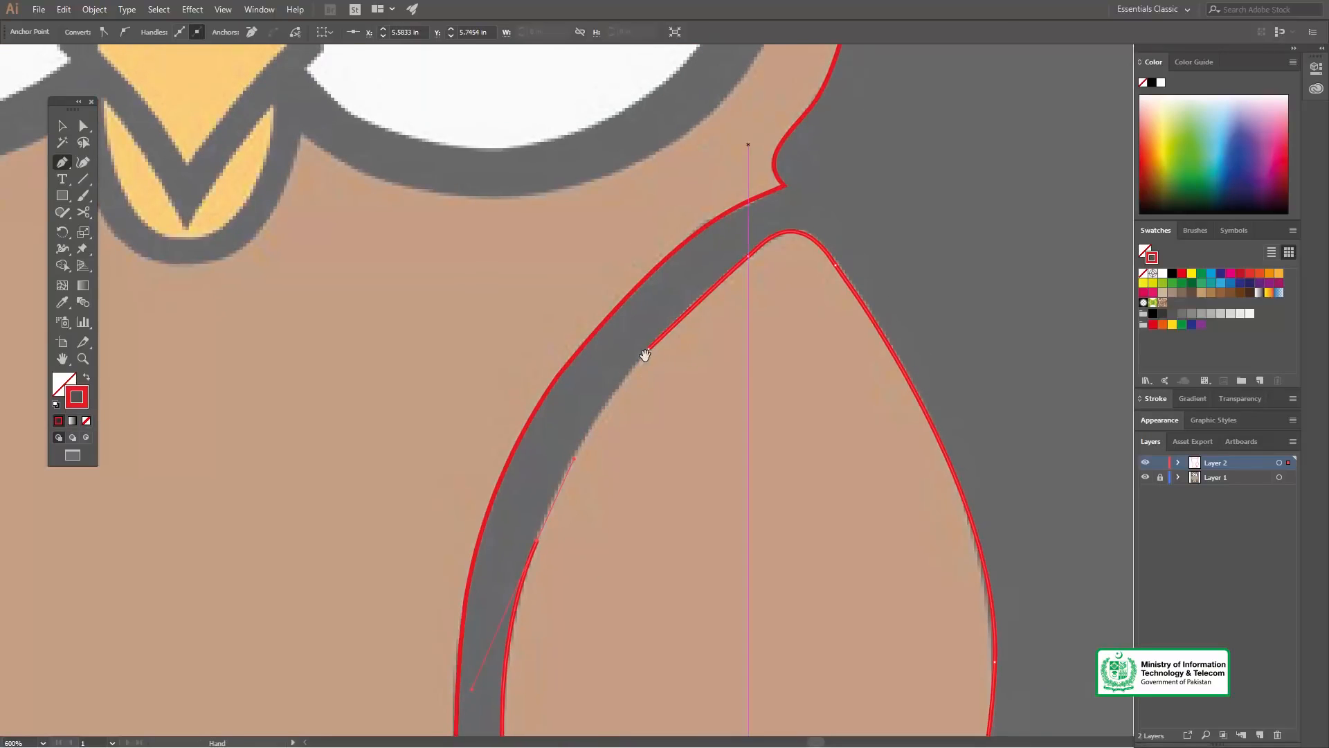
drag(675, 321, 686, 316)
key(z)
alt+click(639, 418)
alt+click(641, 443)
alt+click(671, 405)
key(v)
click(837, 333)
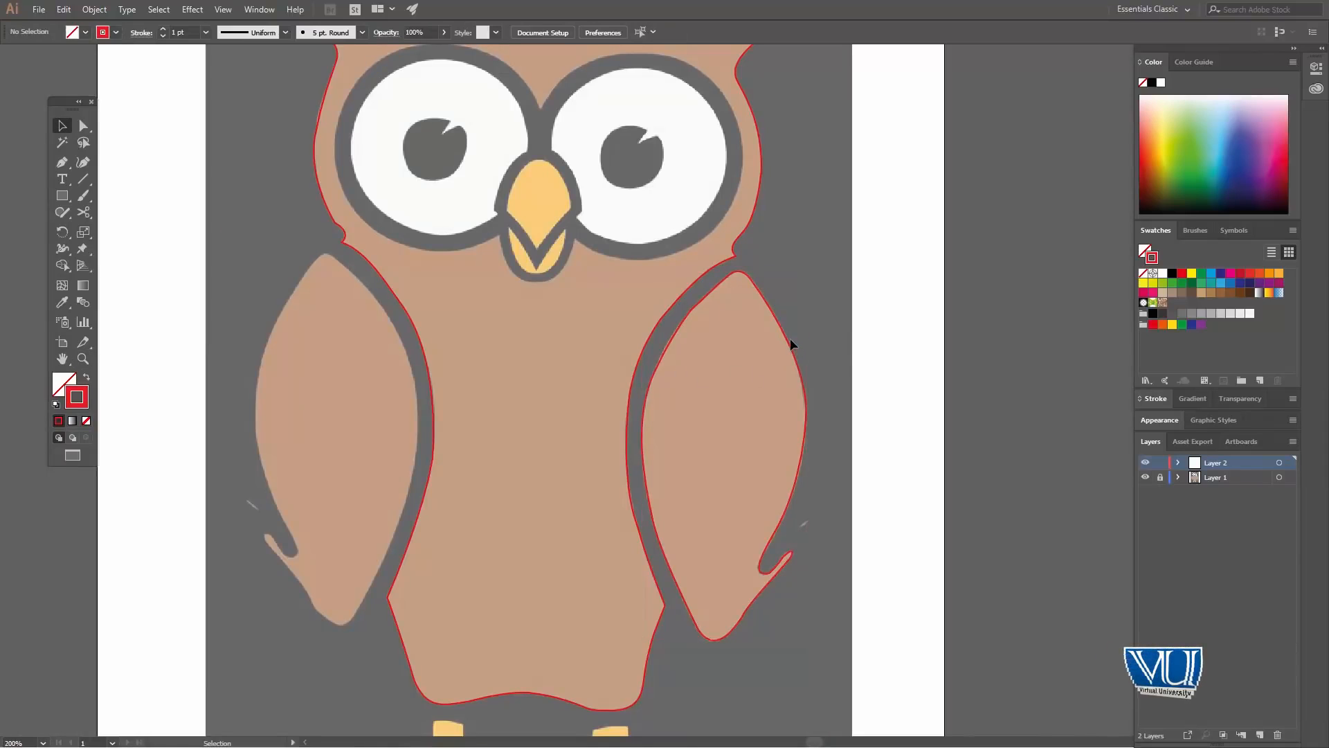
Draw an ellipse about 1.89 by 1.70 in over the white of the owl's left eye.
drag(556, 220, 594, 313)
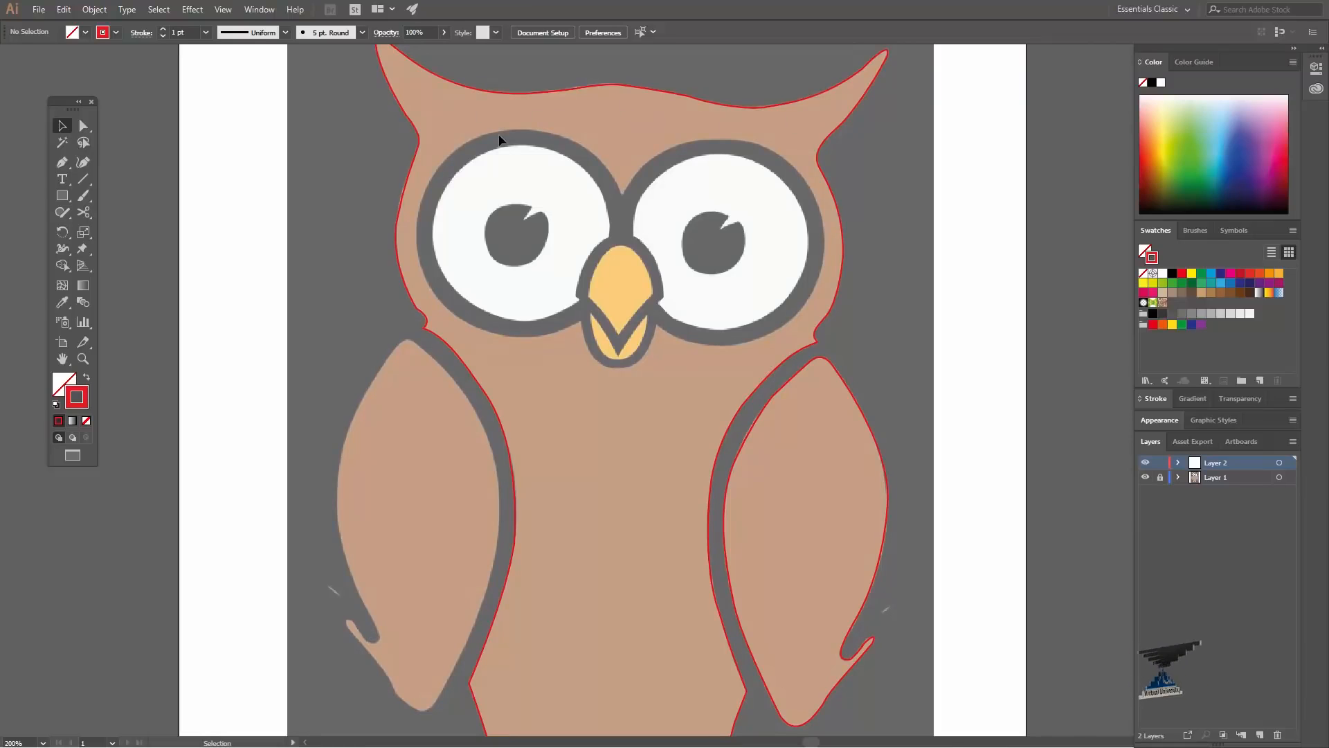
drag(486, 457, 489, 510)
key(z)
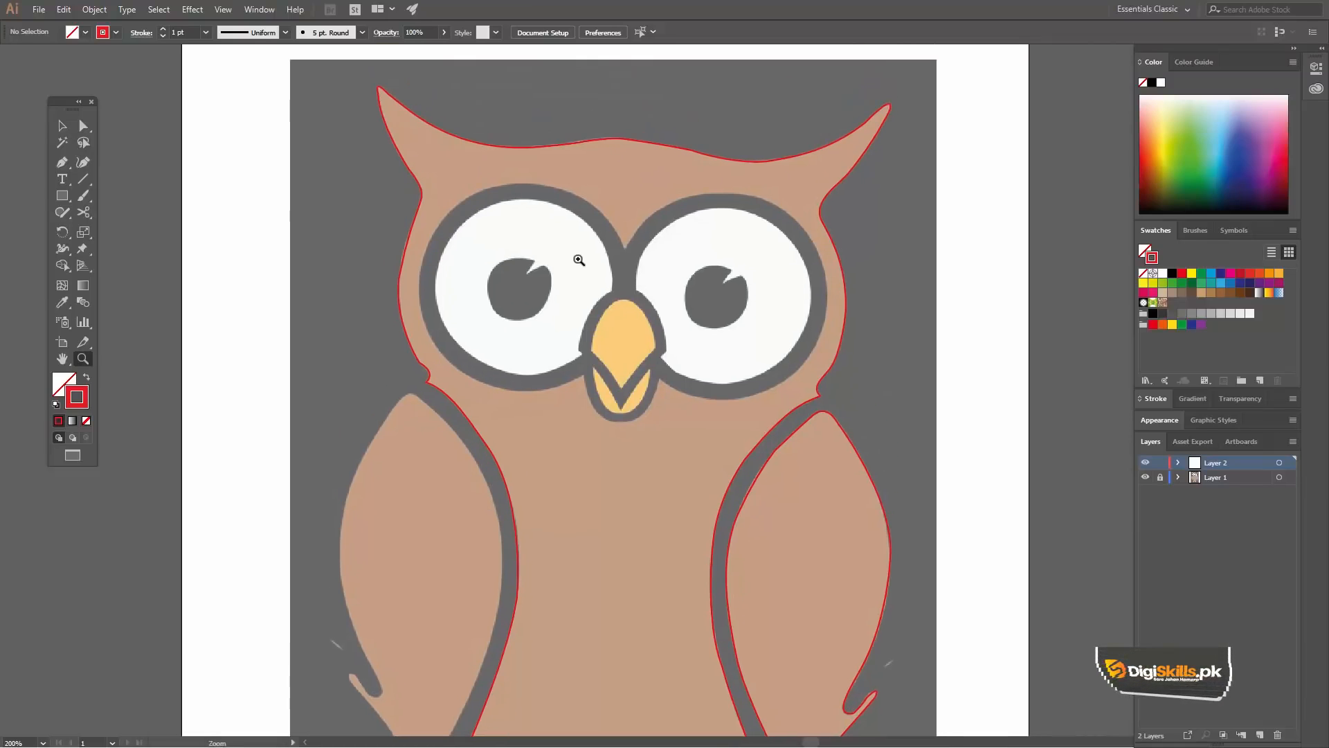
click(579, 287)
drag(570, 320, 448, 276)
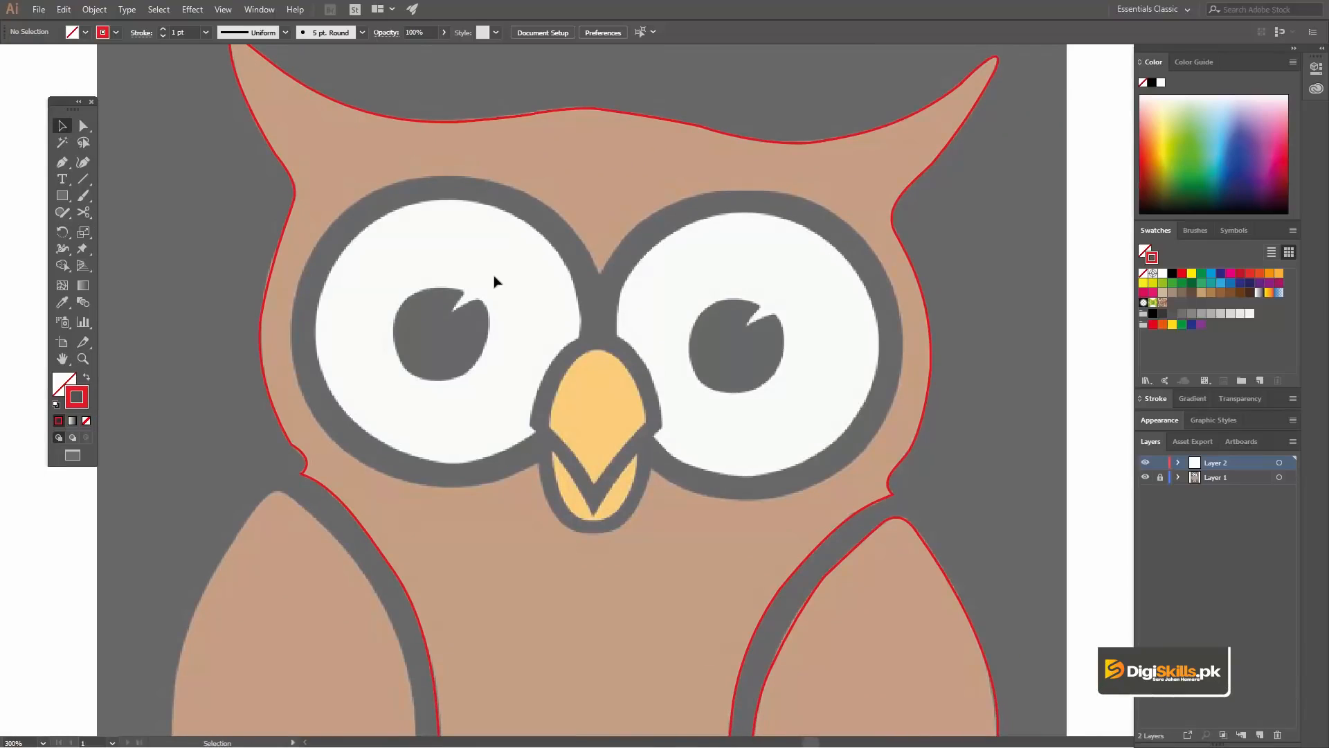
drag(56, 198, 116, 232)
drag(310, 205, 592, 460)
key(v)
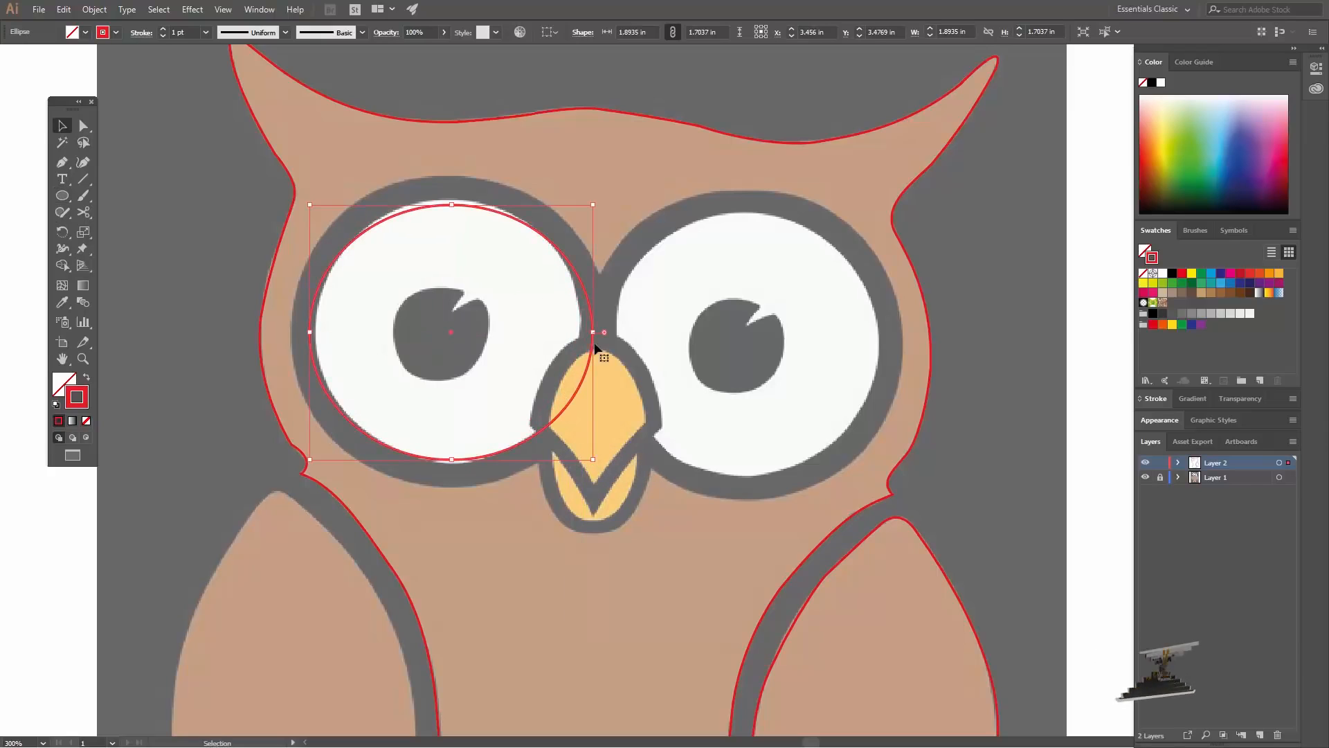
Resize the ellipse to about 1.82 by 1.73 in and move it onto the white of the right eye.
drag(592, 333, 582, 333)
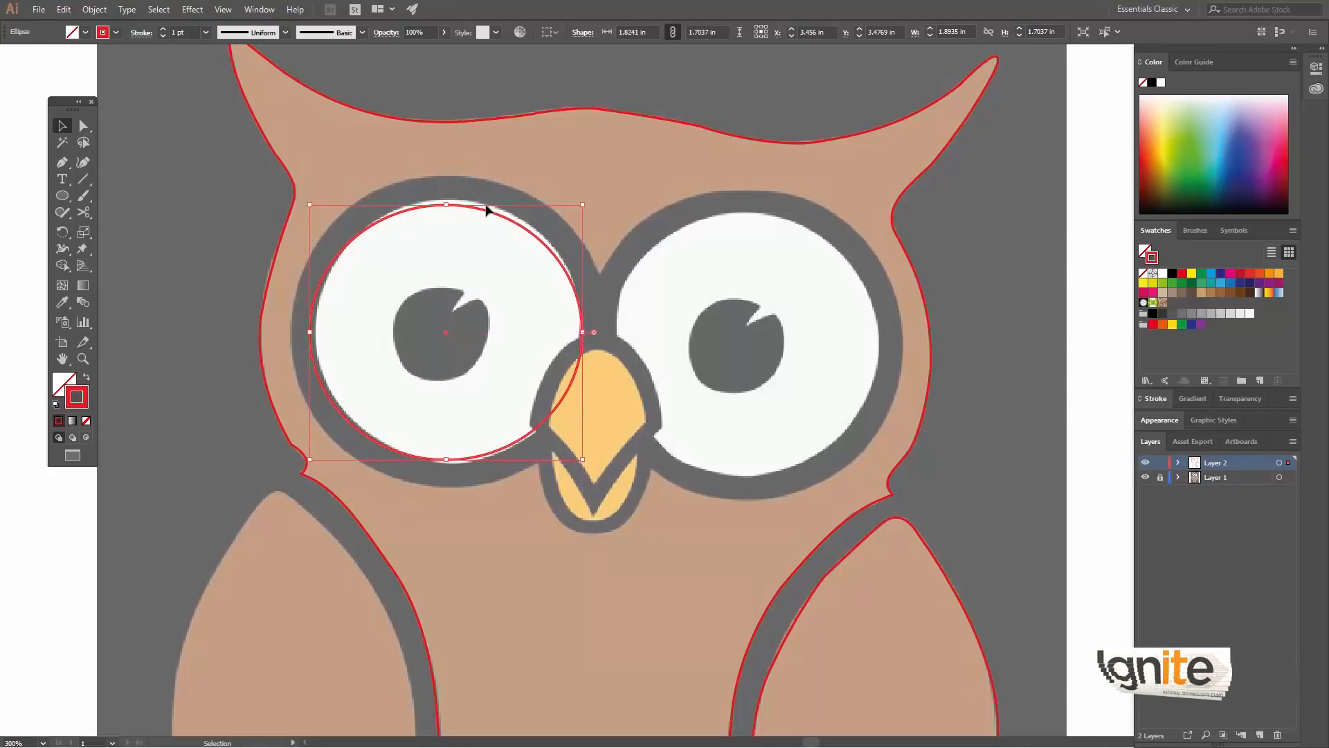
drag(445, 207, 445, 202)
key(space)
drag(547, 265, 810, 268)
key(space)
drag(720, 275, 730, 274)
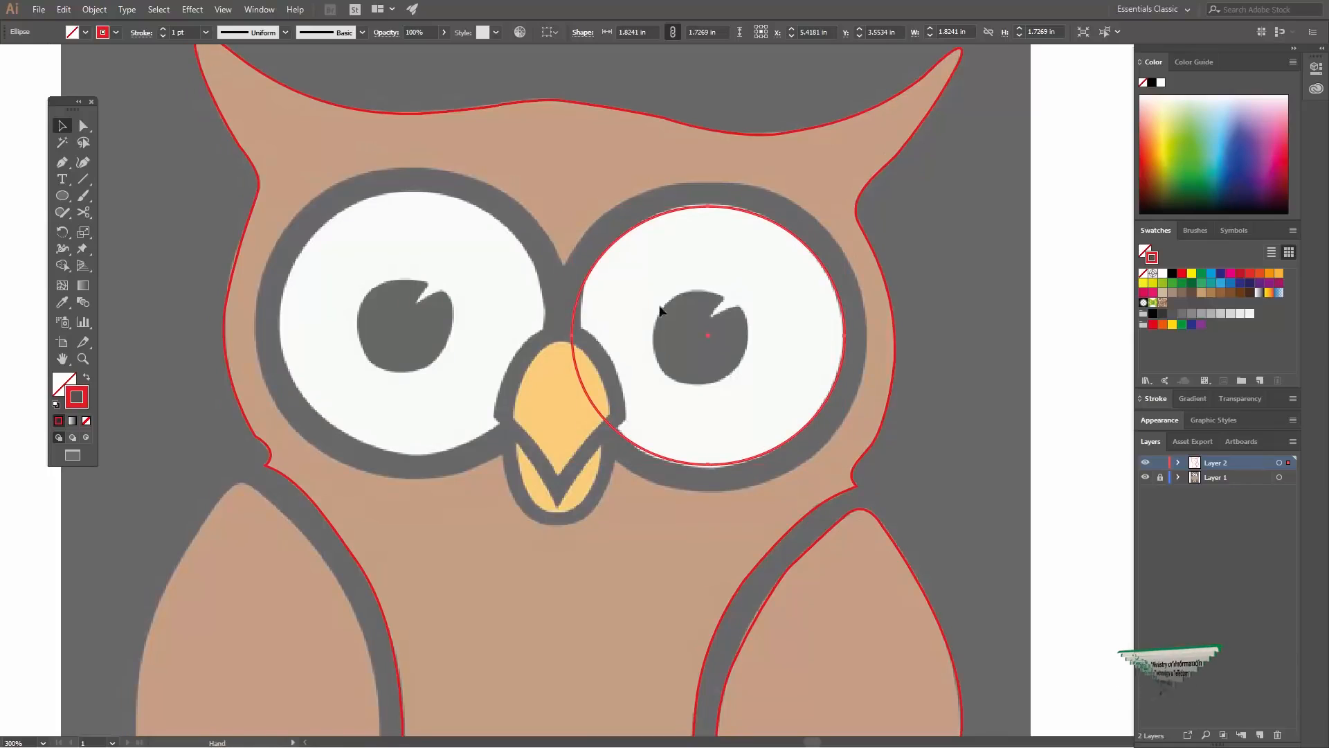
Fit the ellipse to the right eye's white at about 1.79 by 1.75 in and deselect it.
drag(572, 335, 578, 335)
drag(712, 205, 713, 202)
key(space)
drag(720, 273, 701, 266)
key(ctrl+alt+space)
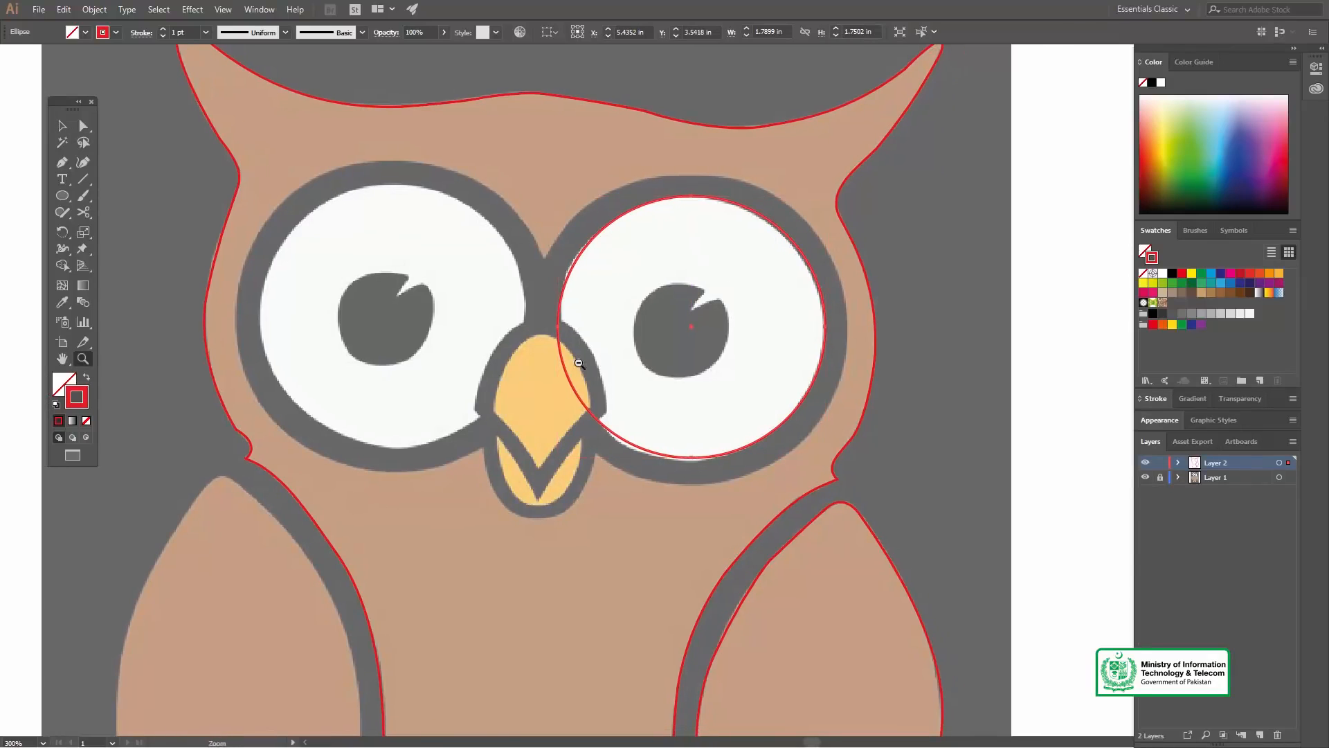
click(579, 363)
click(648, 302)
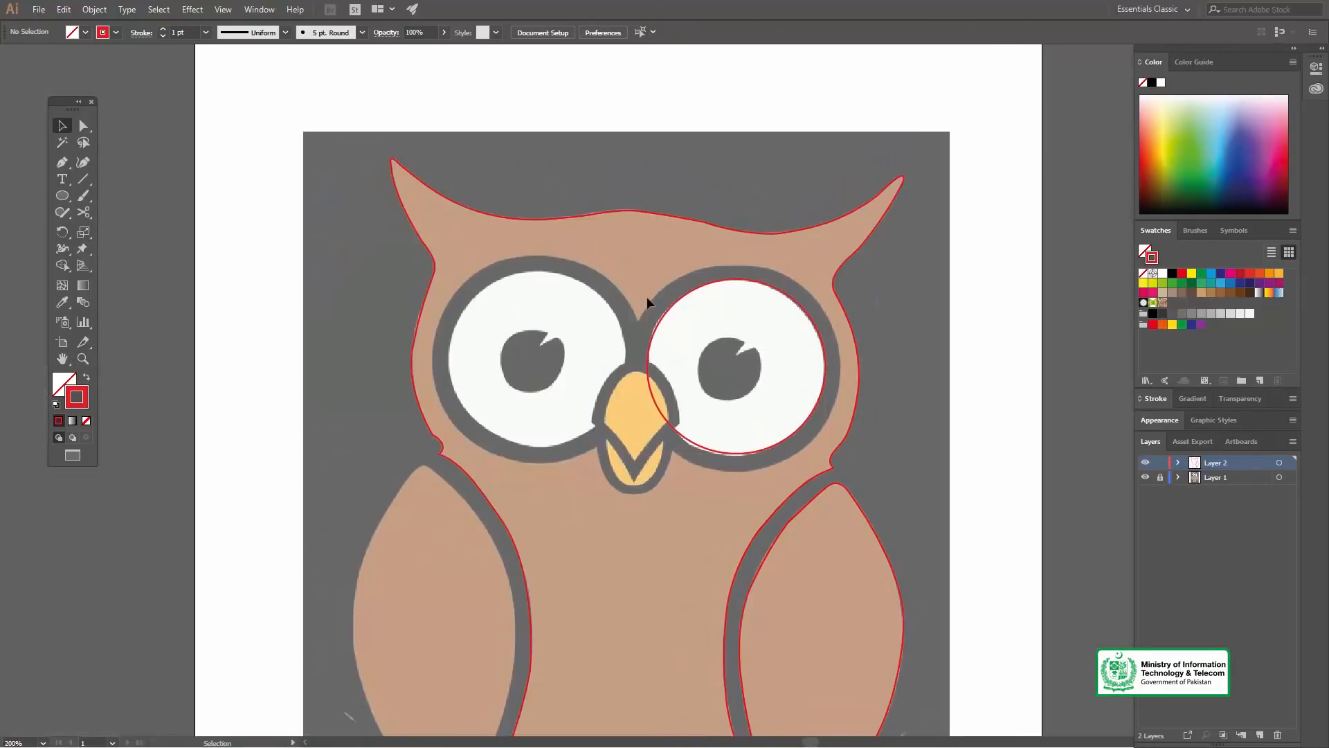
Place a copy of the eye ellipse on the left eye's white and stretch its height to about 1.77 in.
drag(682, 312, 485, 302)
click(648, 376)
click(648, 377)
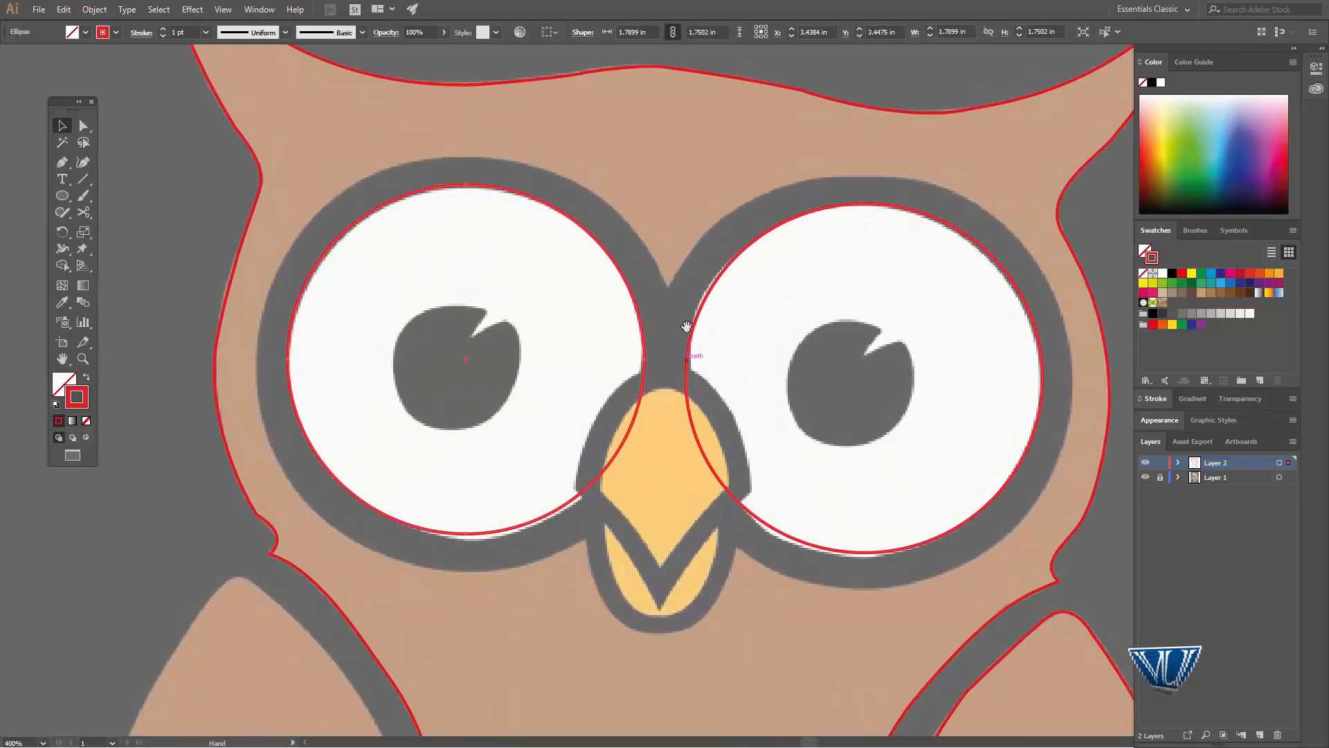
drag(688, 327, 601, 329)
drag(377, 538, 380, 541)
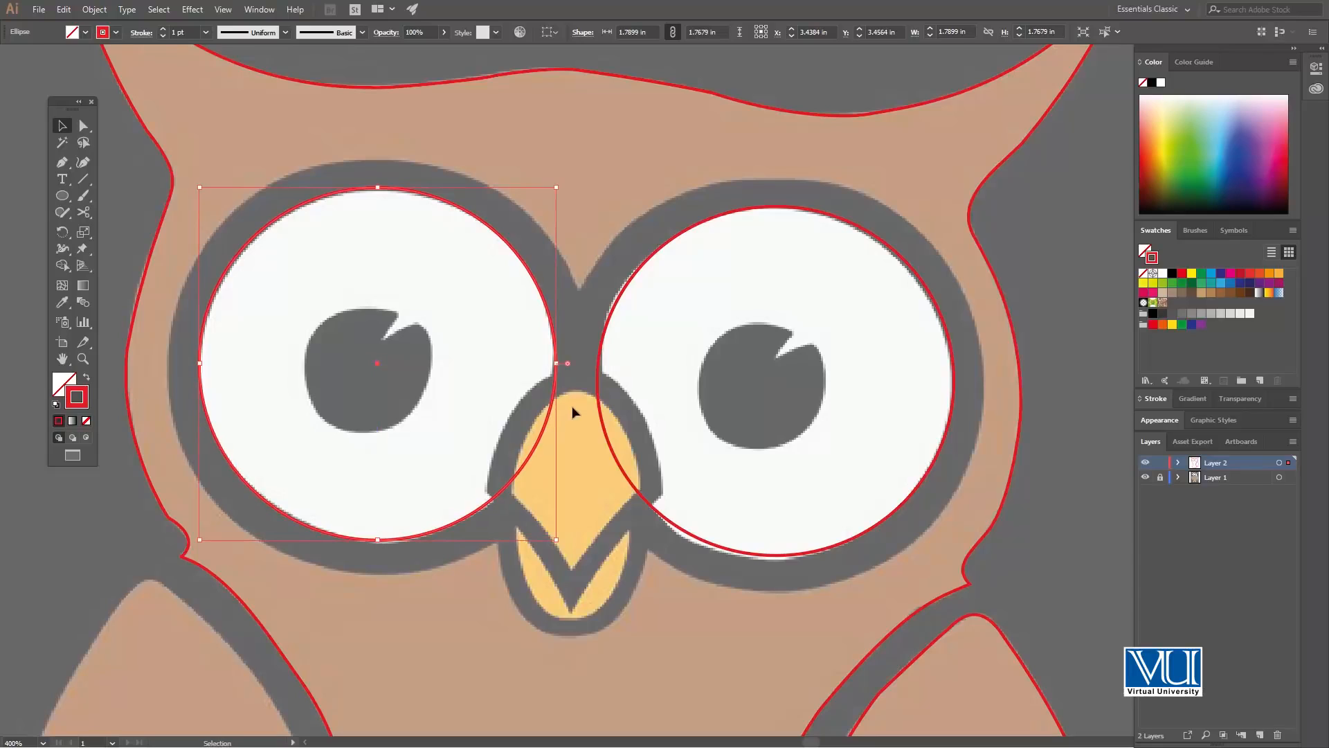
Extend the right eye ellipse's lower edge to the white's border, making it about 1.77 in high.
click(723, 552)
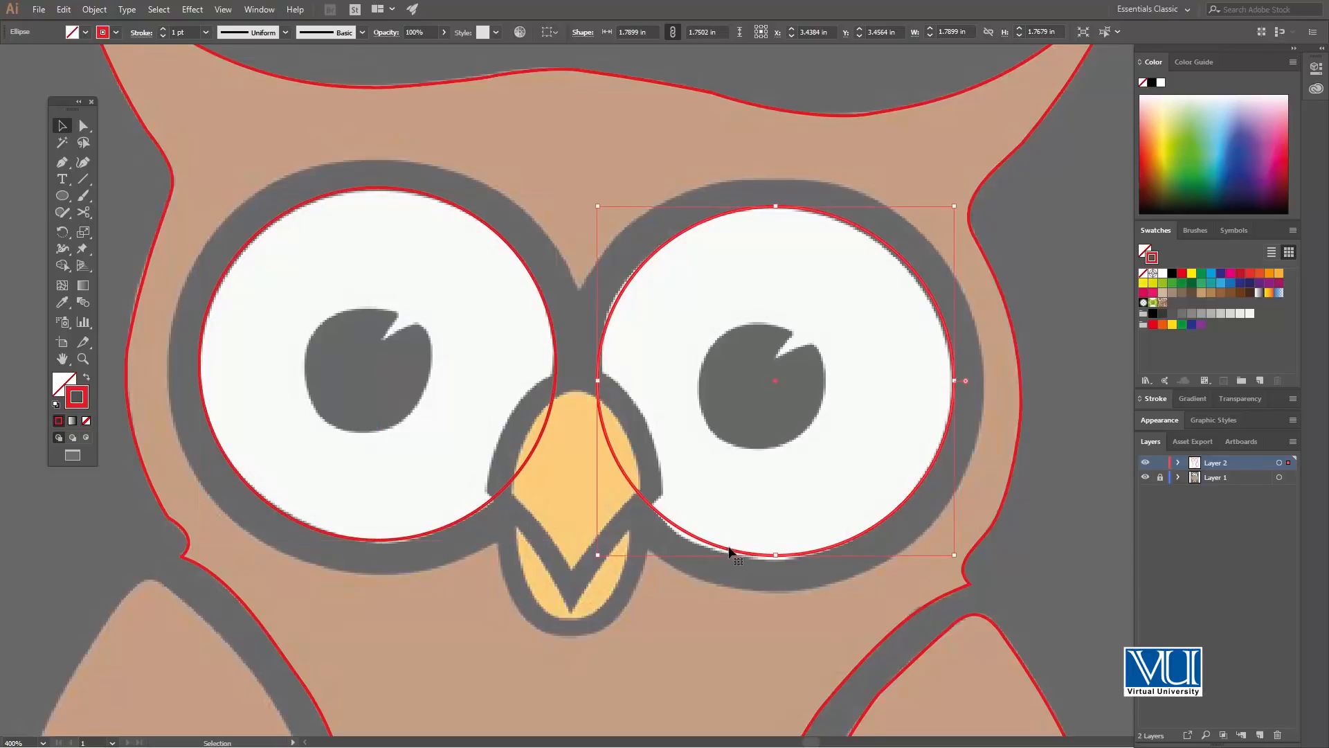
drag(775, 560, 775, 560)
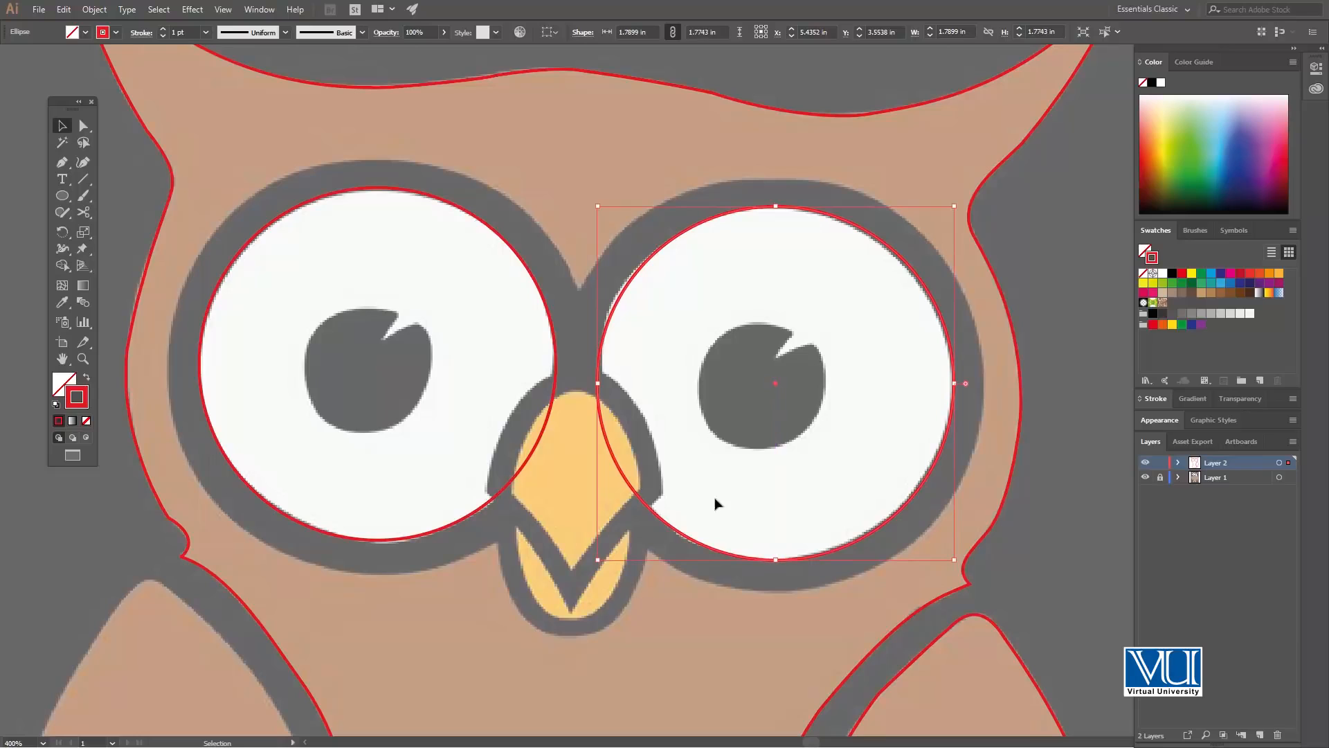
key(ctrl+minus)
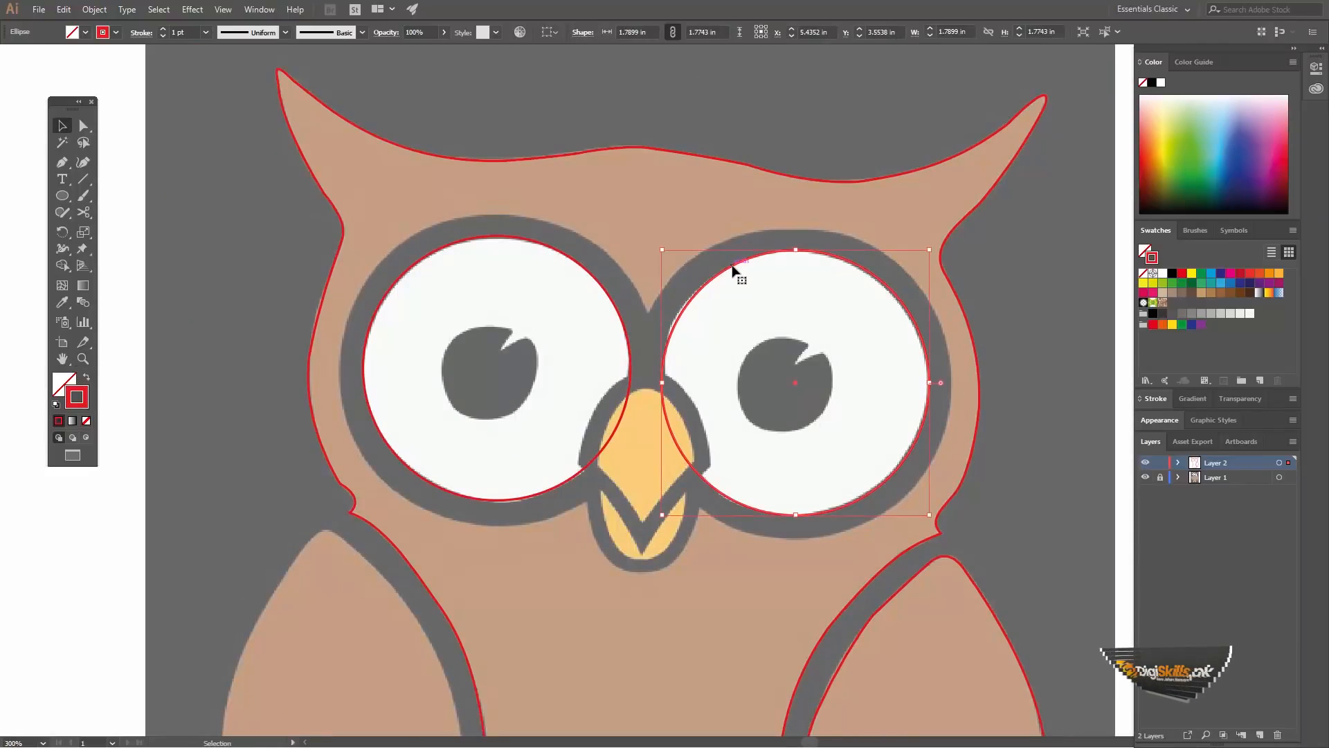
right_click(733, 266)
mouse_move(796, 482)
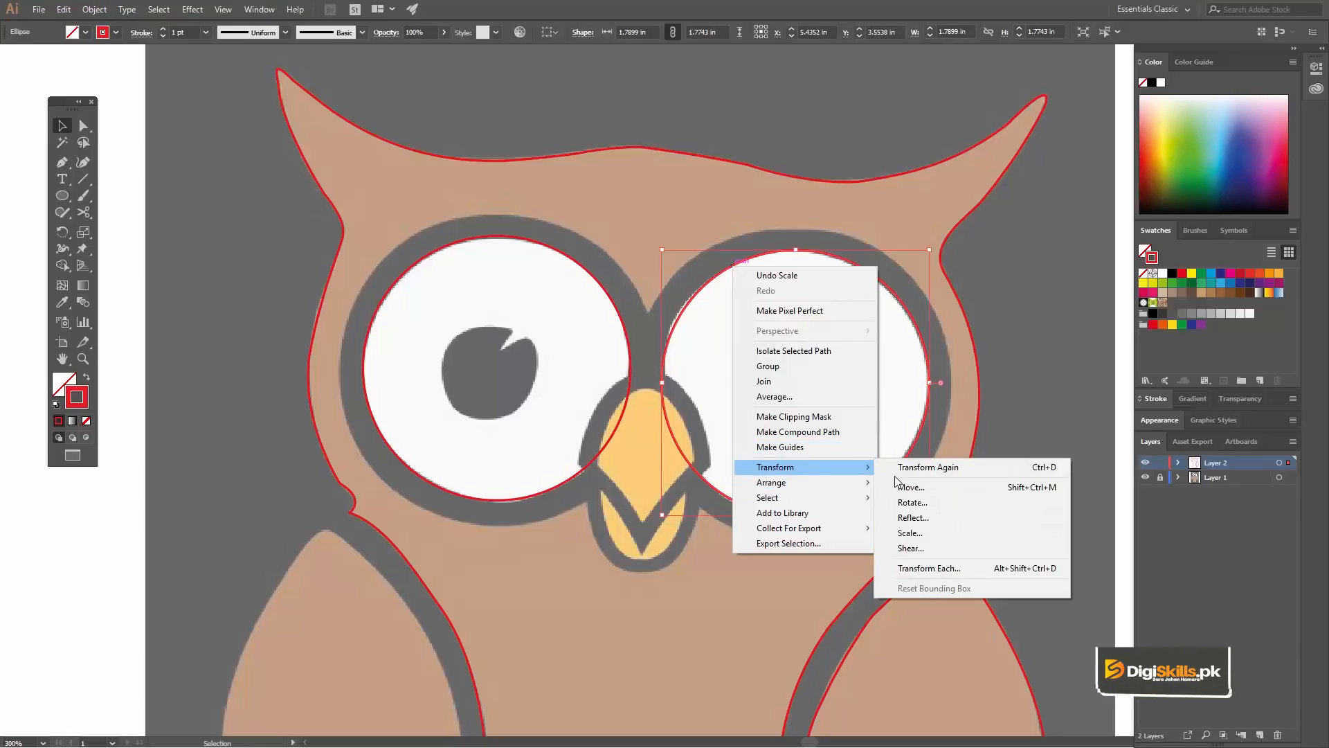
click(890, 485)
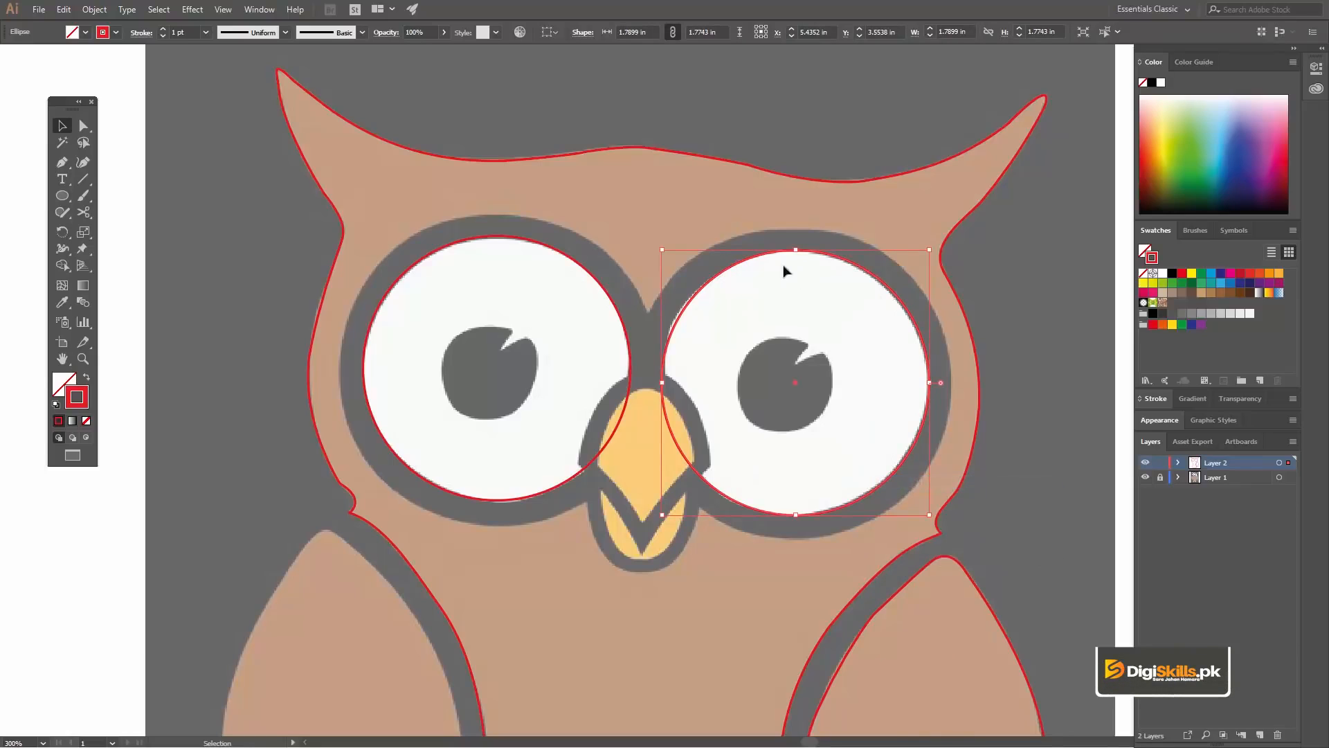
click(685, 163)
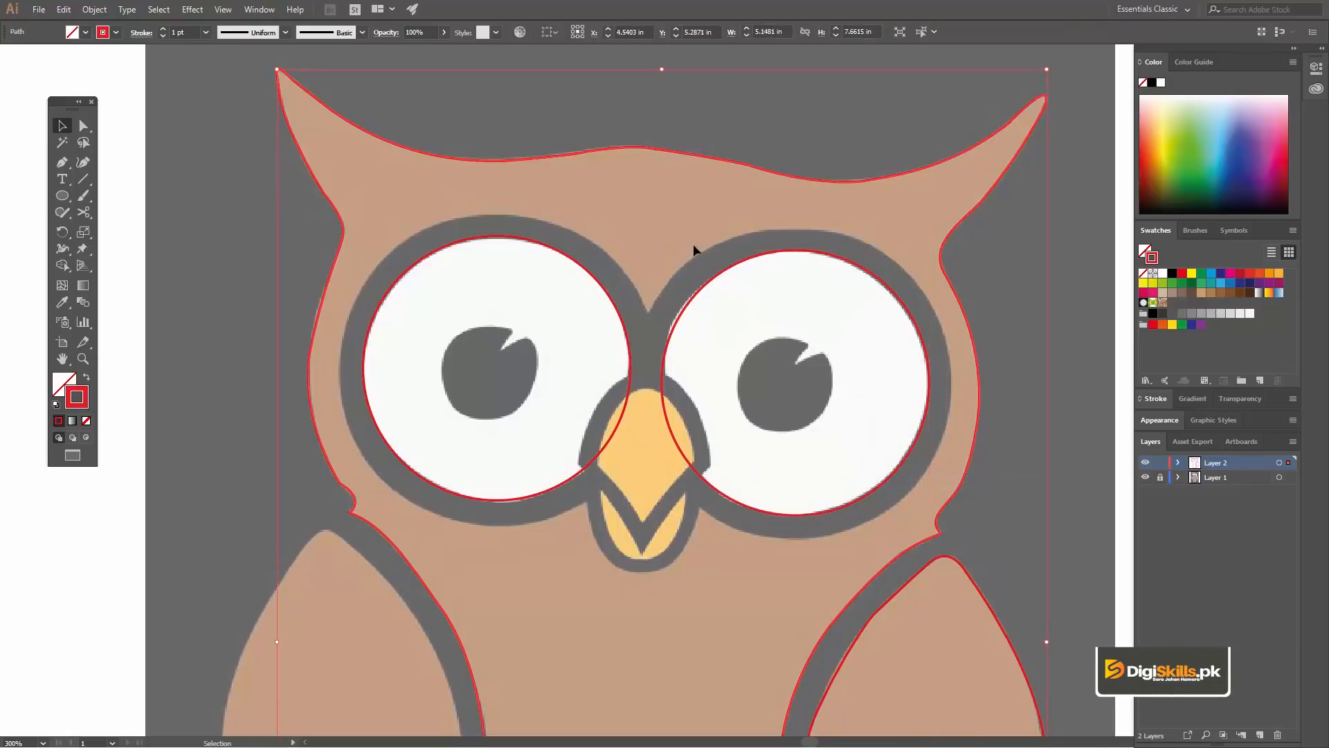
click(270, 146)
key(z)
alt+click(601, 426)
alt+click(659, 406)
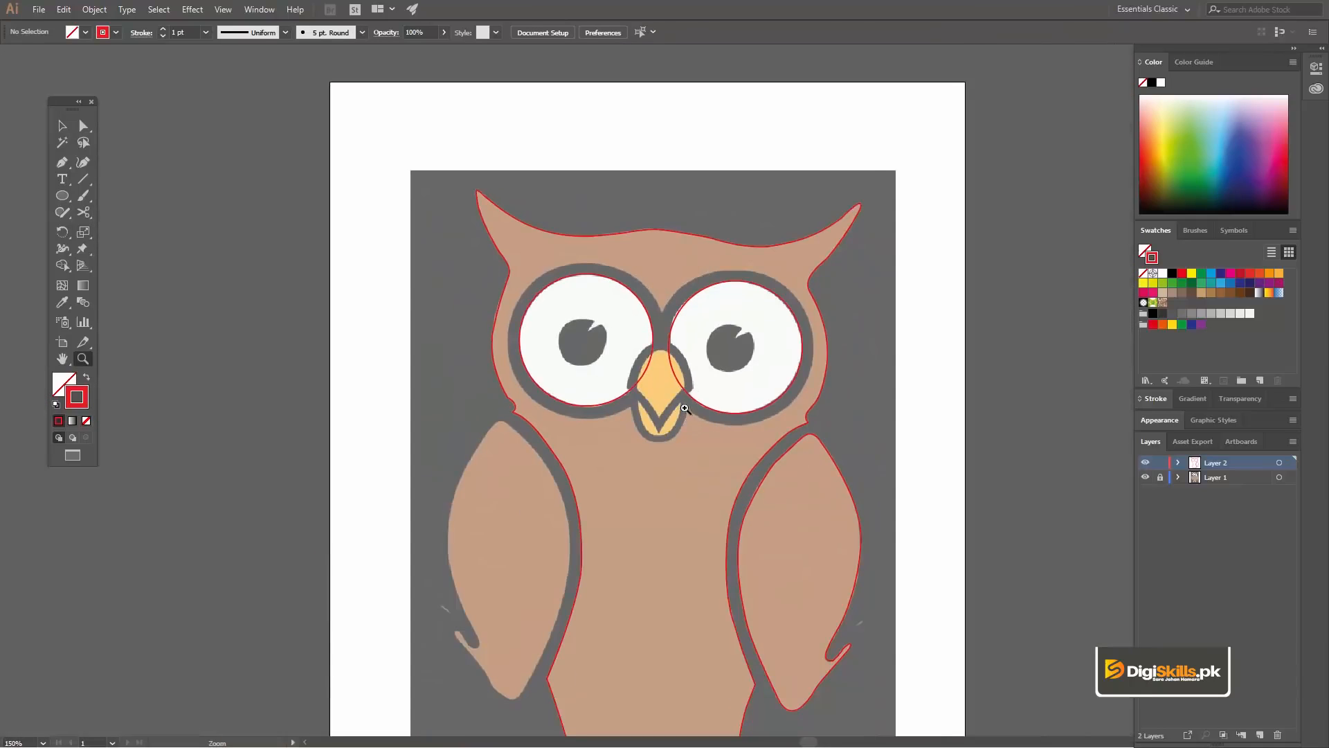
click(685, 409)
click(643, 416)
scroll(565, 350, down, 5)
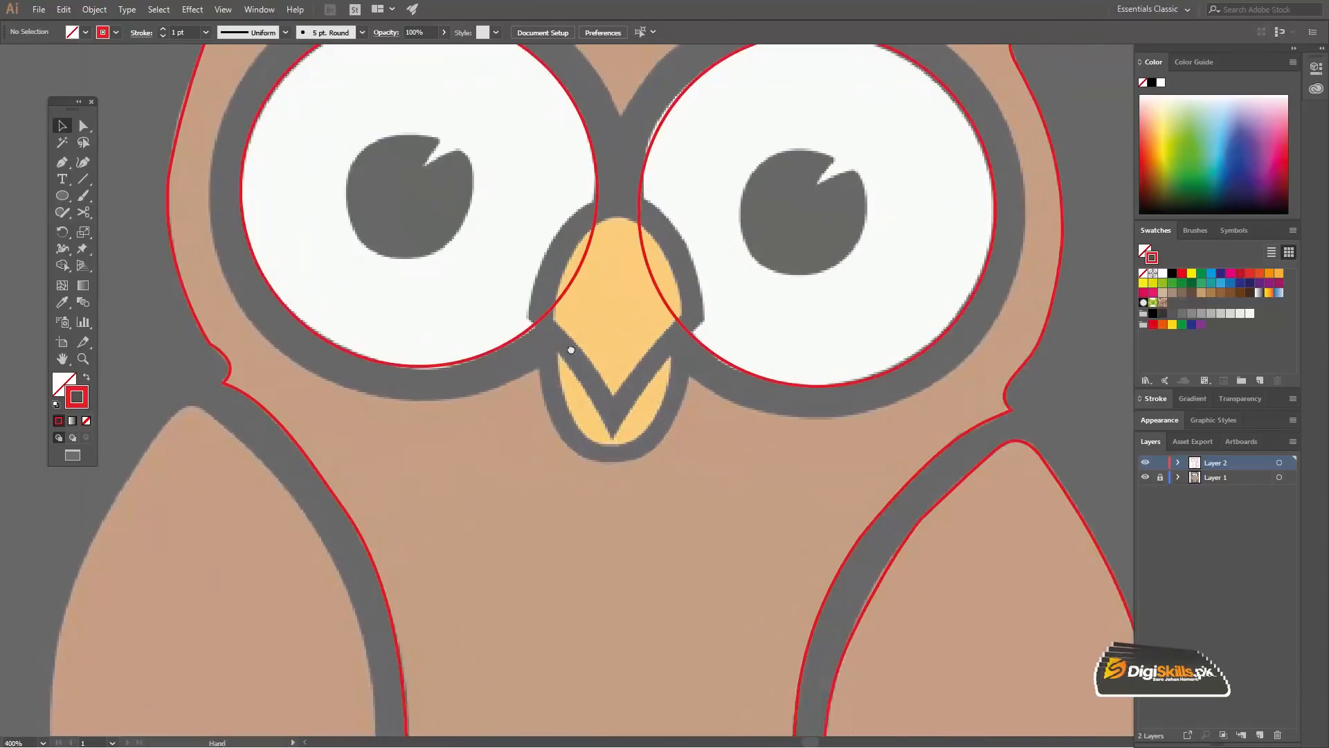
drag(238, 337, 314, 315)
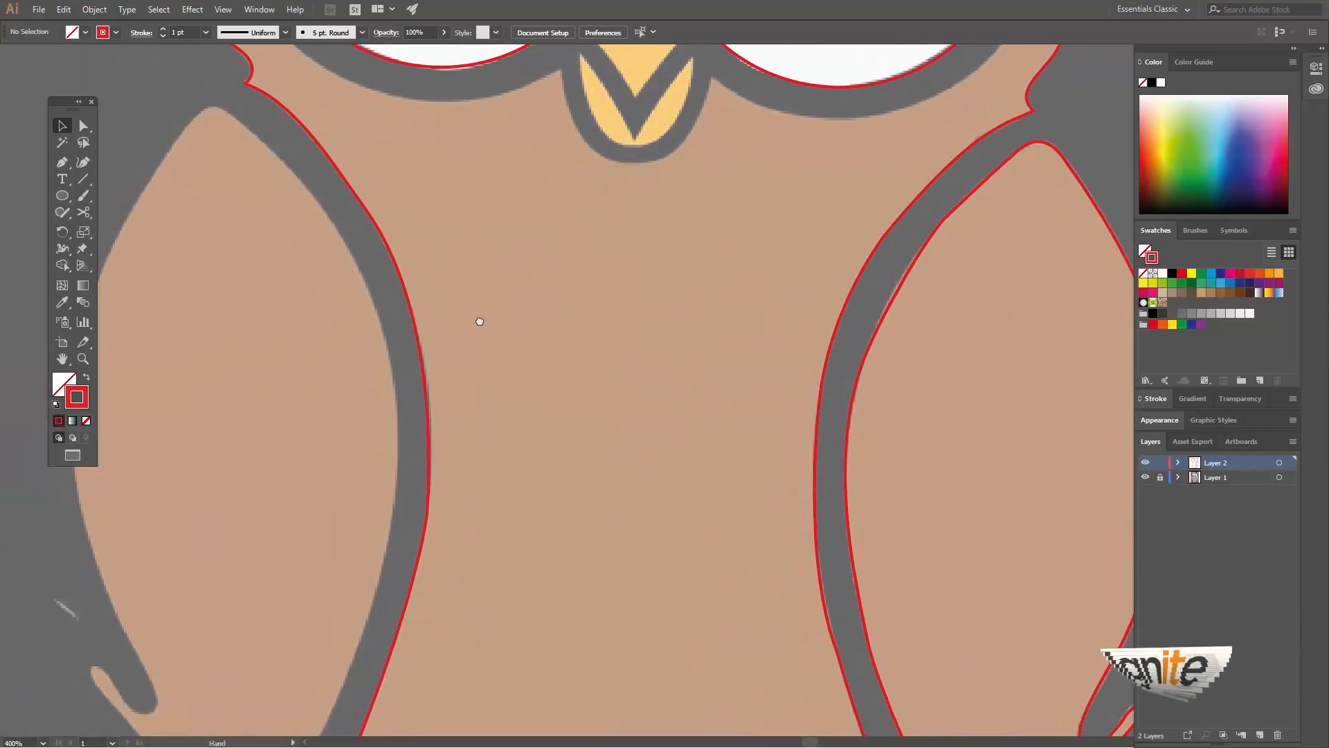
Try to reuse a copy of the right wing's outline over the left wing, and undo the copy.
key(z)
alt+click(424, 340)
key(v)
drag(657, 394, 630, 340)
click(893, 302)
drag(895, 302, 451, 303)
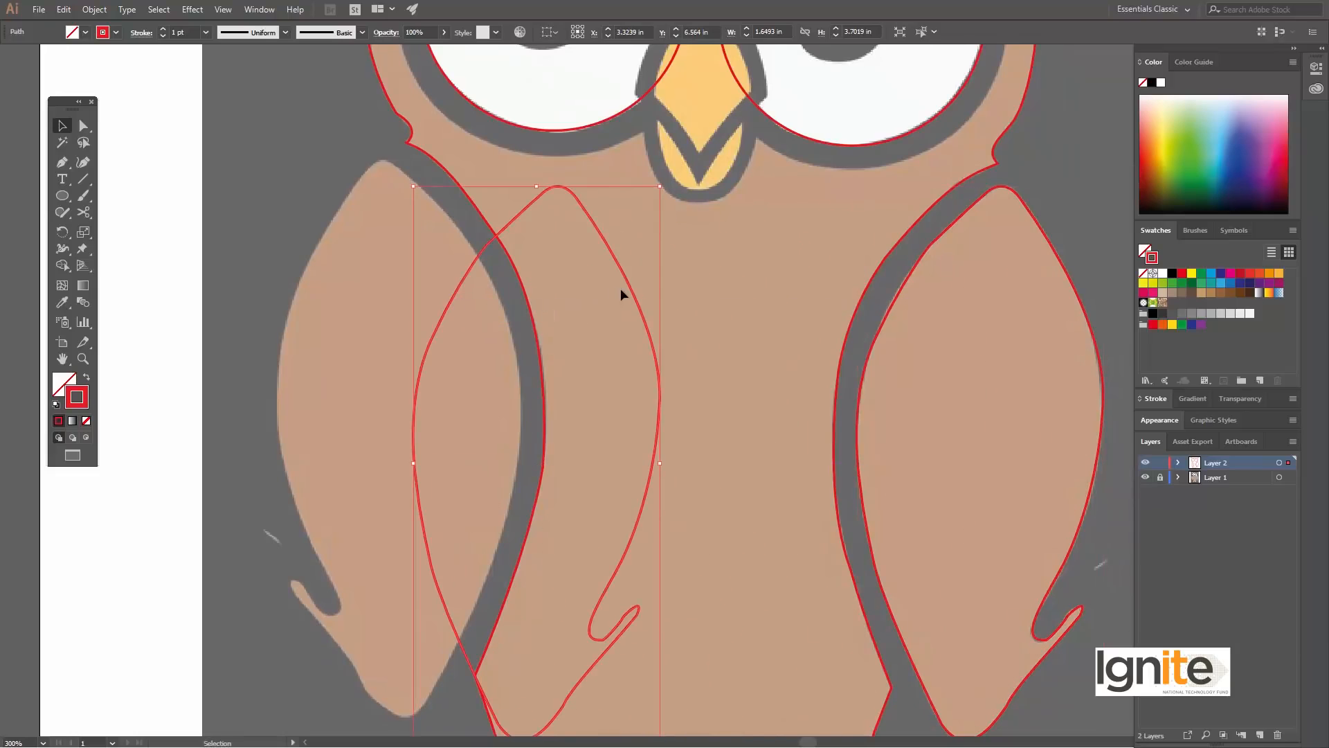
drag(629, 286, 481, 284)
key(ctrl+z)
key(ctrl+z)
Start a new Pen tool path on the left wing's upper outer edge and curve it over the rounded top.
drag(410, 270, 466, 273)
key(z)
click(402, 274)
click(576, 360)
key(p)
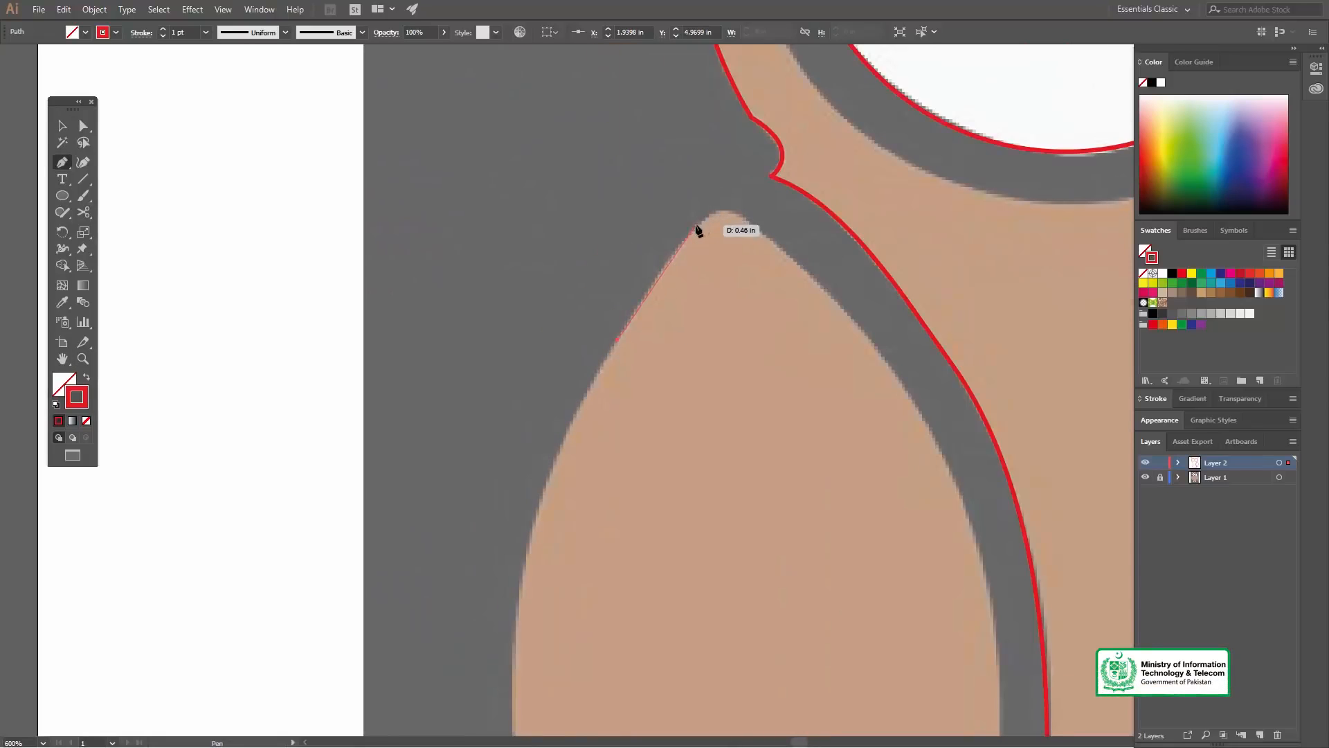
click(696, 230)
drag(793, 262, 794, 262)
Trace the left wing's inner edge from the top down toward the lower tip.
drag(841, 445, 596, 289)
drag(739, 412, 740, 412)
drag(745, 476, 689, 284)
drag(691, 493, 673, 564)
drag(649, 667, 656, 388)
Curve the path around the left wing's rounded lower tip, up the lower outer edge and around the small feather tip.
drag(546, 623, 534, 625)
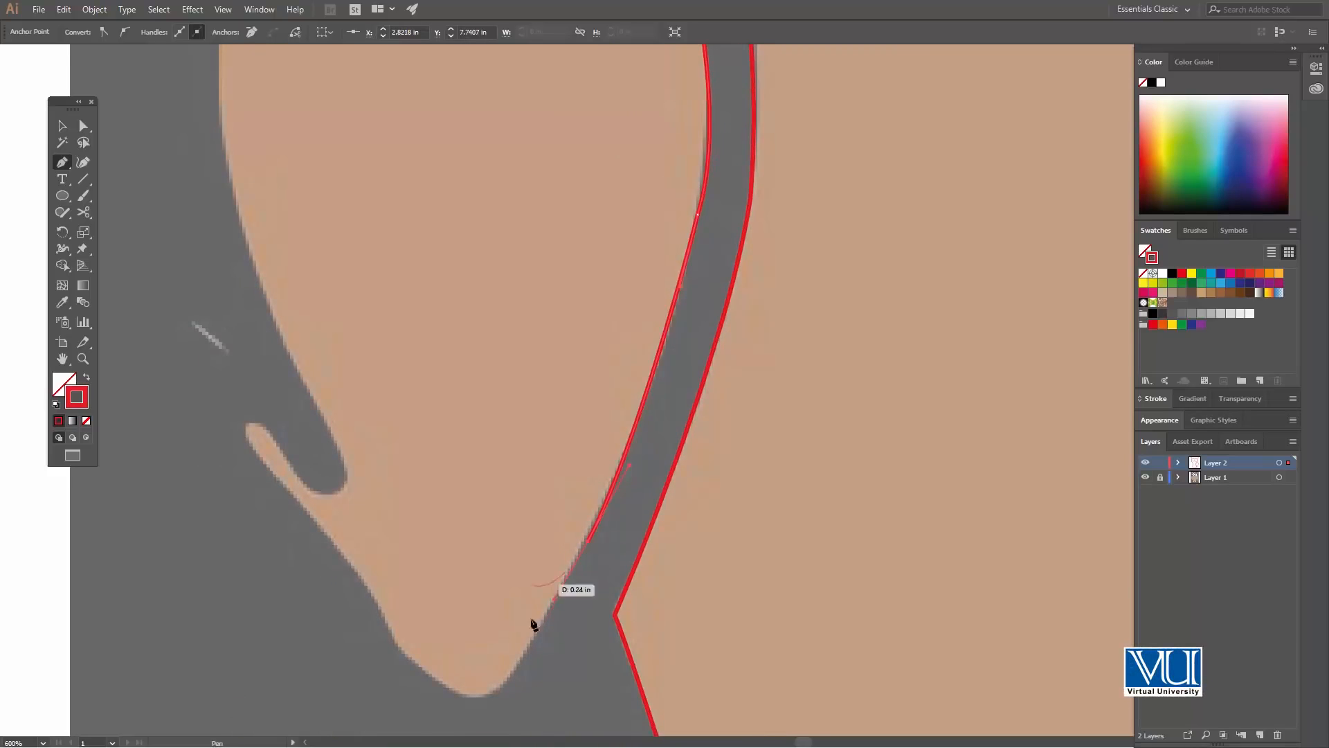
drag(386, 623, 385, 618)
drag(258, 481, 466, 540)
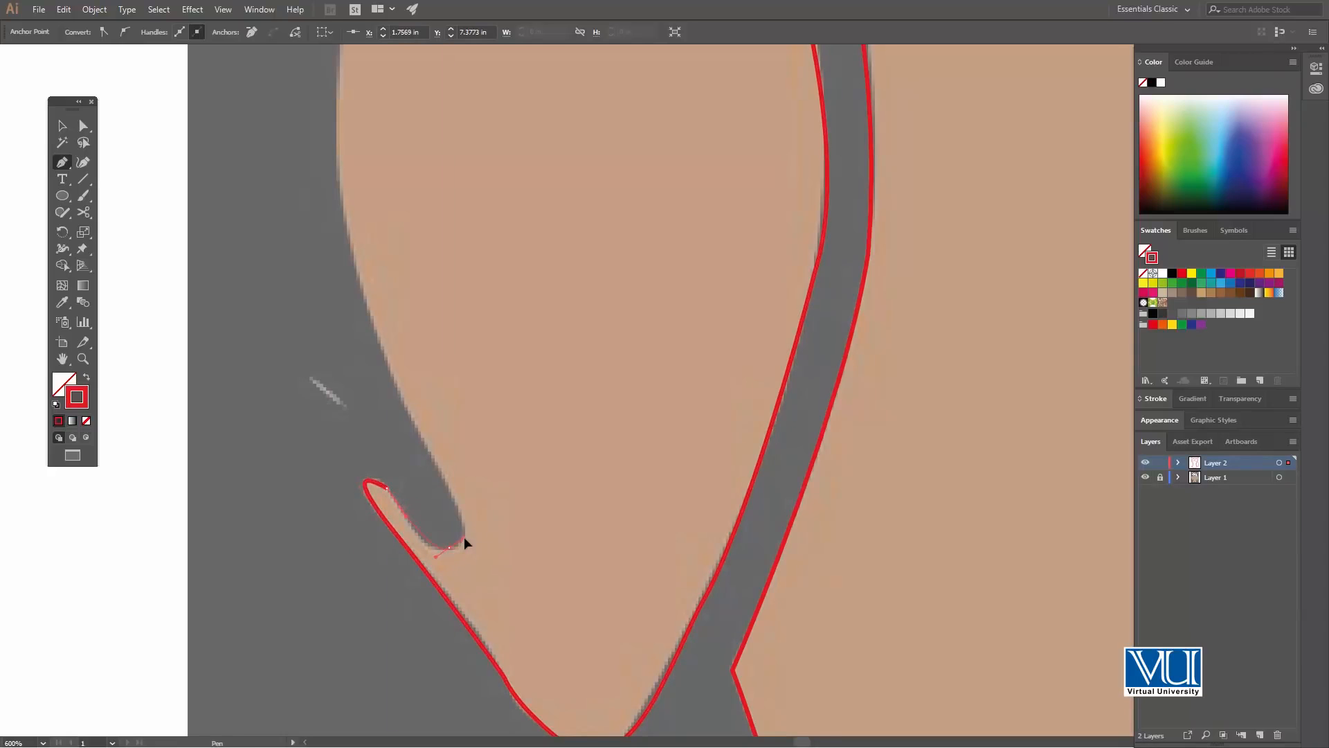
Trace the left wing's outer edge up from the feather notch and close the path at its starting point.
drag(436, 451, 414, 426)
drag(394, 58, 487, 456)
drag(441, 391, 504, 226)
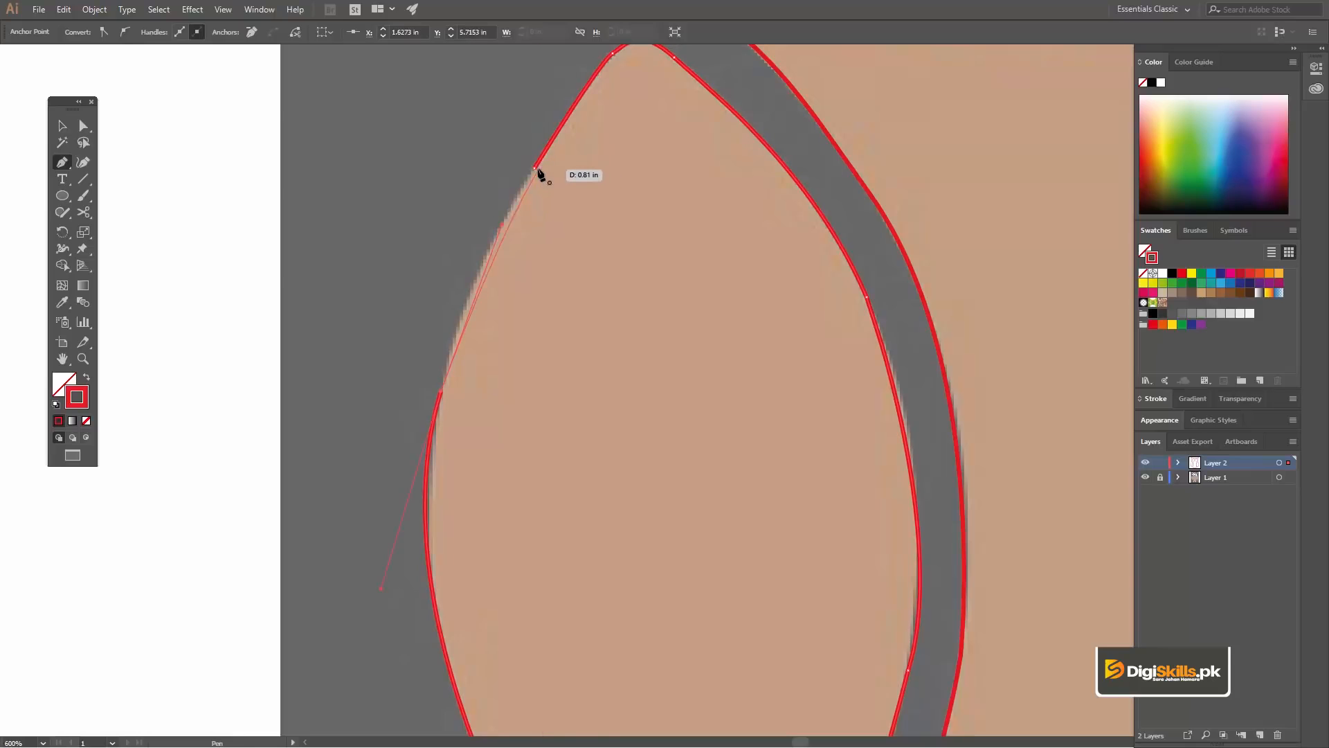
click(535, 168)
key(z)
alt+click(648, 249)
alt+click(649, 248)
alt+click(700, 432)
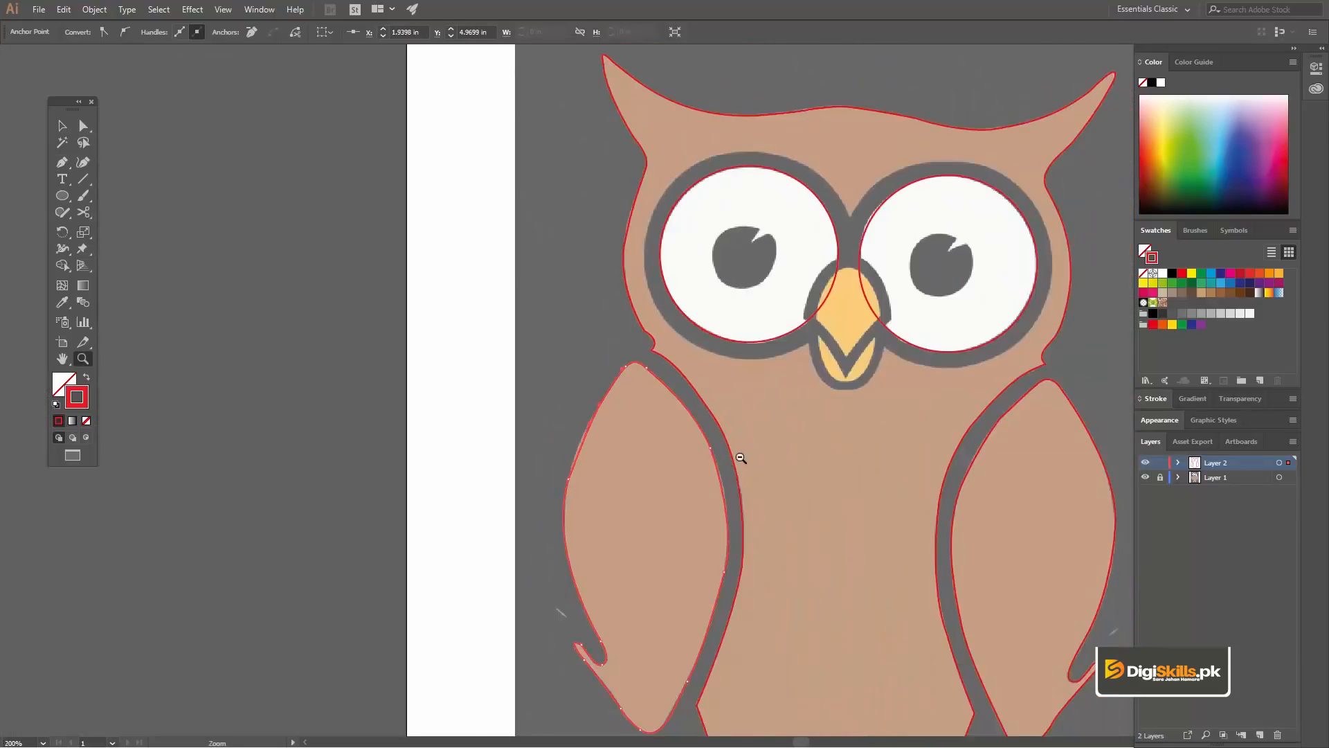
alt+click(744, 456)
key(v)
drag(772, 438, 532, 433)
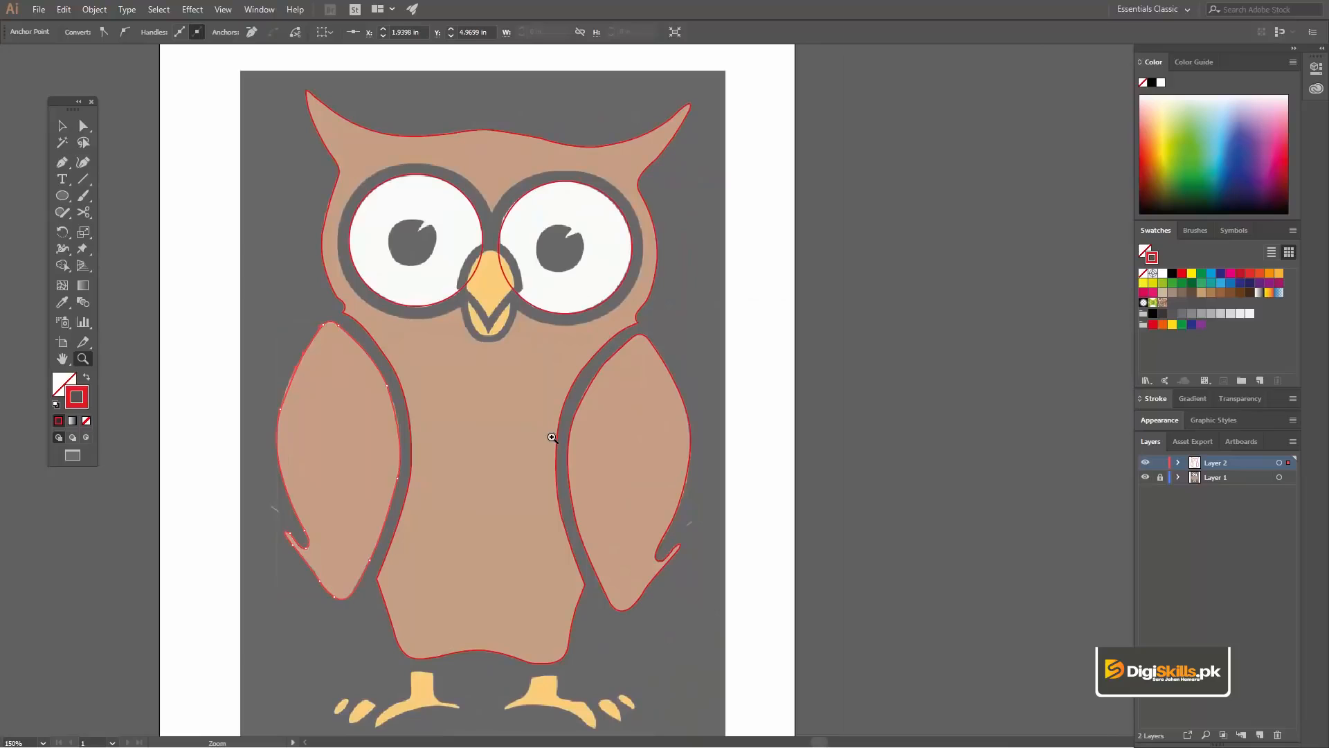